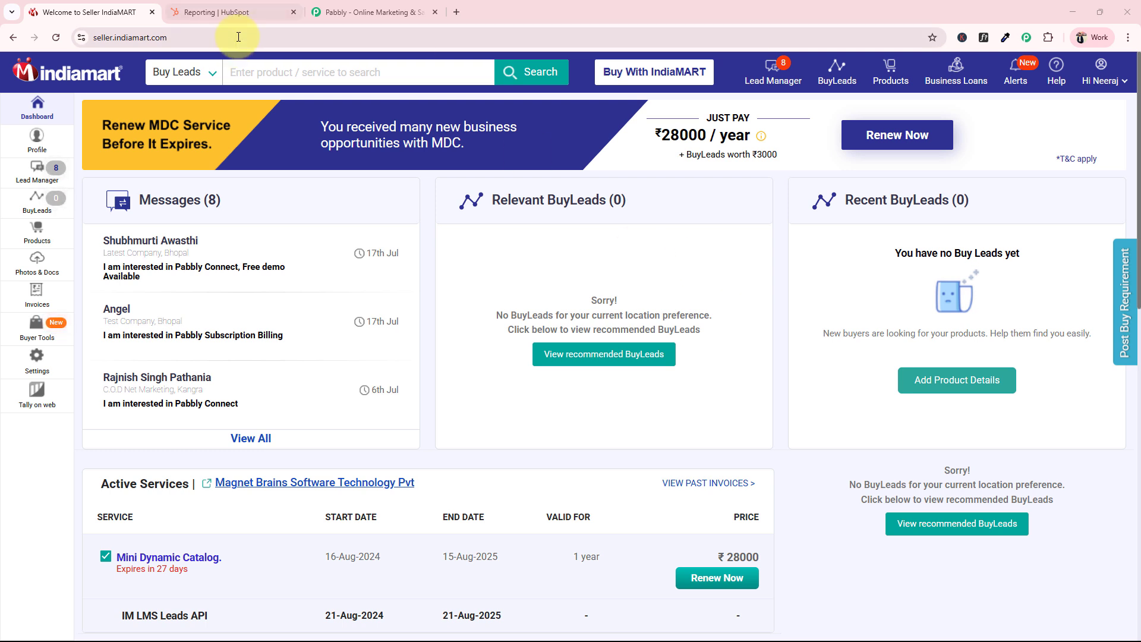
# Move from the IndiaMART dashboard past the HubSpot Reporting tab to the Pabbly homepage tab
pyautogui.click(176, 10)
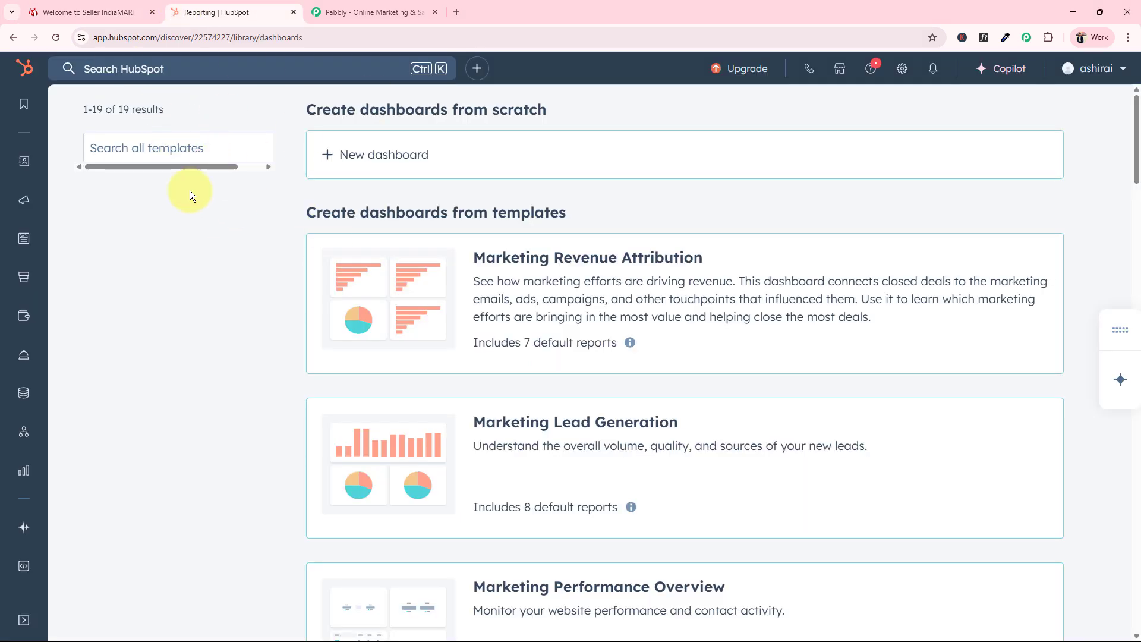
pyautogui.click(360, 9)
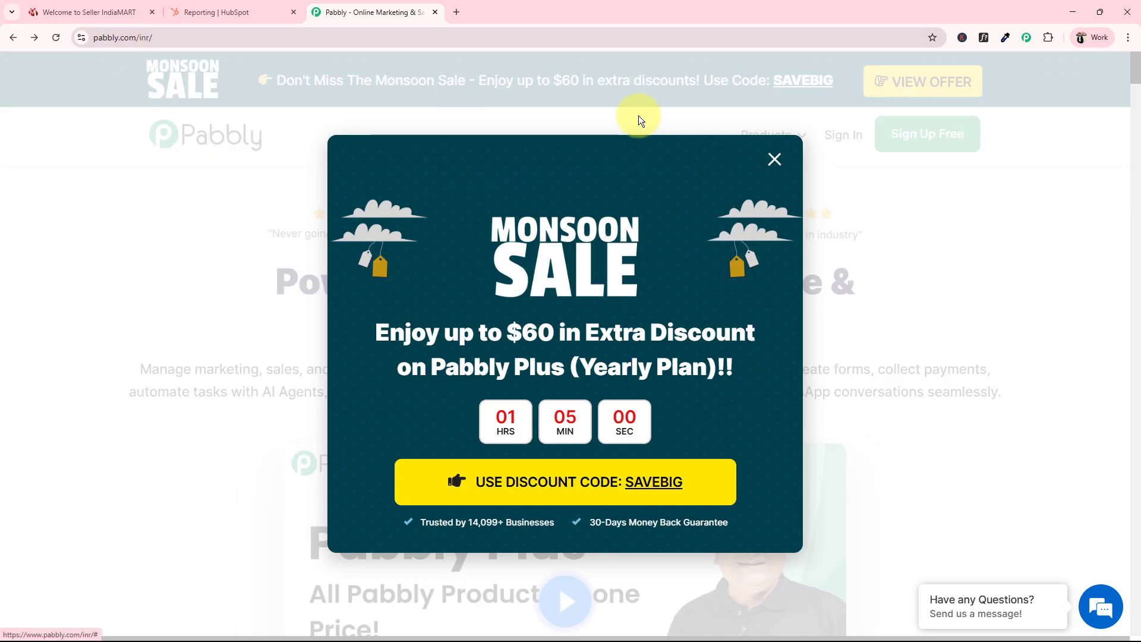
# Close the Monsoon Sale popup and sign in to reach the All Pabbly Apps page
pyautogui.click(773, 158)
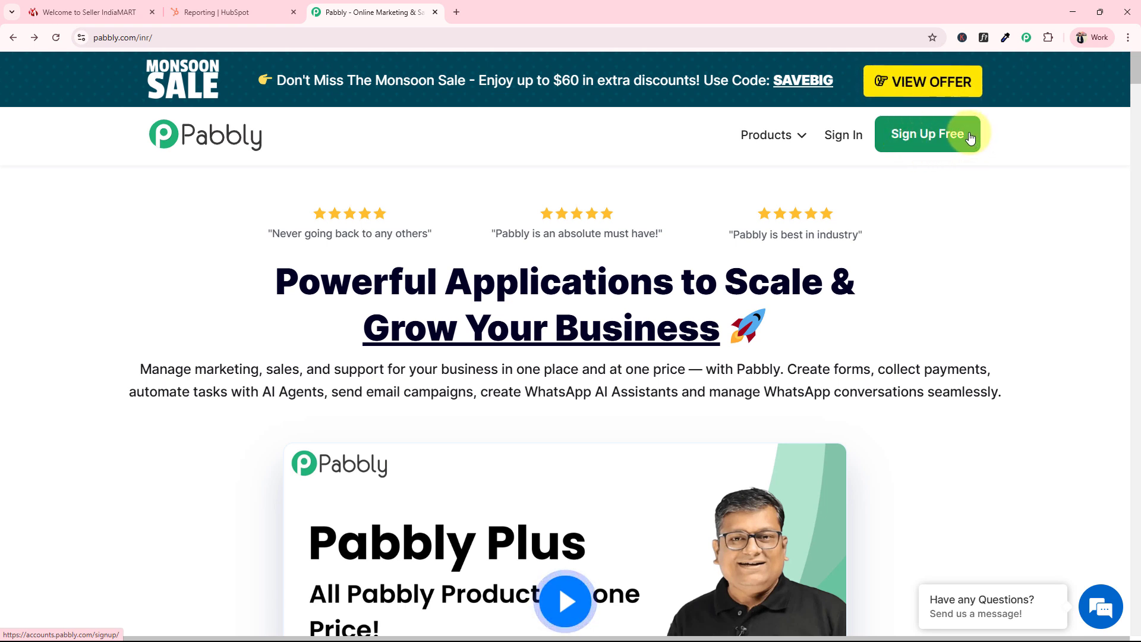
pyautogui.click(836, 145)
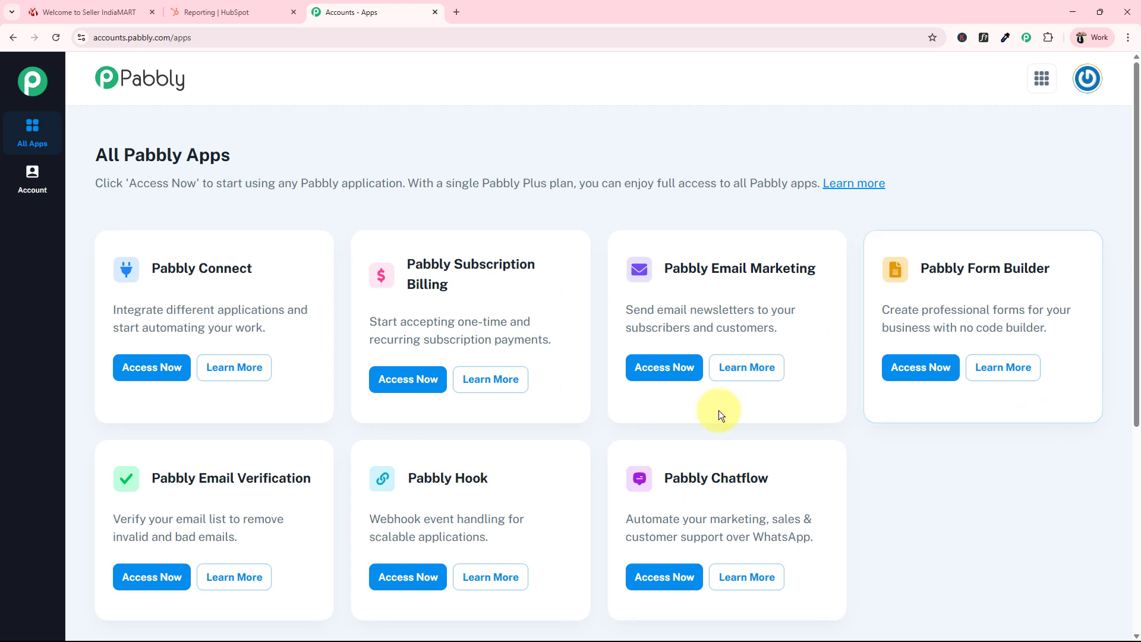
# Launch Pabbly Connect from the apps list and start a new workflow from its dashboard
pyautogui.moveTo(161, 269); pyautogui.dragTo(240, 273)
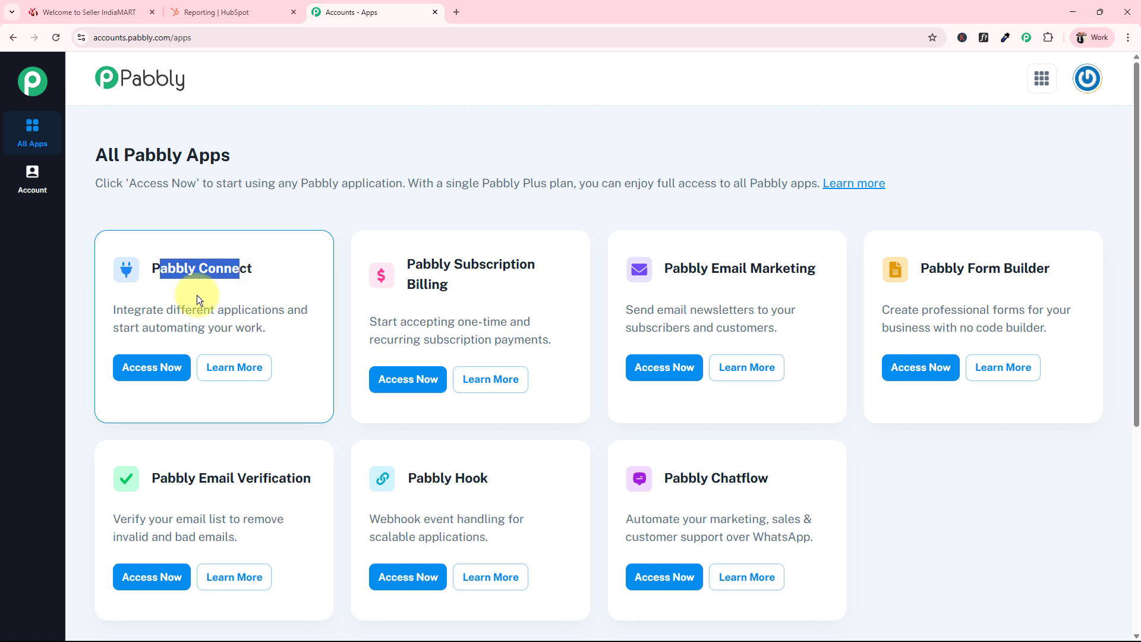
pyautogui.click(153, 391)
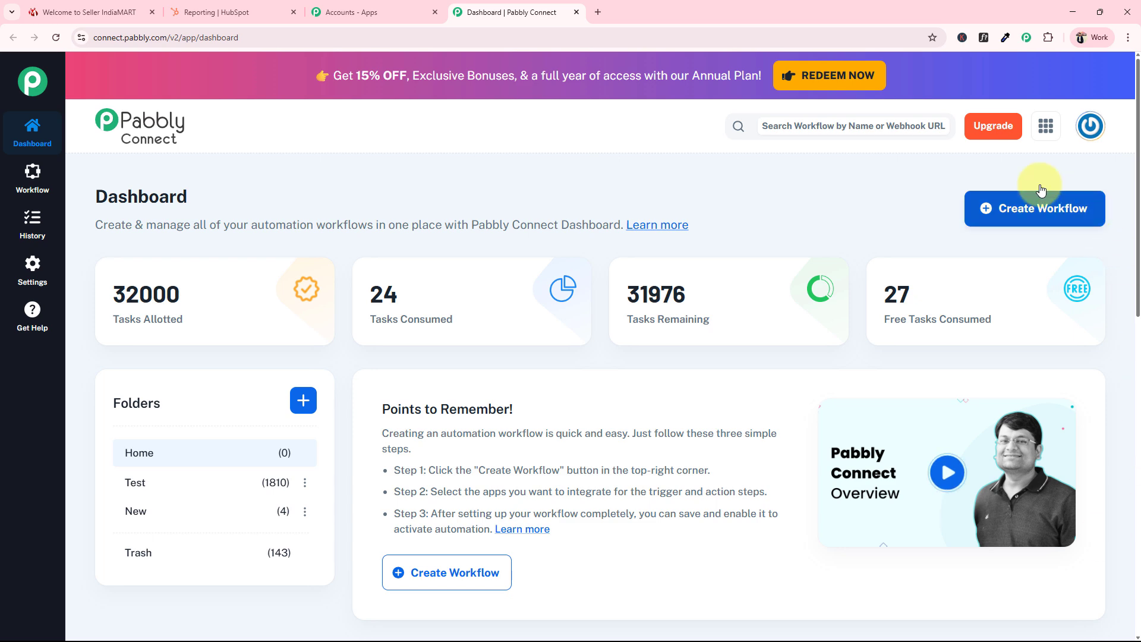
pyautogui.click(1089, 220)
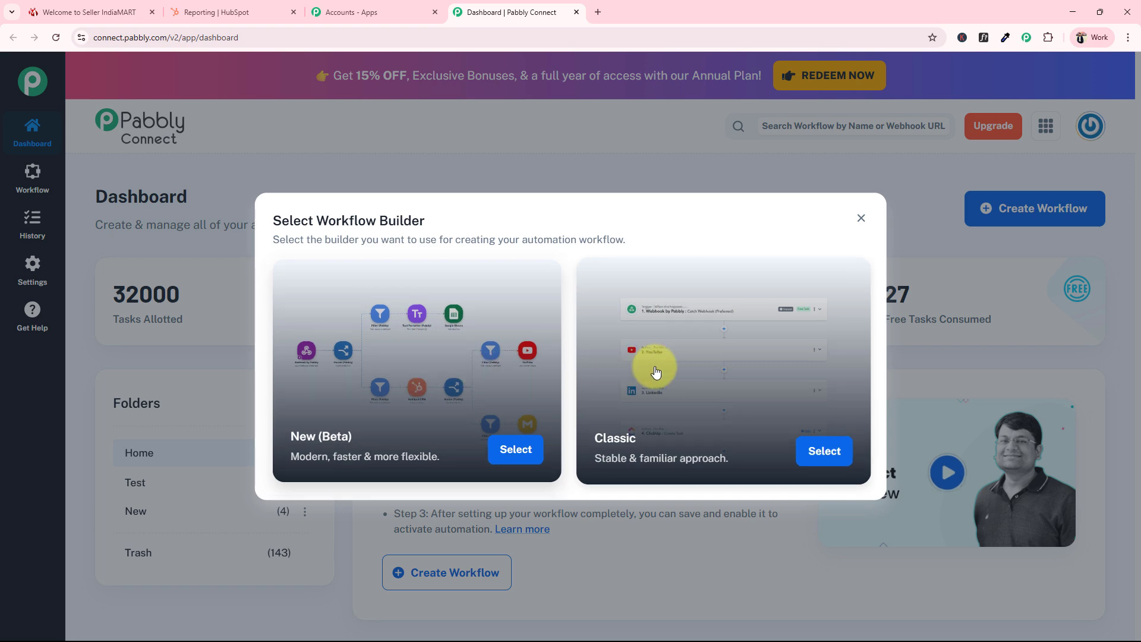
# Choose the Classic builder, name the workflow 'Automatically Update HubSpot CRM with IndiaMART Leads', and create it in Home
pyautogui.click(822, 453)
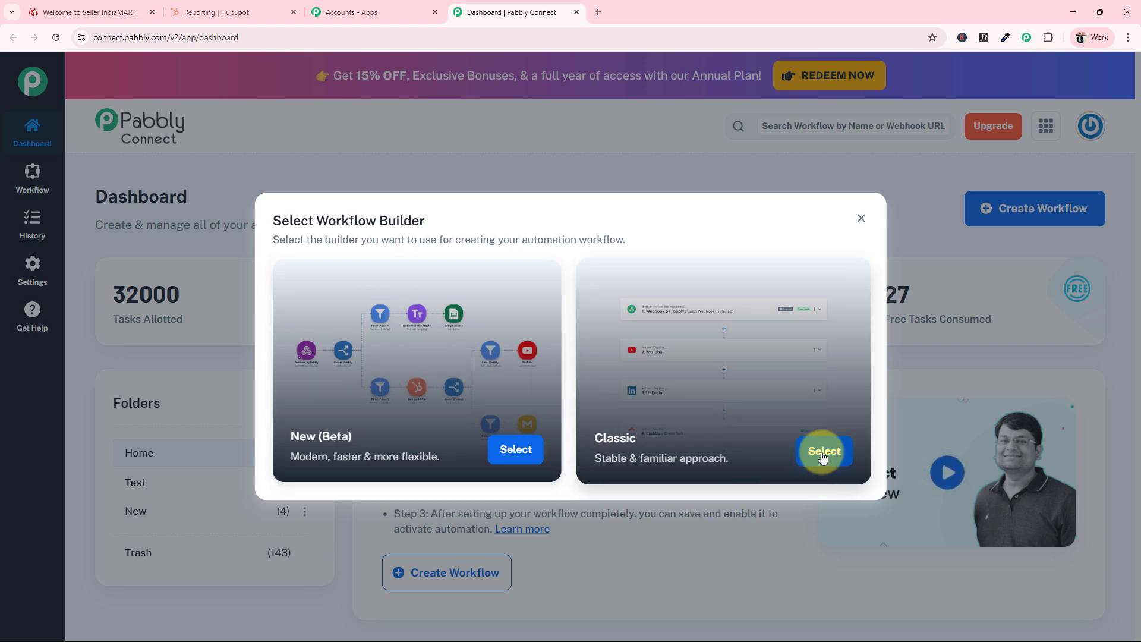
pyautogui.moveTo(492, 313); pyautogui.dragTo(348, 309)
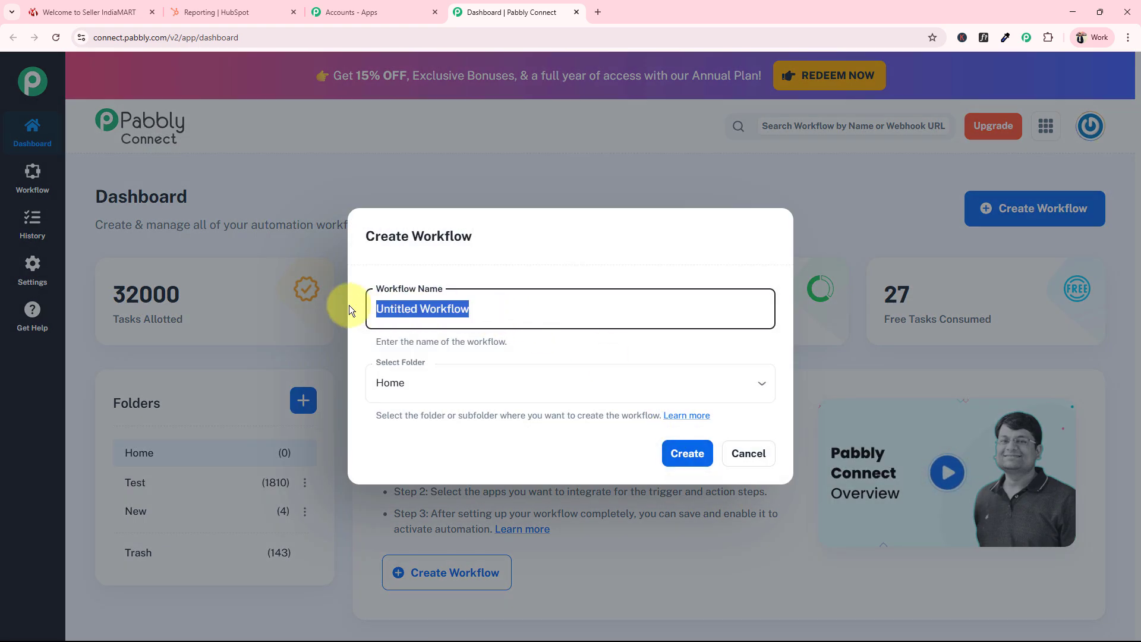
pyautogui.press('BackSpace')
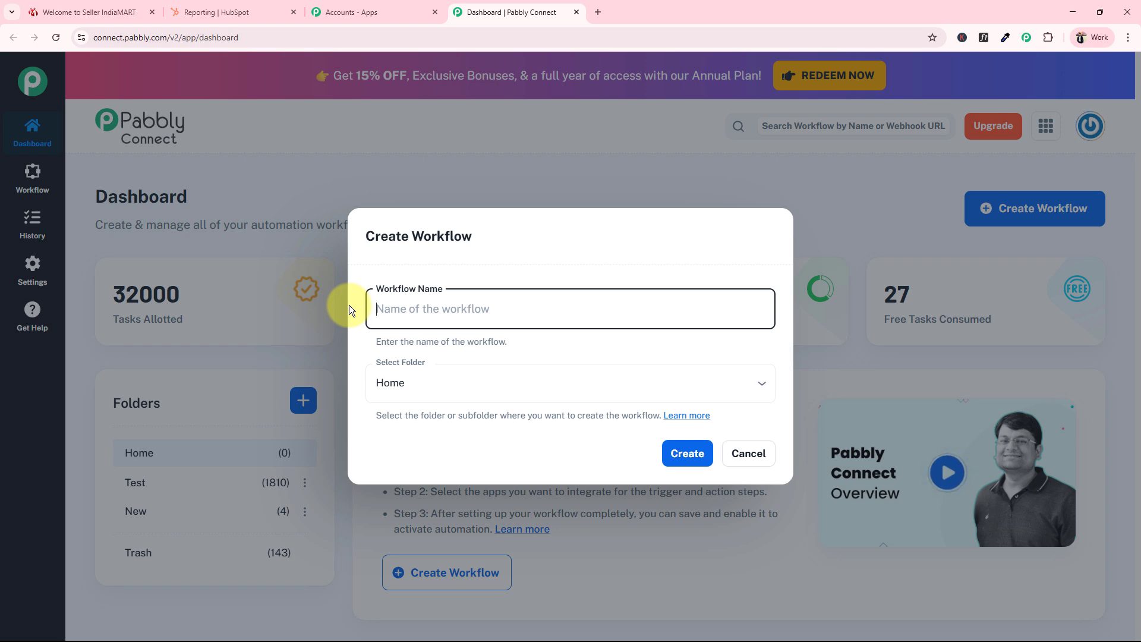
pyautogui.write('Automatically Update HubSpot CRM with IndiaMART Leads')
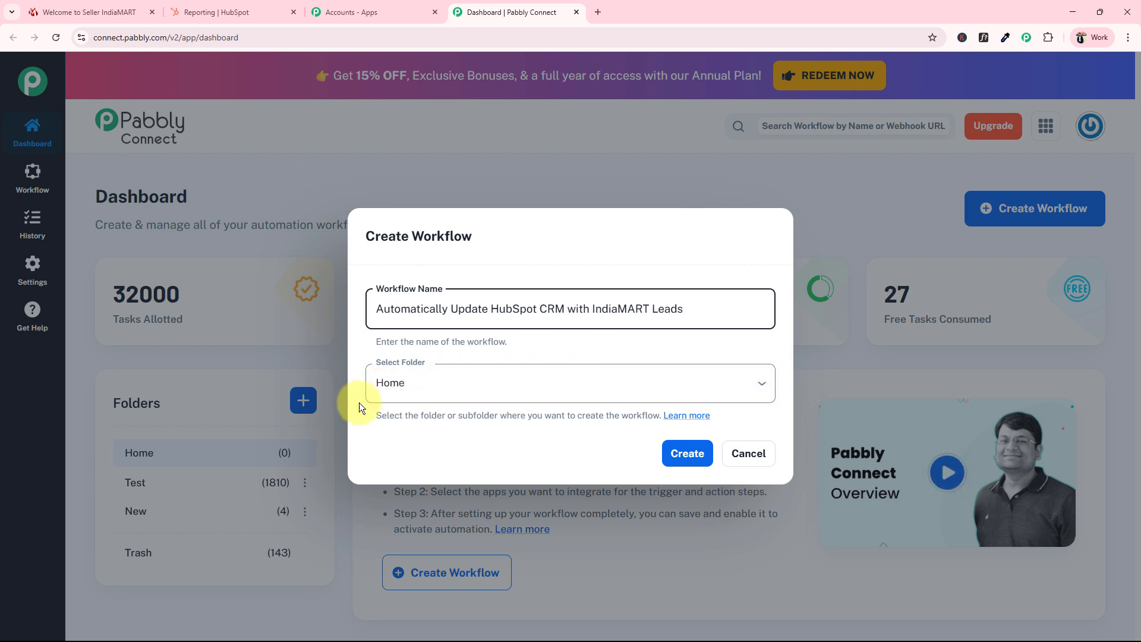
pyautogui.click(671, 452)
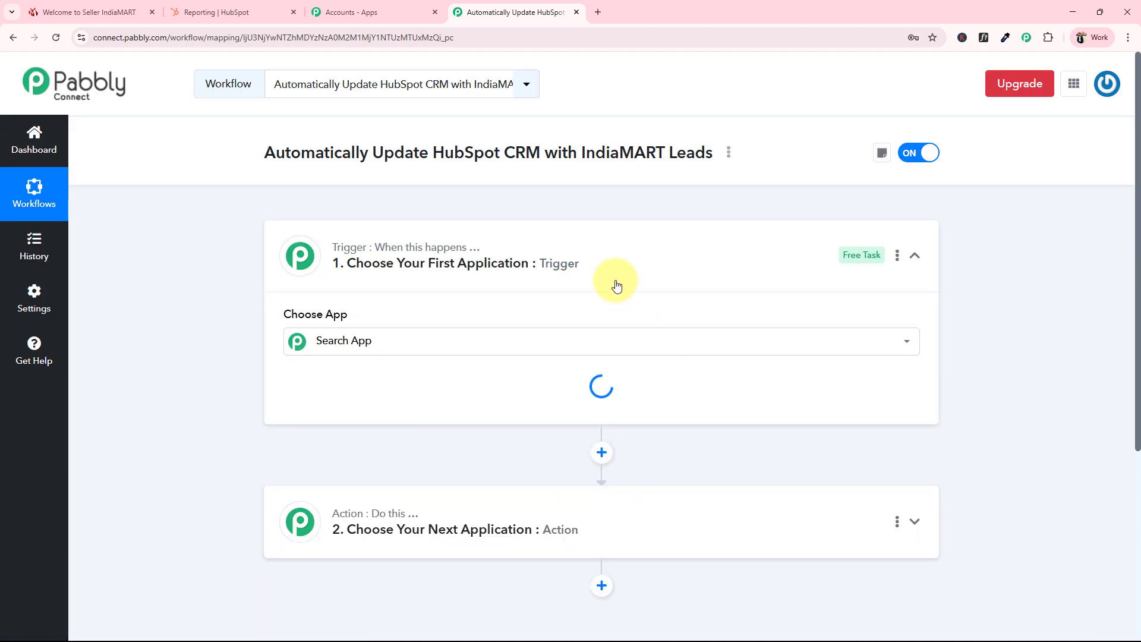
pyautogui.click(598, 258)
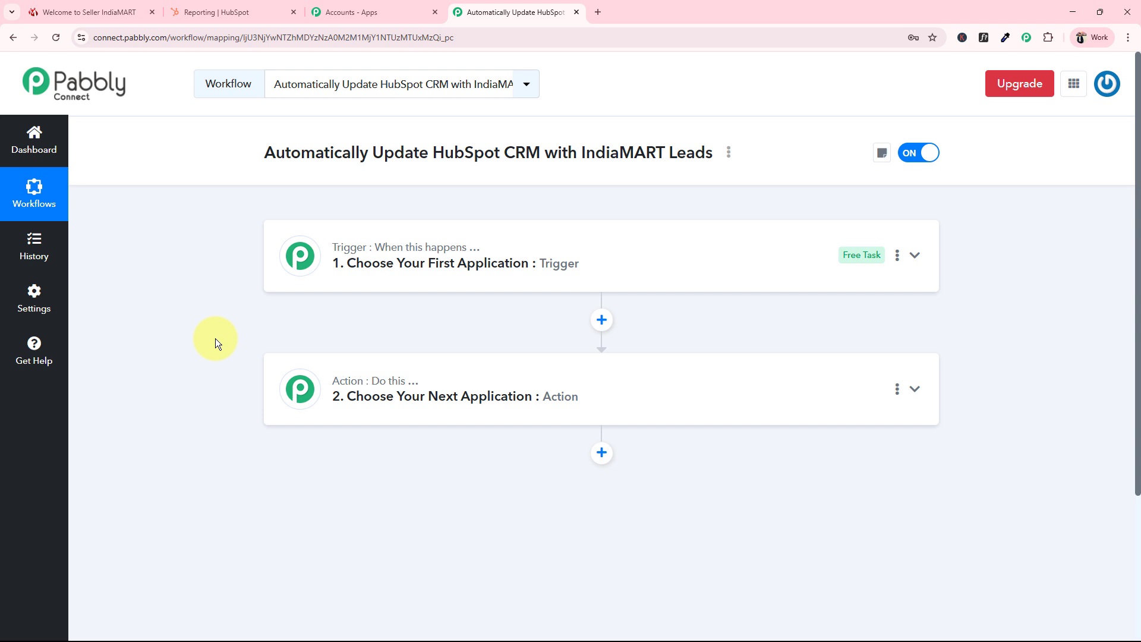
pyautogui.click(89, 12)
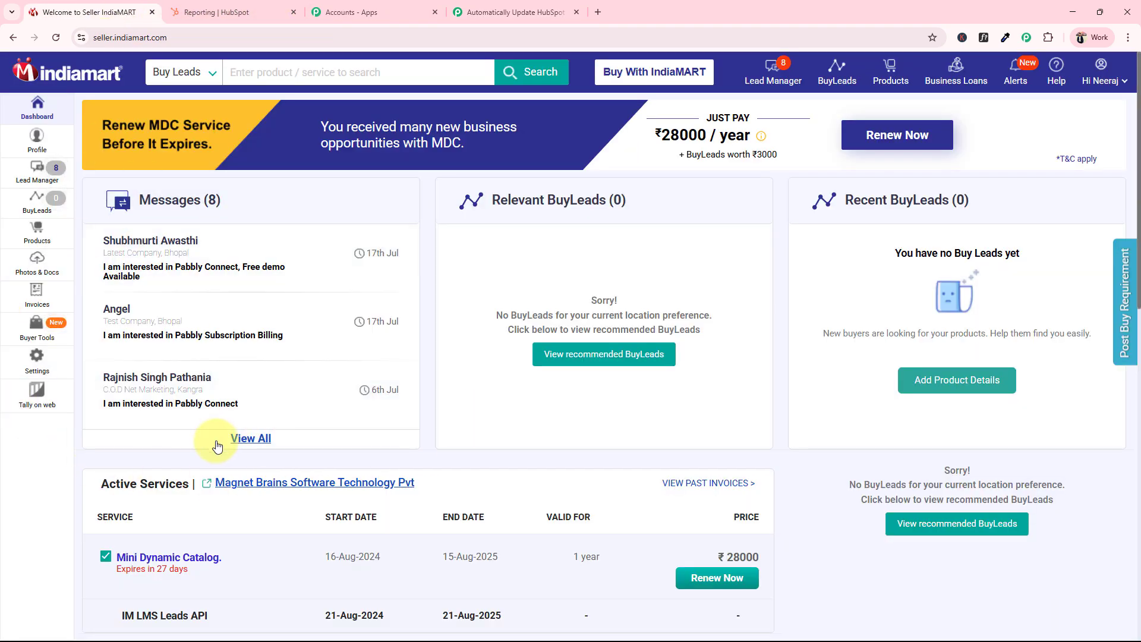
pyautogui.click(215, 12)
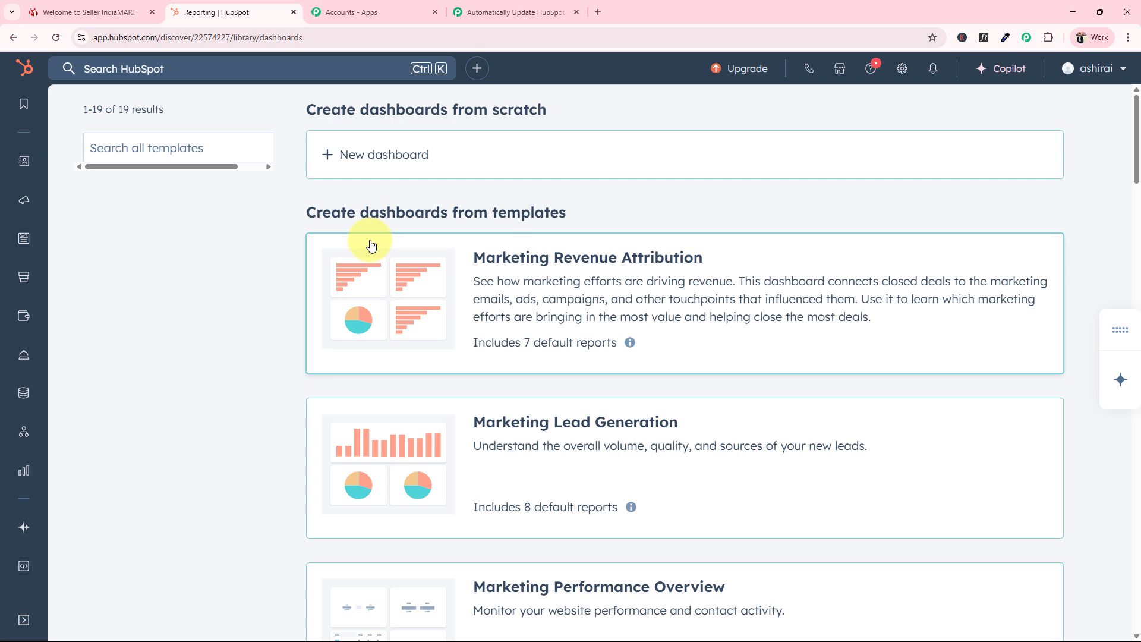
# Set the workflow trigger to IndiaMART with the New Leads trigger event
pyautogui.click(505, 12)
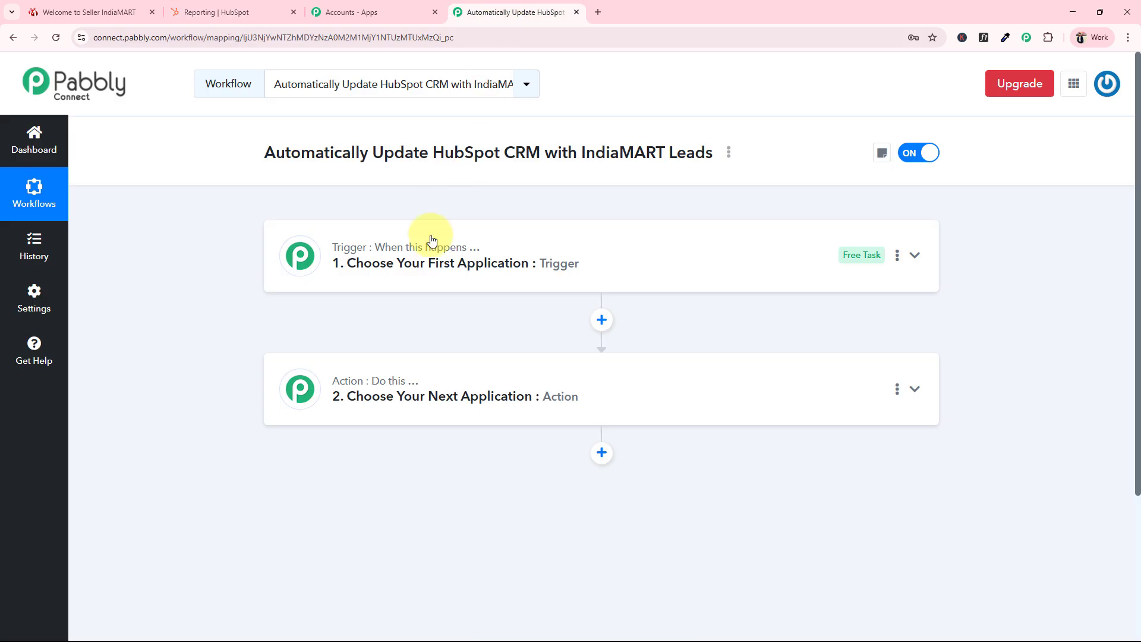
pyautogui.click(433, 240)
pyautogui.click(374, 342)
pyautogui.write('India')
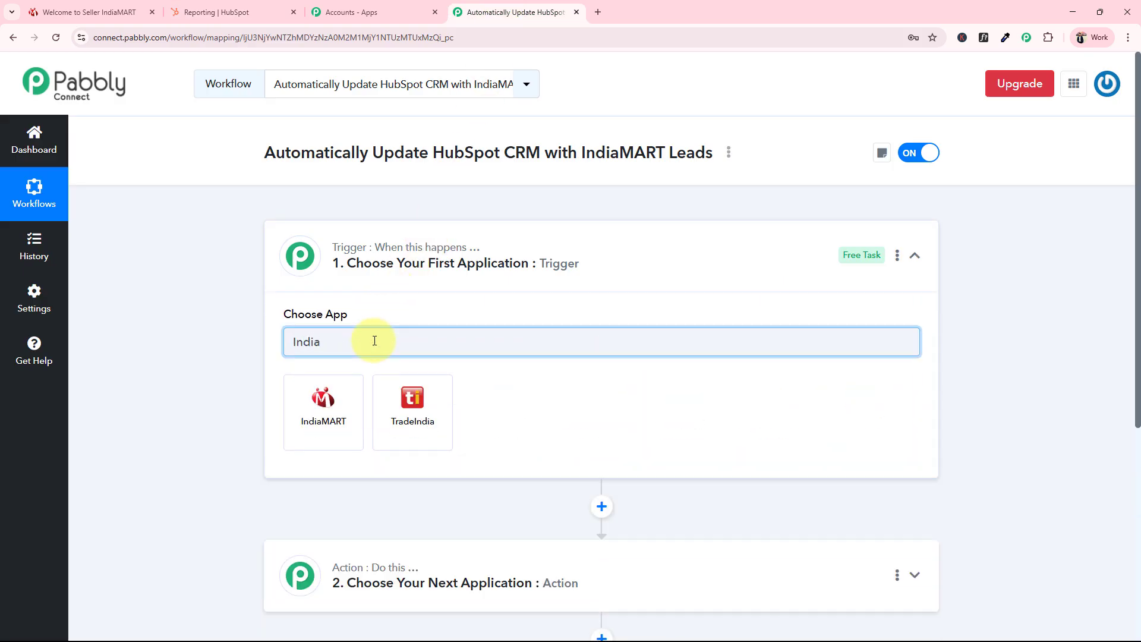
pyautogui.click(321, 399)
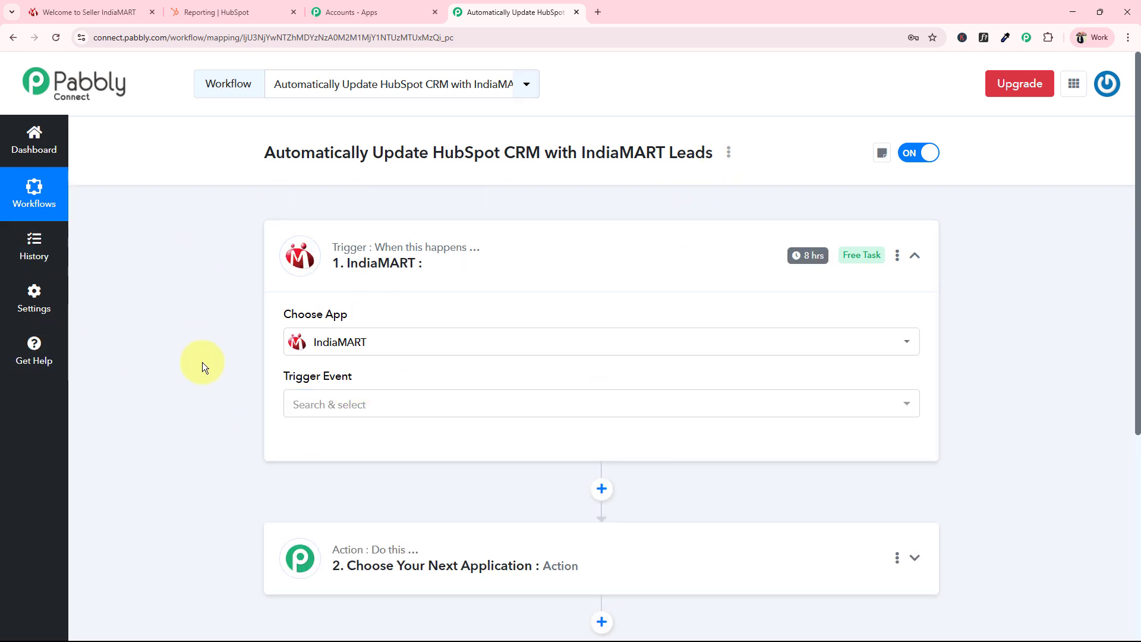
pyautogui.click(333, 403)
pyautogui.click(312, 479)
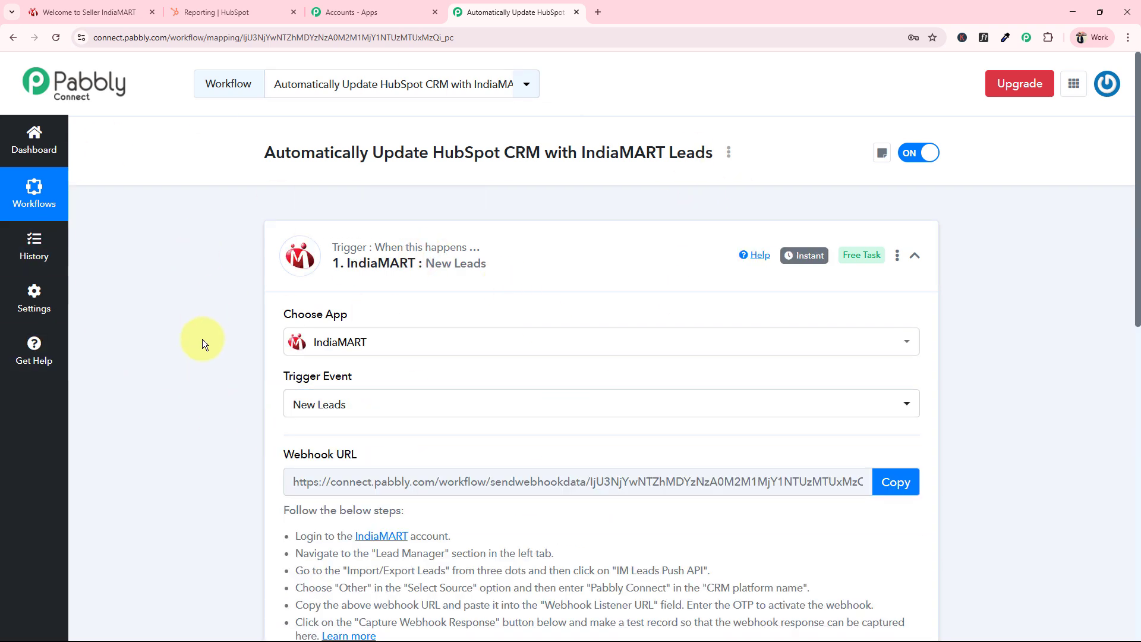
pyautogui.click(498, 262)
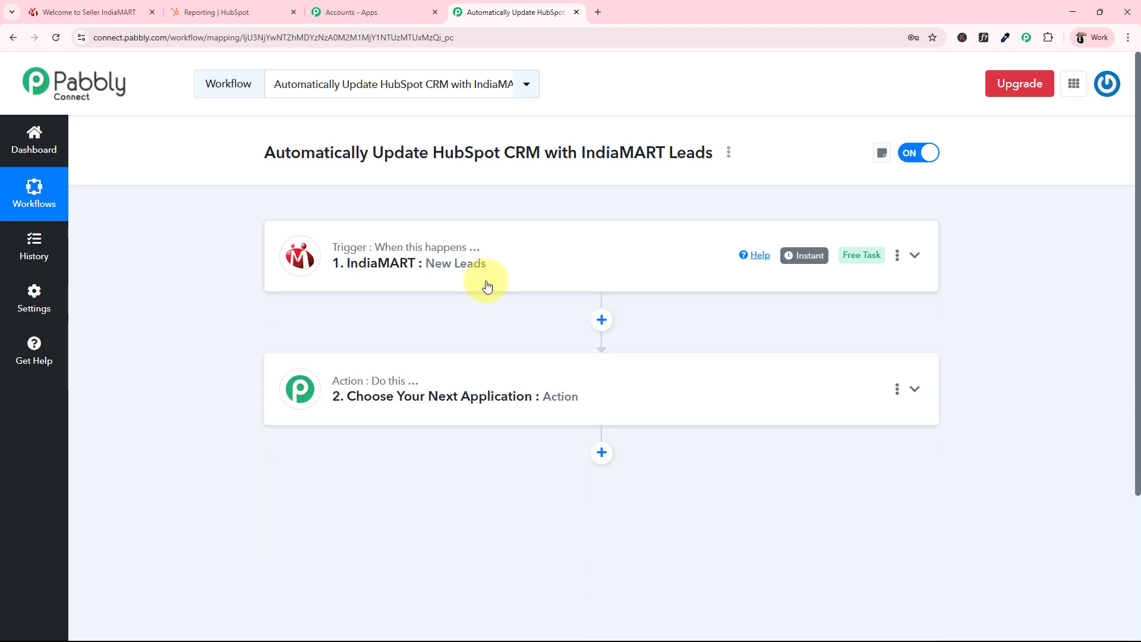
# Set the workflow action to HubSpot CRM with the Create a Contact action event
pyautogui.click(397, 403)
pyautogui.scroll(-3, 381, 368)
pyautogui.click(352, 309)
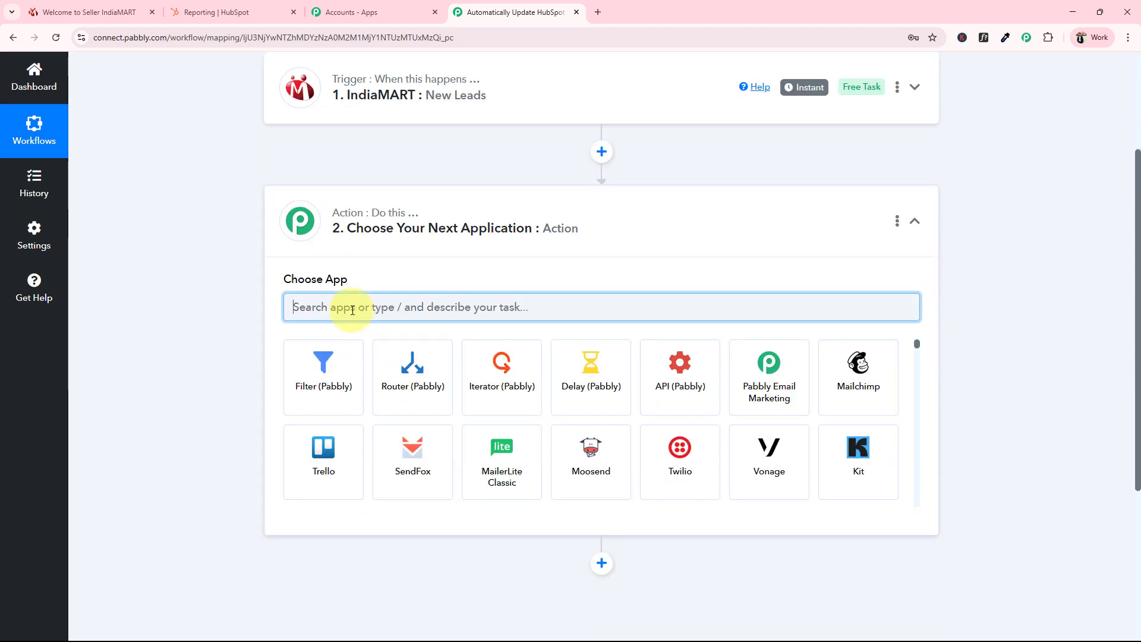
pyautogui.write('Hub')
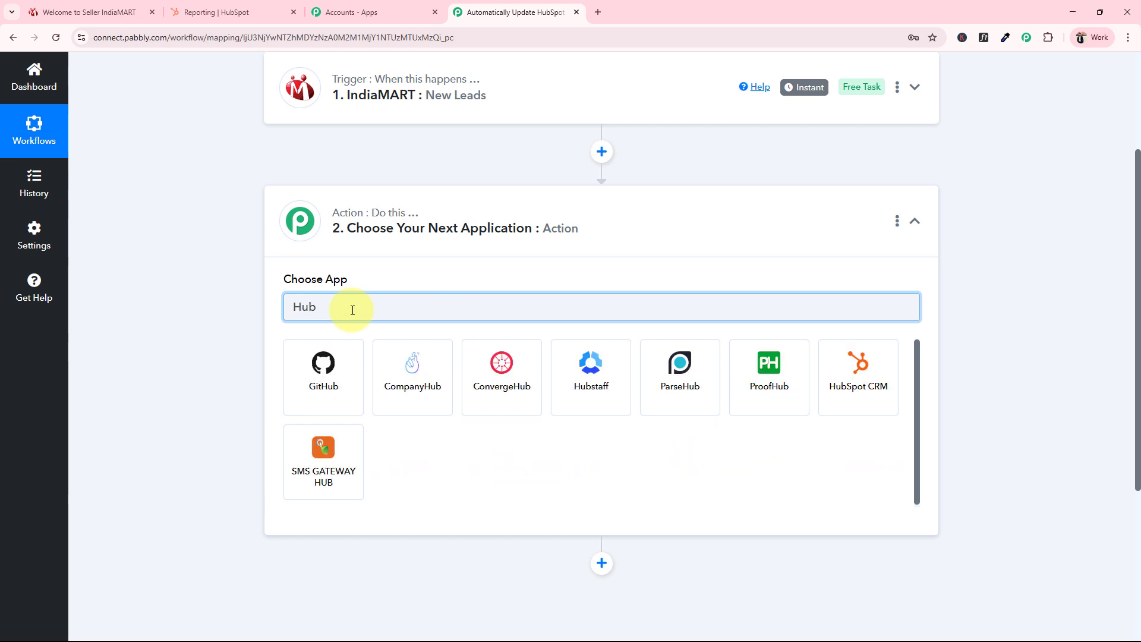
pyautogui.write('s')
pyautogui.click(389, 369)
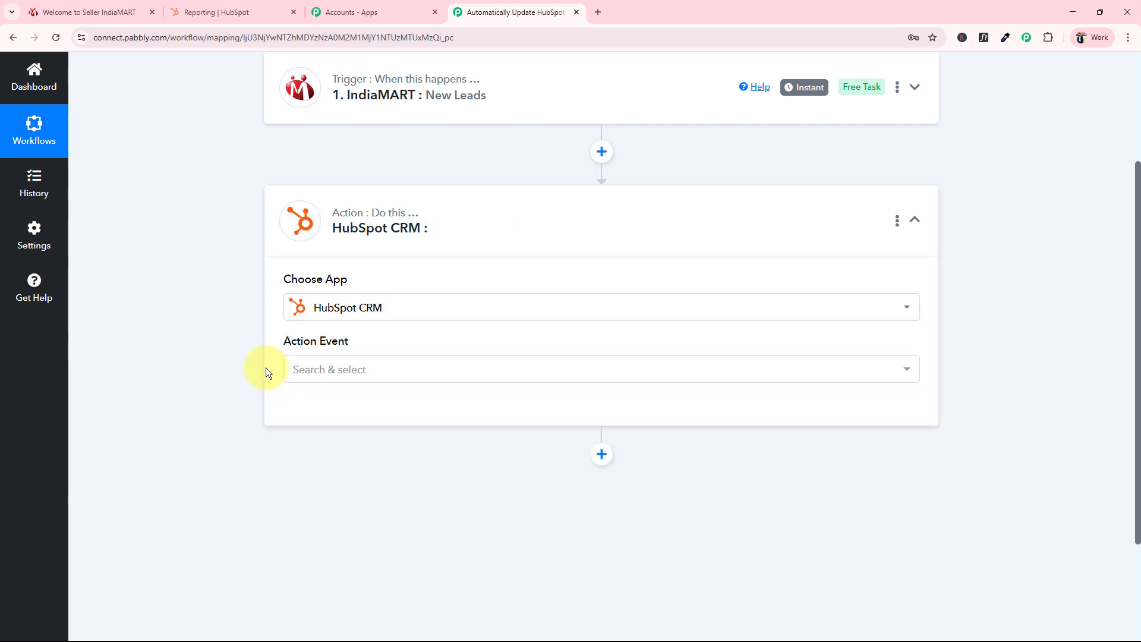
pyautogui.click(313, 376)
pyautogui.click(333, 168)
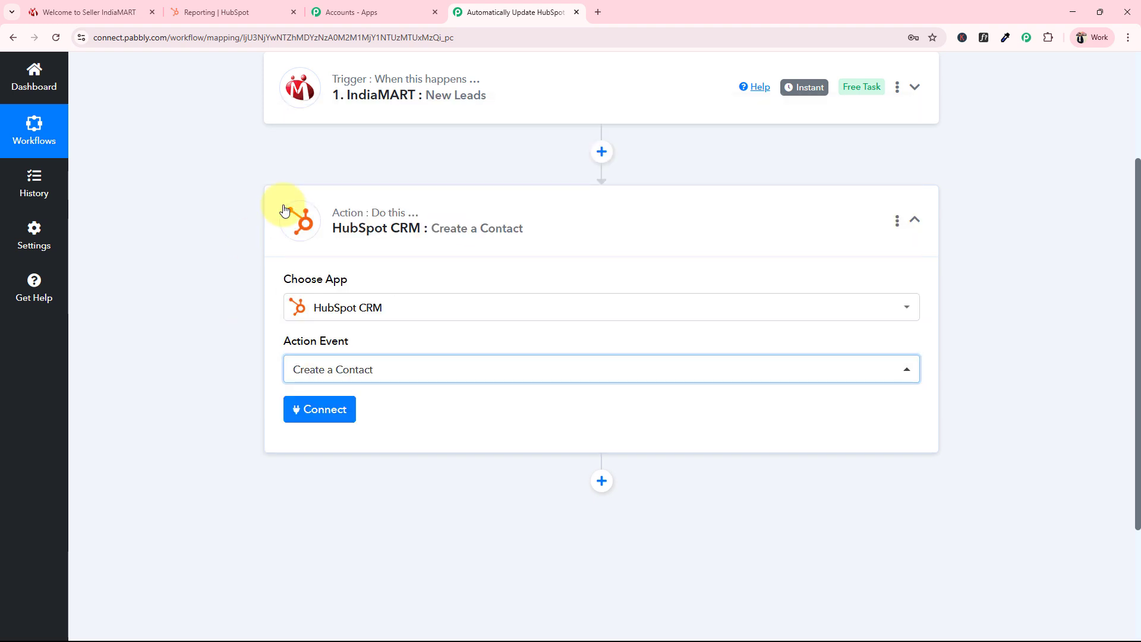
pyautogui.click(469, 244)
pyautogui.scroll(3, 378, 391)
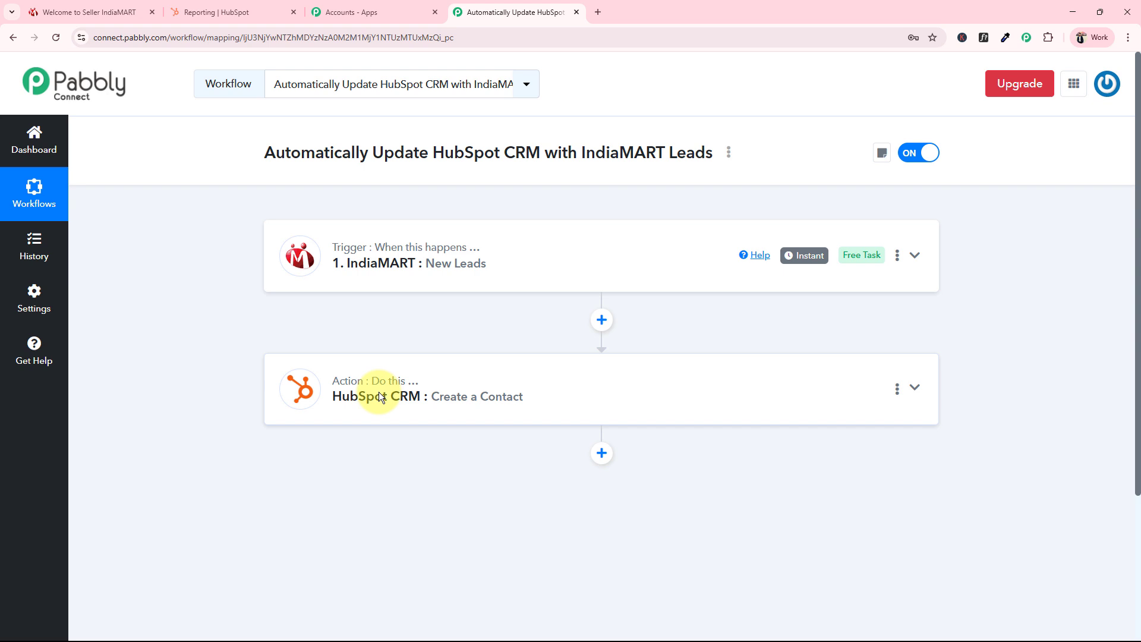
# Copy the IndiaMART trigger's Webhook URL so Pabbly awaits a response, then return to the IndiaMART seller tab
pyautogui.click(486, 276)
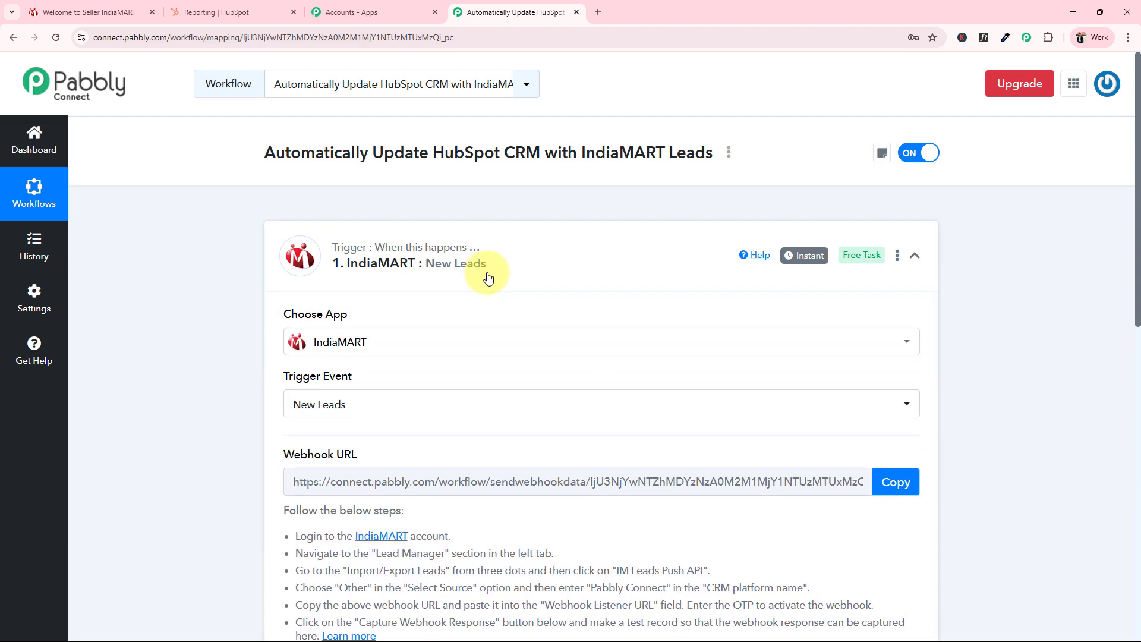
pyautogui.scroll(-4, 200, 479)
pyautogui.tripleClick(334, 218)
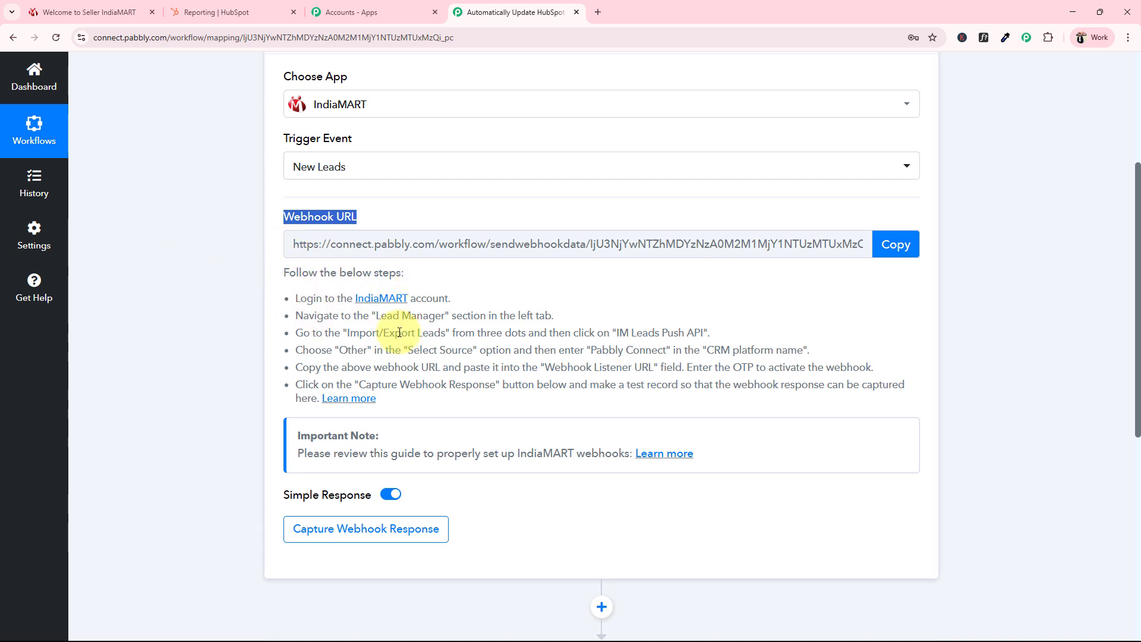
pyautogui.click(885, 245)
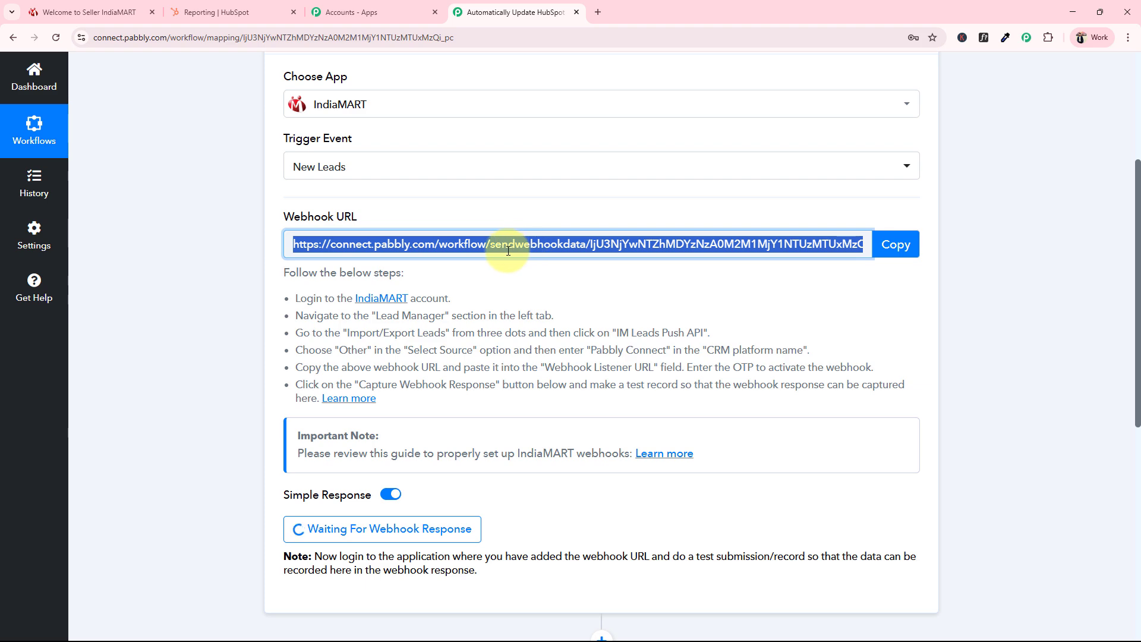
pyautogui.click(89, 11)
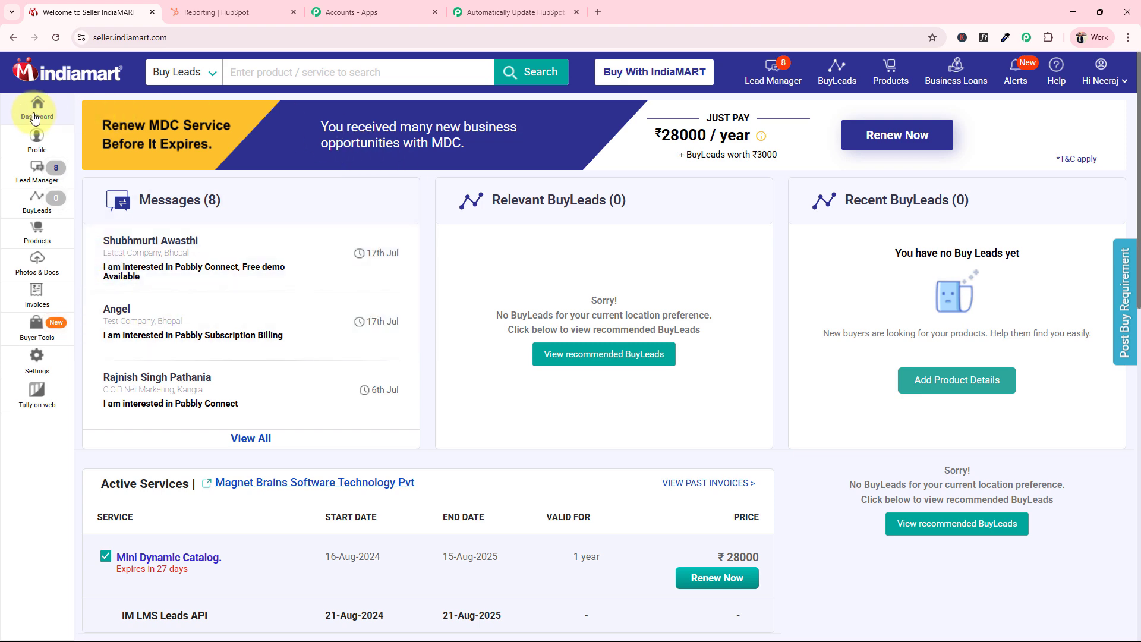
# Open Lead Manager's Import / Export Leads > Push API page and set Select Source to Other
pyautogui.click(34, 171)
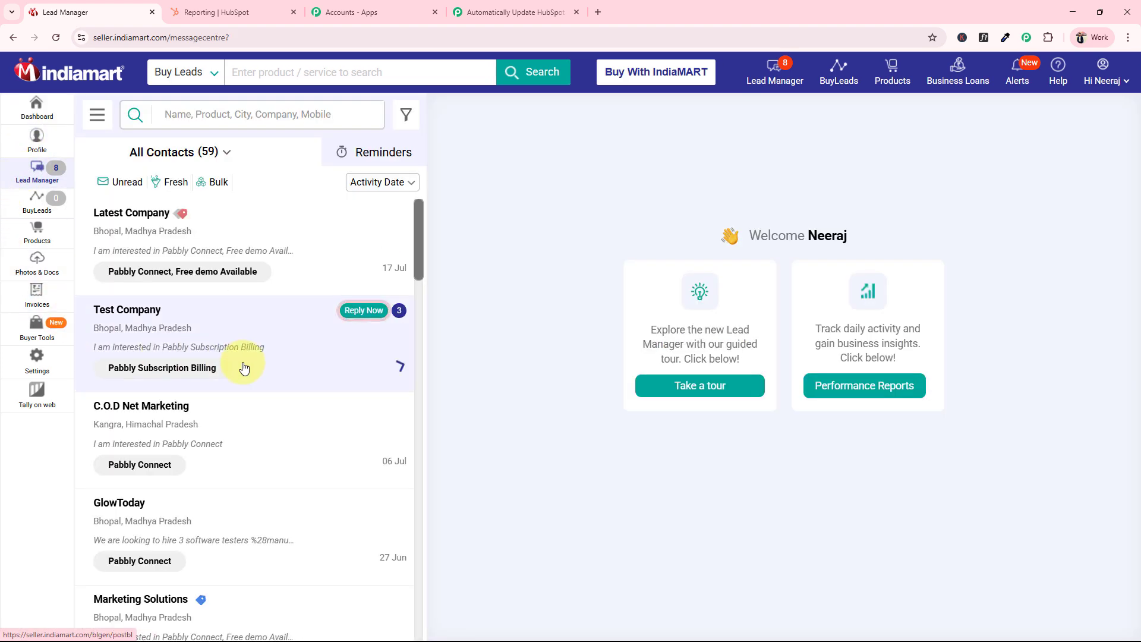
pyautogui.click(98, 119)
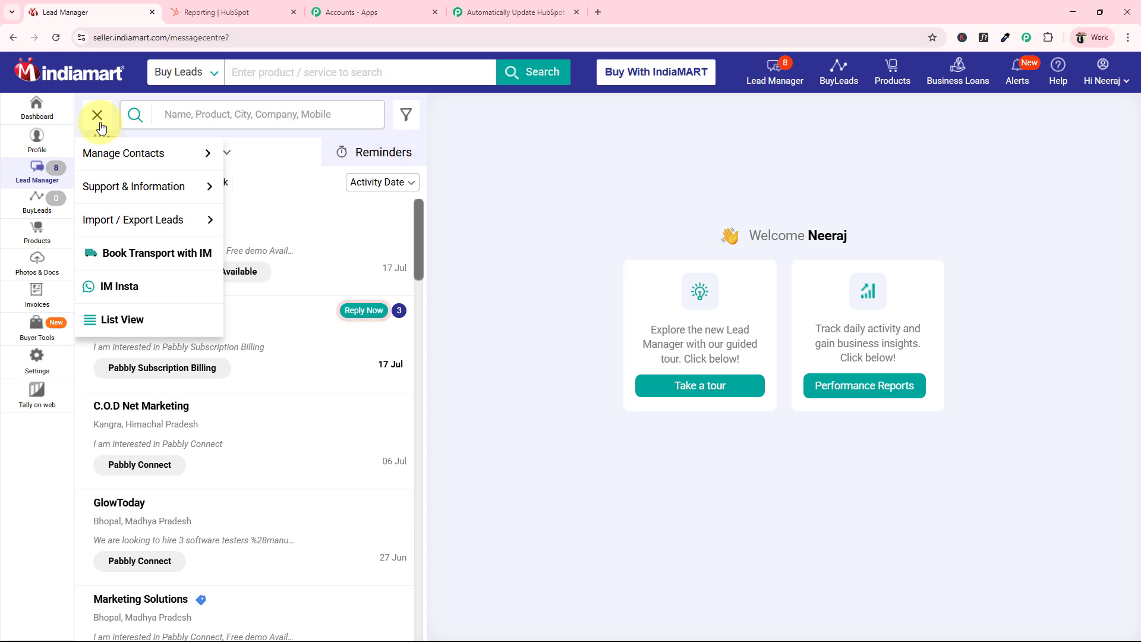
pyautogui.moveTo(81, 220)
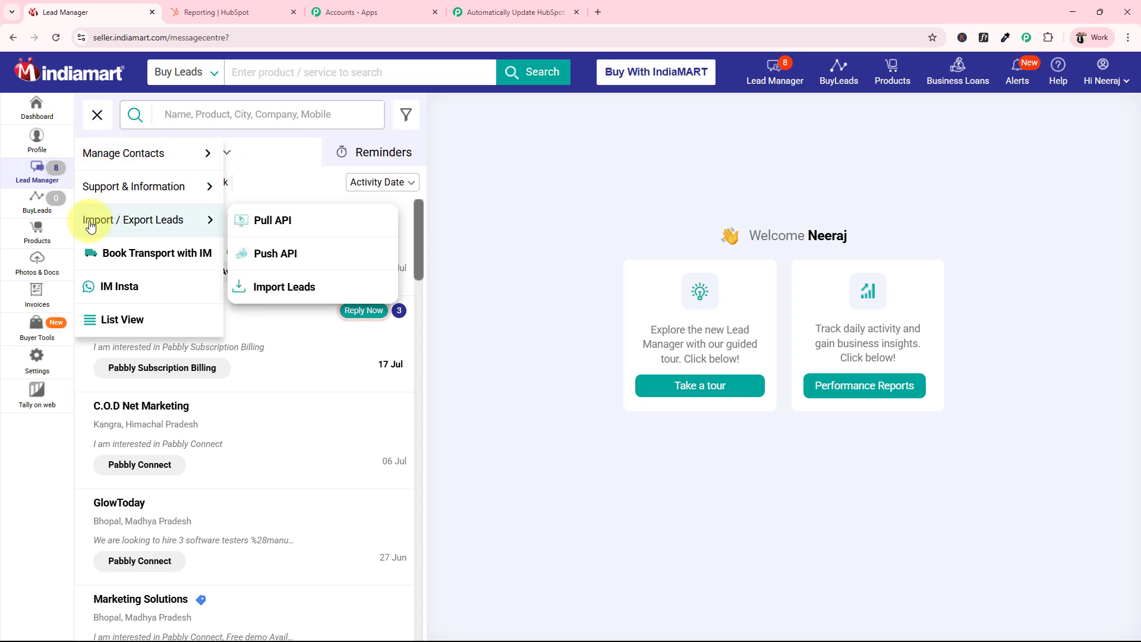
pyautogui.click(266, 254)
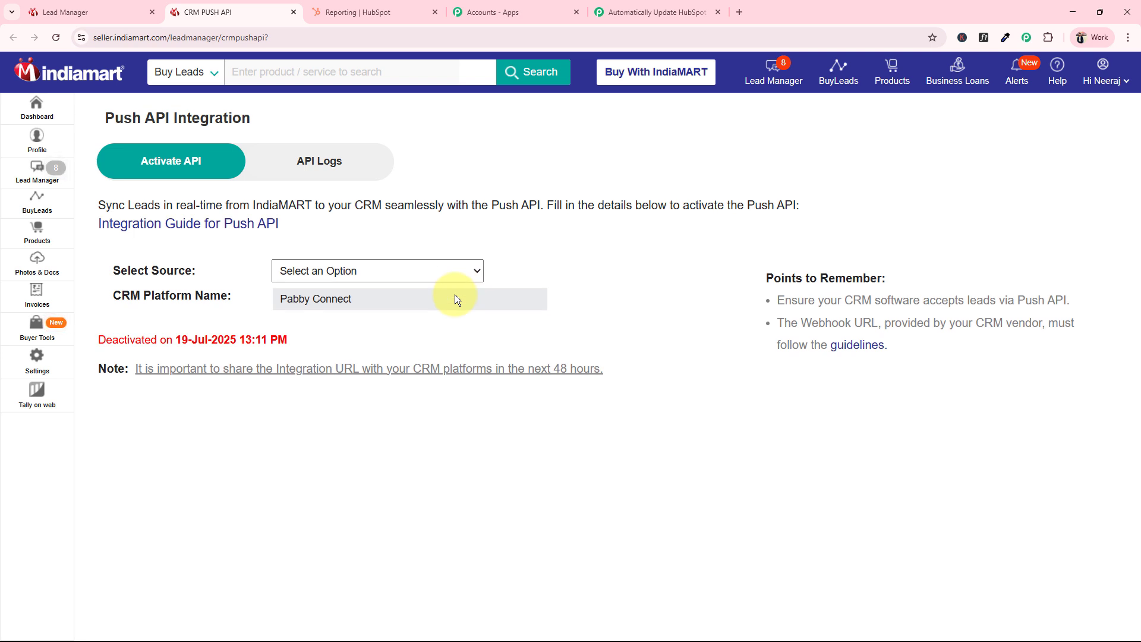
pyautogui.click(333, 265)
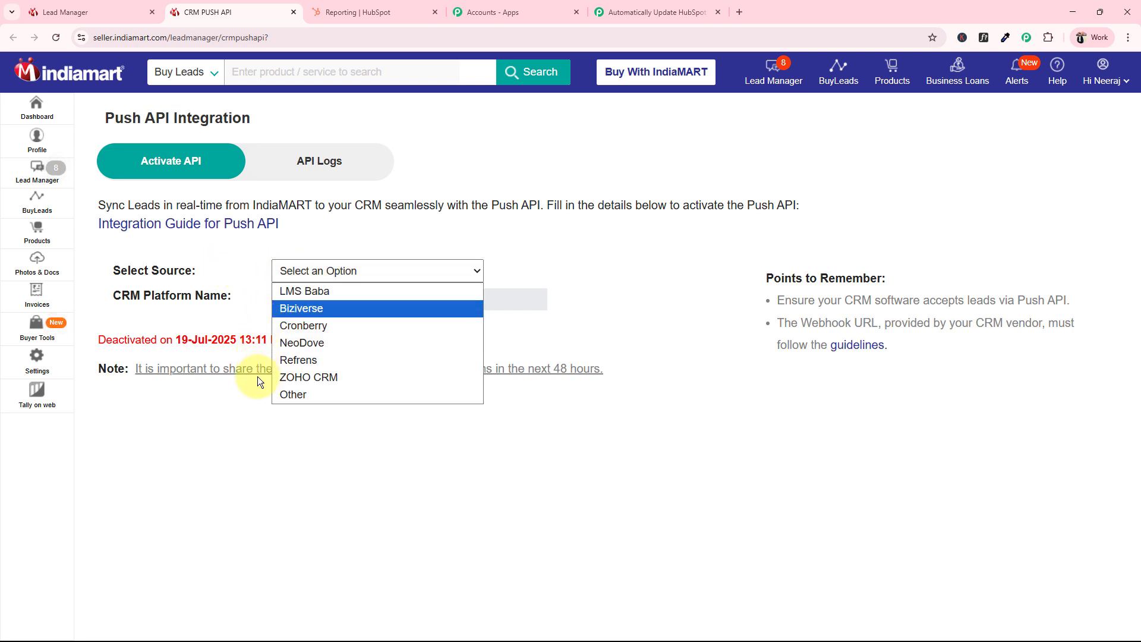
pyautogui.click(294, 394)
# Enter Pabbly Connect as the CRM platform, paste the copied webhook URL as listener, and save
pyautogui.click(528, 285)
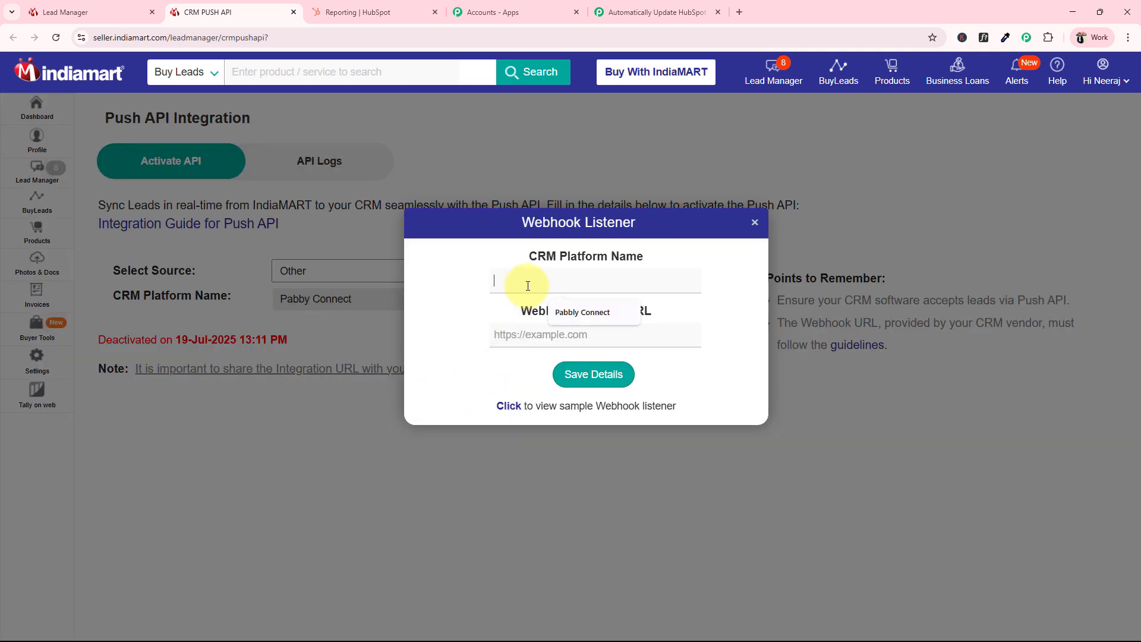
pyautogui.click(574, 312)
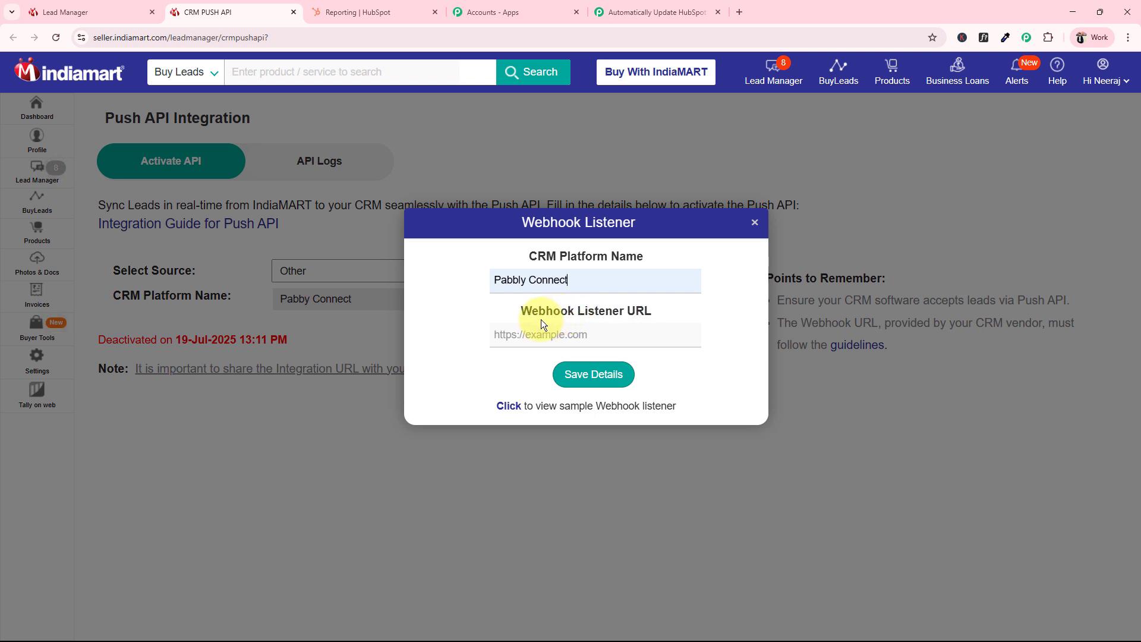
pyautogui.click(524, 334)
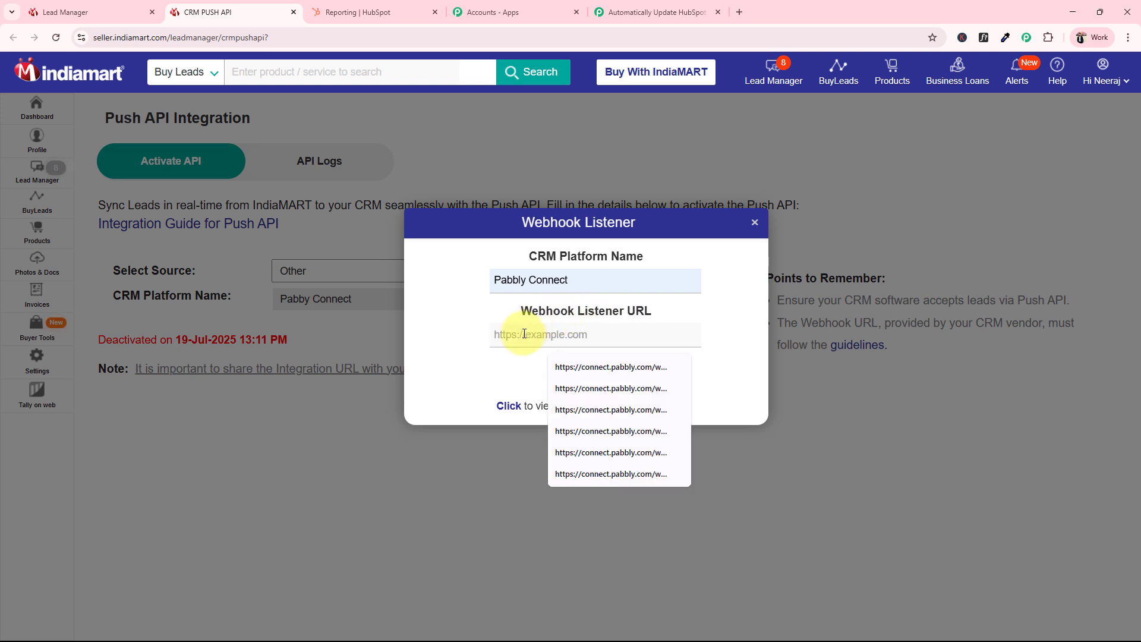
pyautogui.hotkey('ctrl', 'v')
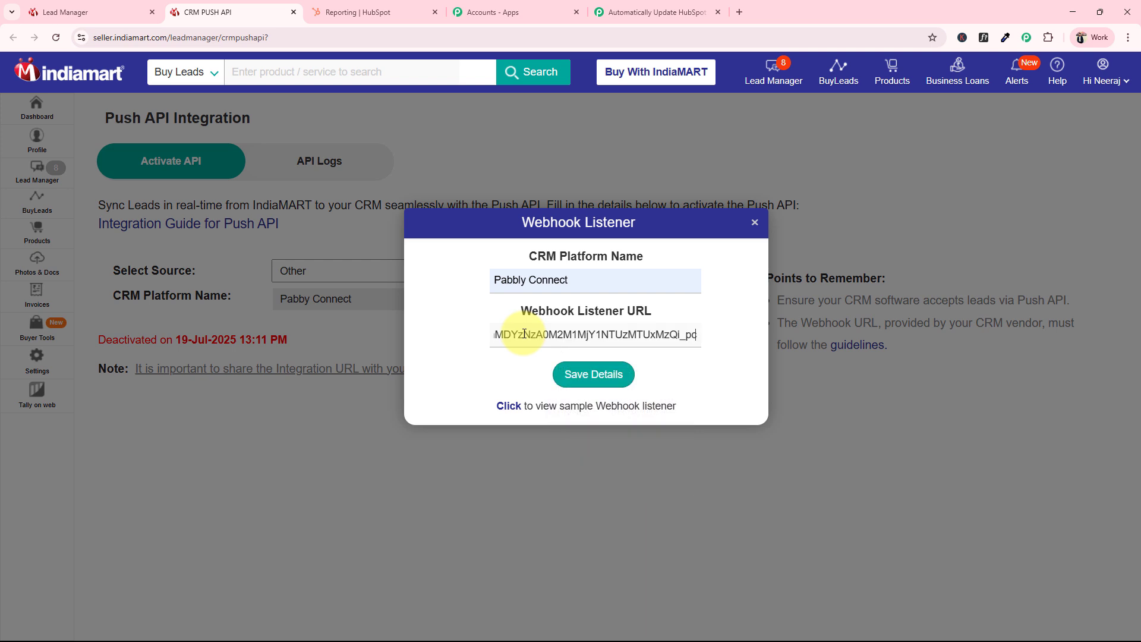
pyautogui.click(474, 361)
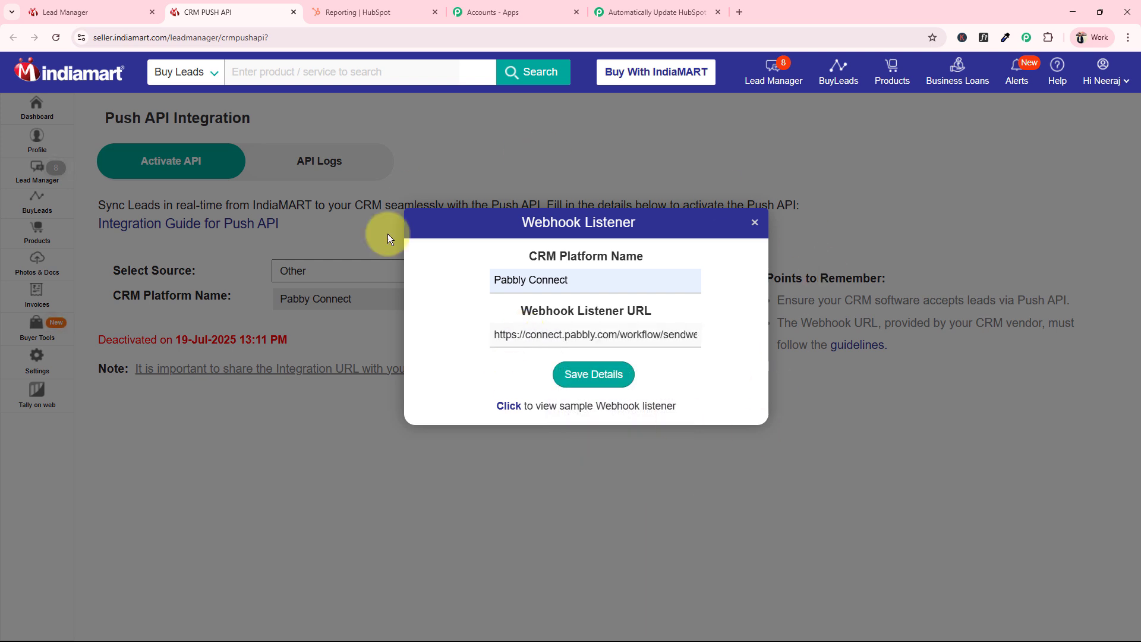
pyautogui.click(606, 375)
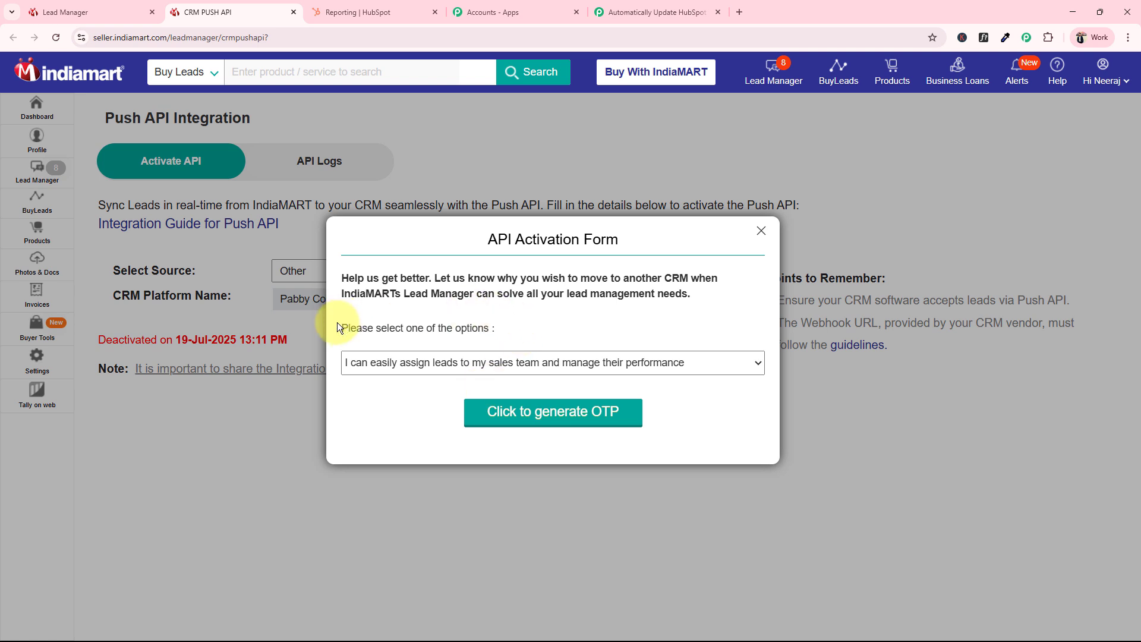
# Pick the additional CRM features reason, generate and enter the one-time password, and submit to activate
pyautogui.click(408, 366)
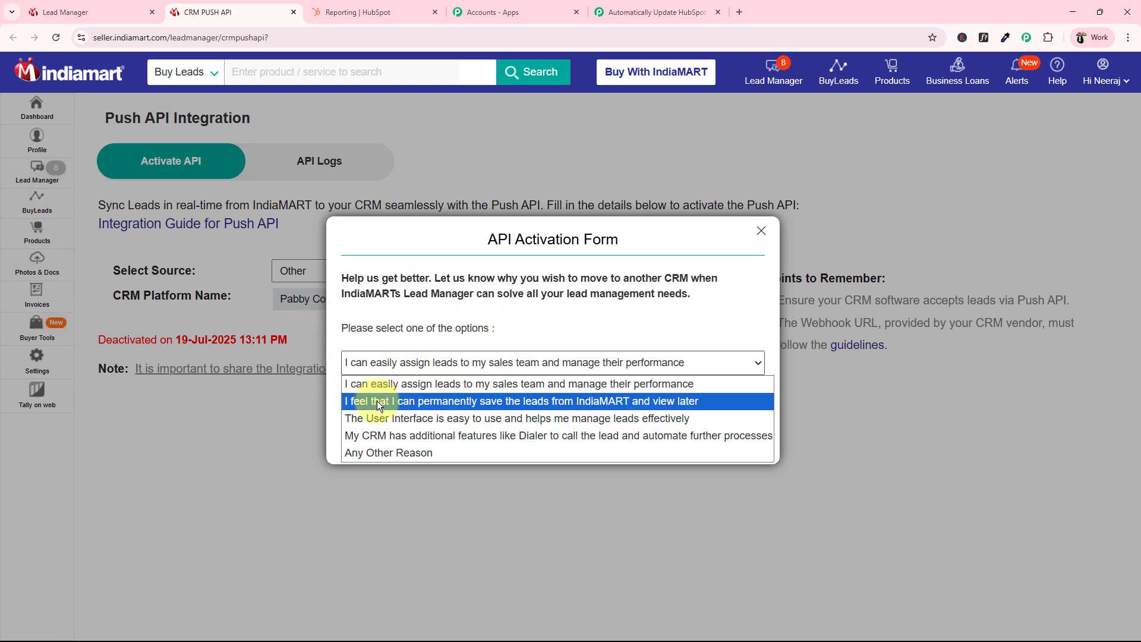
pyautogui.click(382, 435)
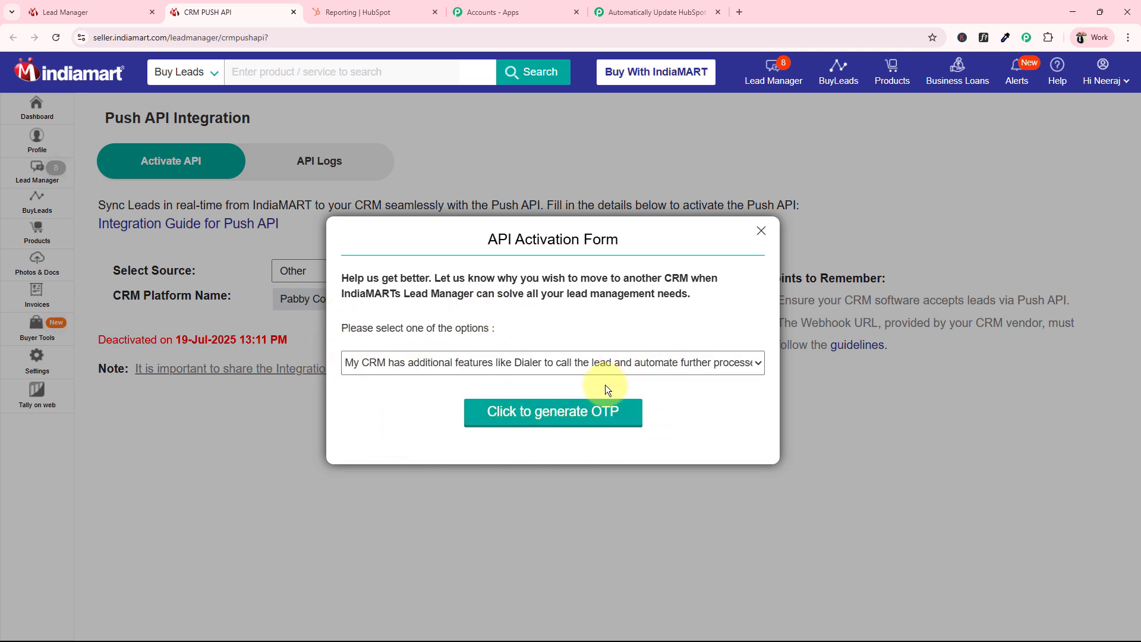
pyautogui.click(574, 416)
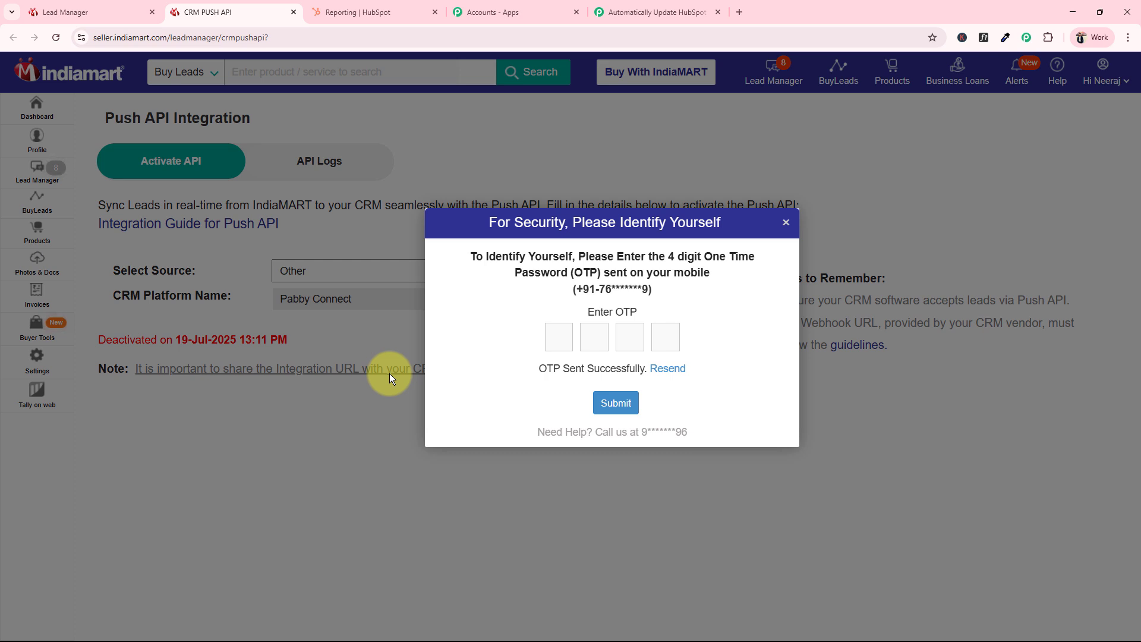
pyautogui.click(618, 406)
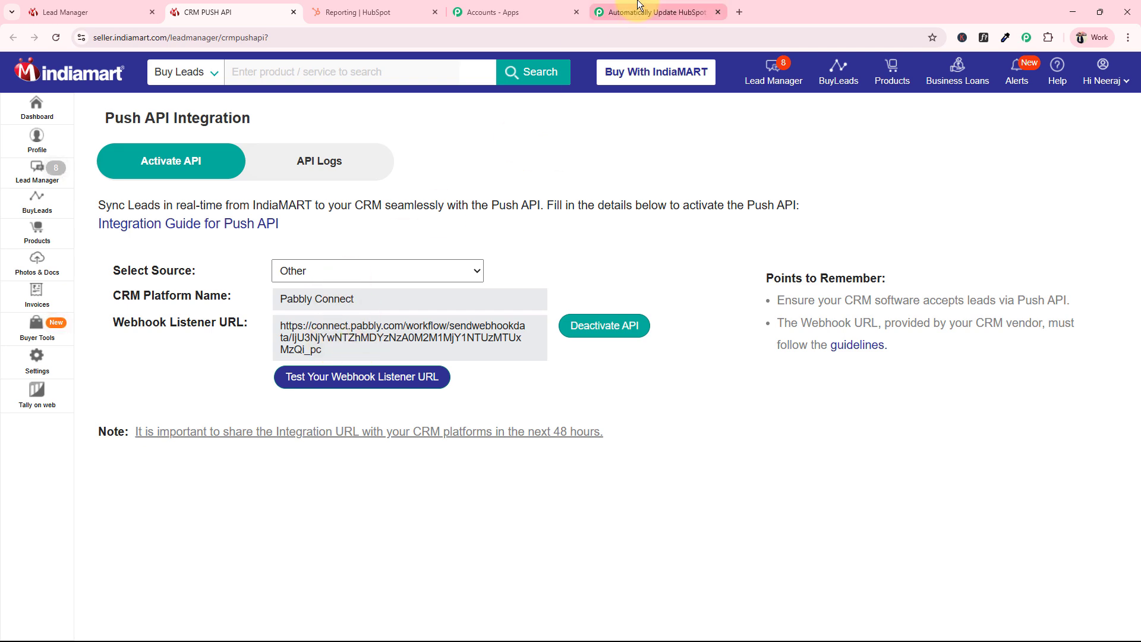
pyautogui.click(612, 12)
pyautogui.click(250, 408)
pyautogui.scroll(-3, 249, 407)
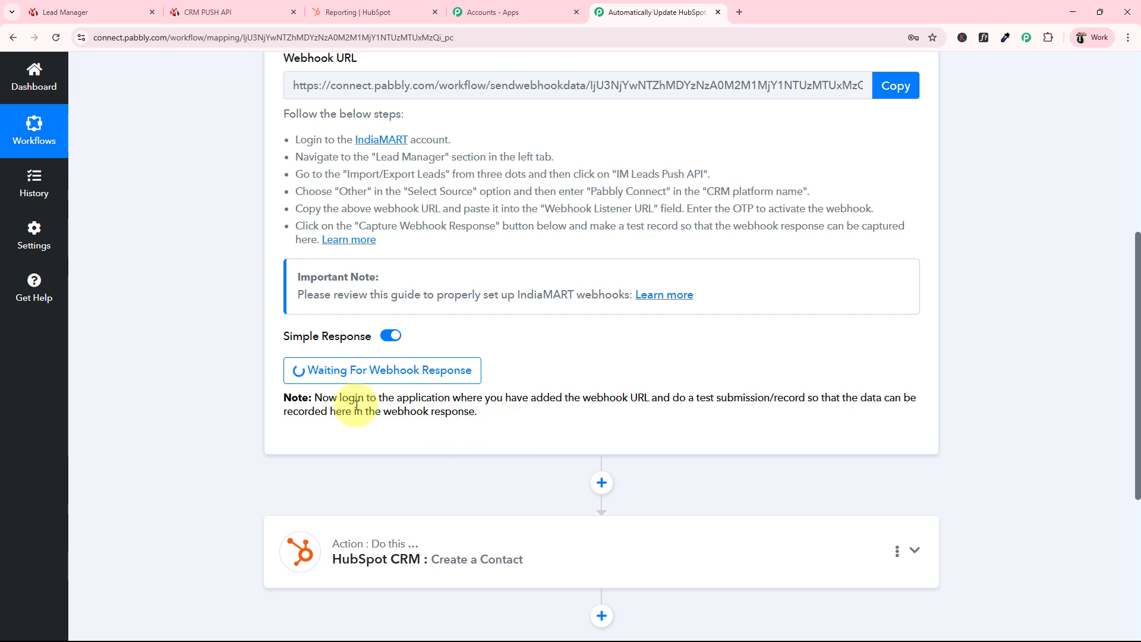
pyautogui.moveTo(339, 396); pyautogui.dragTo(455, 394)
pyautogui.click(500, 423)
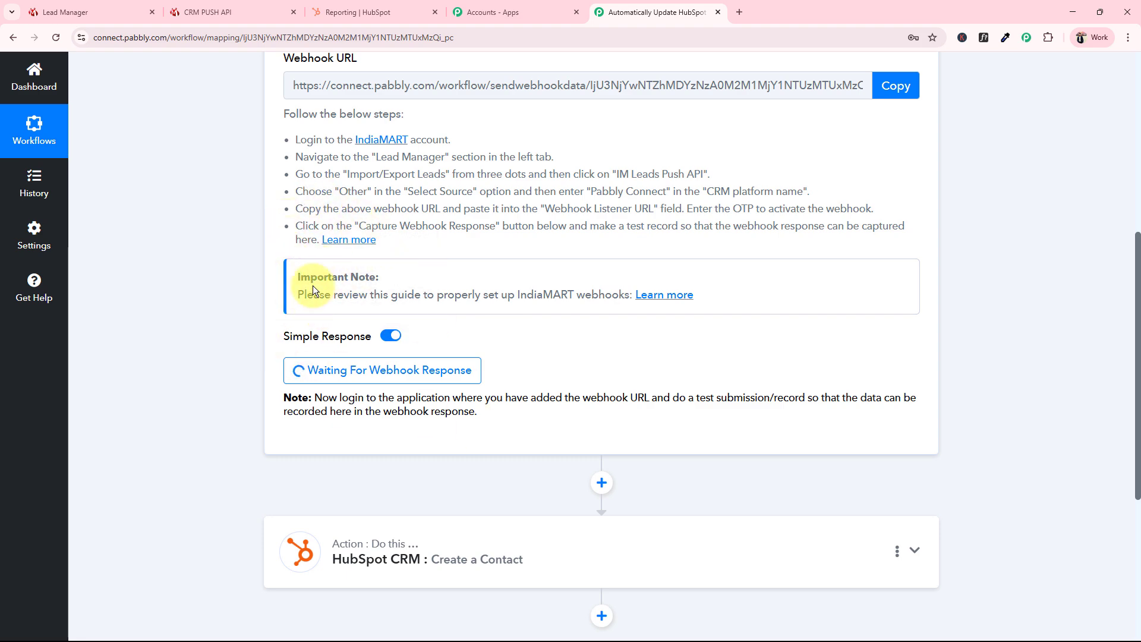
pyautogui.click(256, 11)
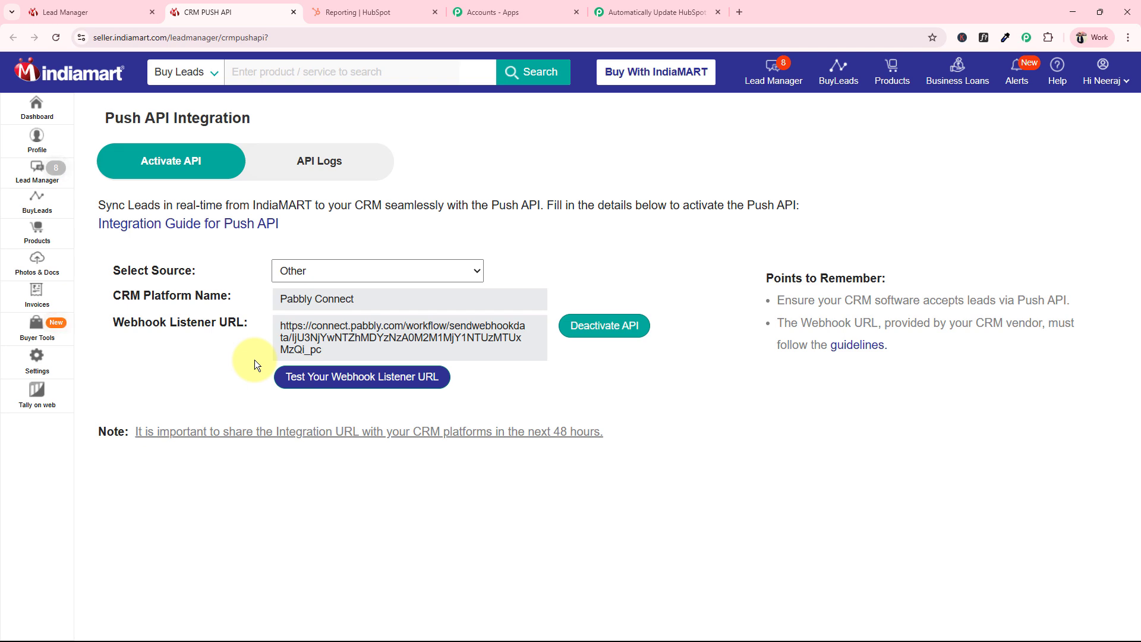
# Open Webhook Listener Testing and send a test lead to the Pabbly webhook URL
pyautogui.click(321, 377)
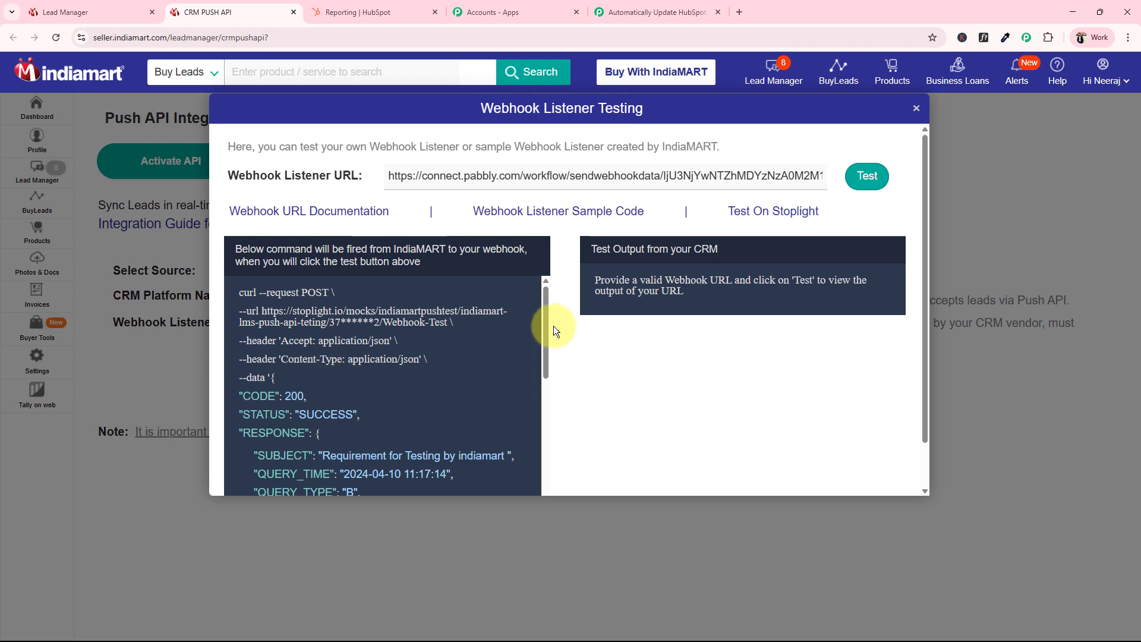
pyautogui.moveTo(544, 305); pyautogui.dragTo(556, 353)
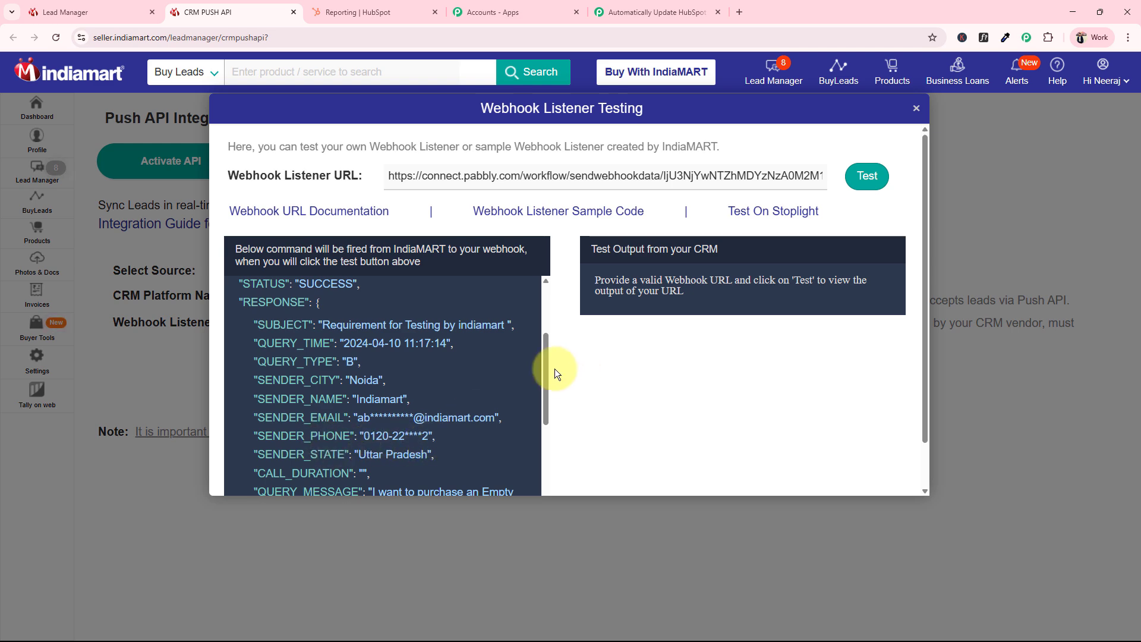
pyautogui.moveTo(546, 368); pyautogui.dragTo(565, 281)
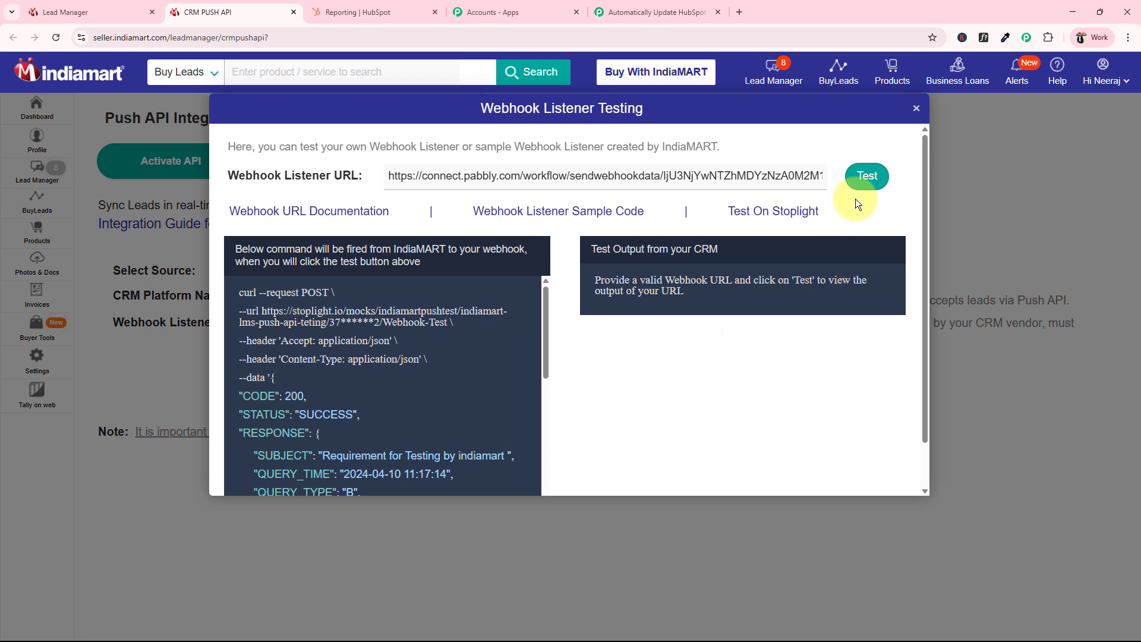
pyautogui.click(865, 177)
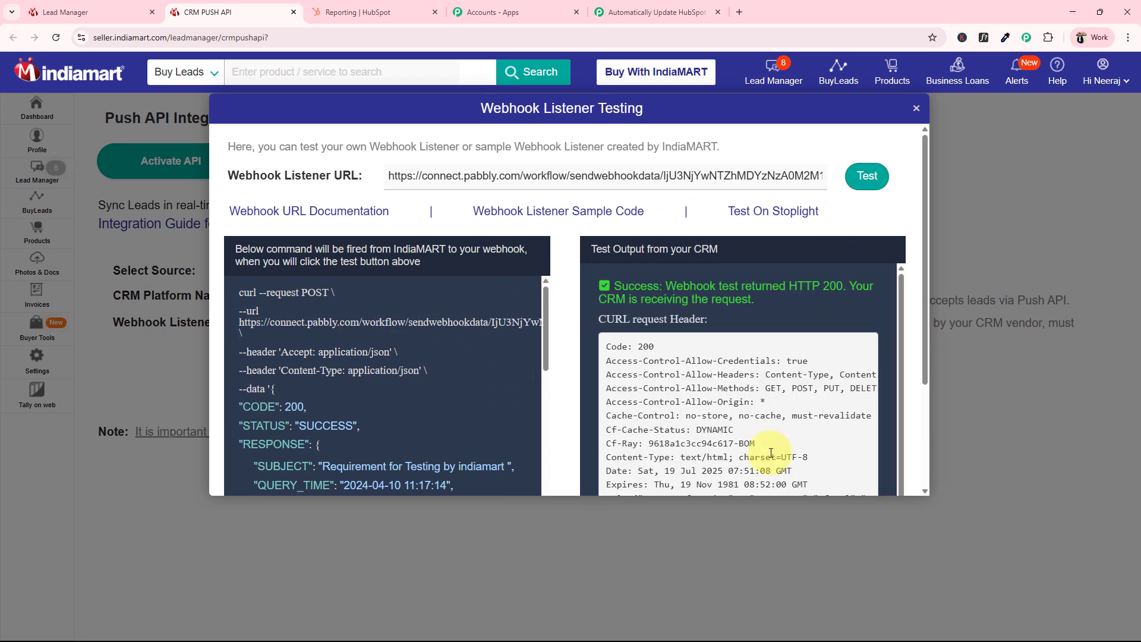
# Review the response headers and tested listener URL confirming the HTTP 200 success
pyautogui.moveTo(632, 348); pyautogui.dragTo(758, 425)
pyautogui.click(776, 316)
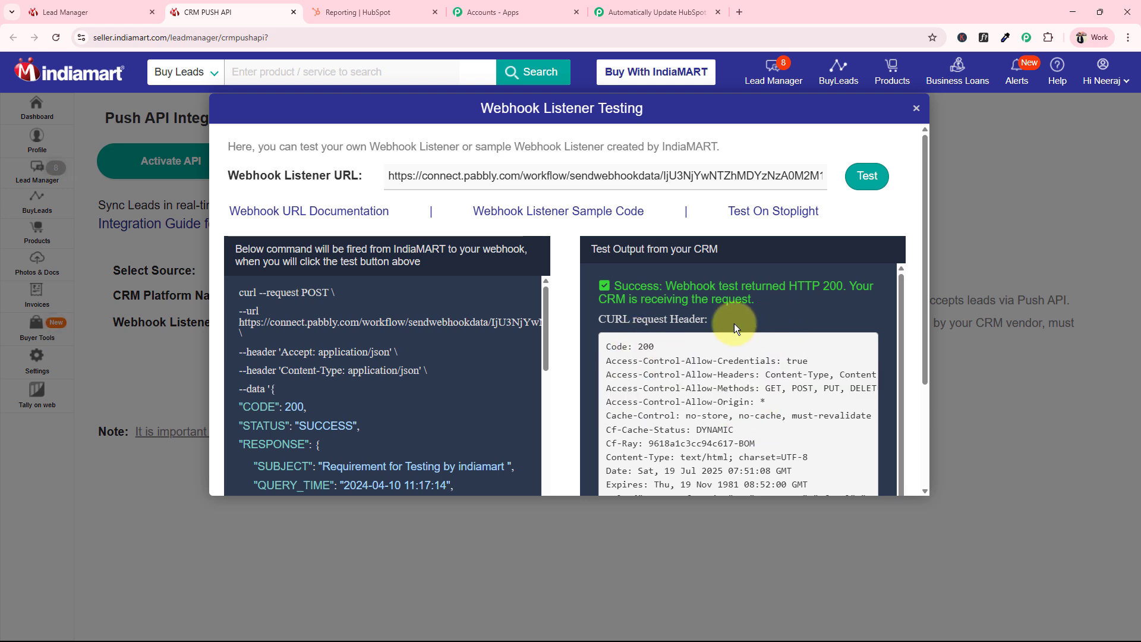
pyautogui.moveTo(390, 180); pyautogui.dragTo(722, 176)
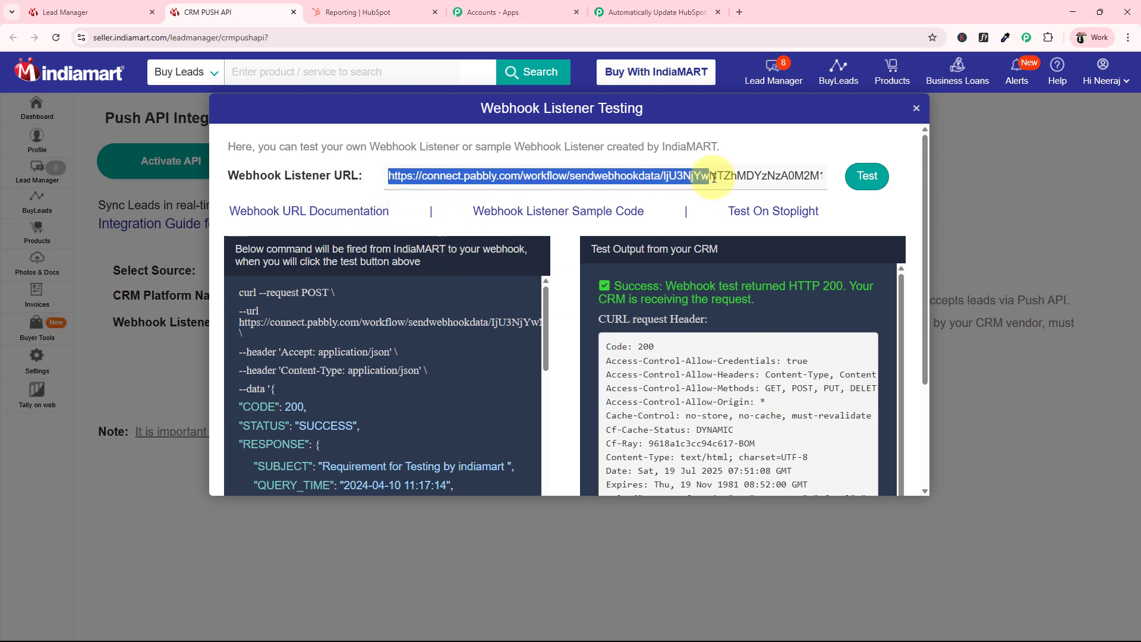
pyautogui.click(765, 151)
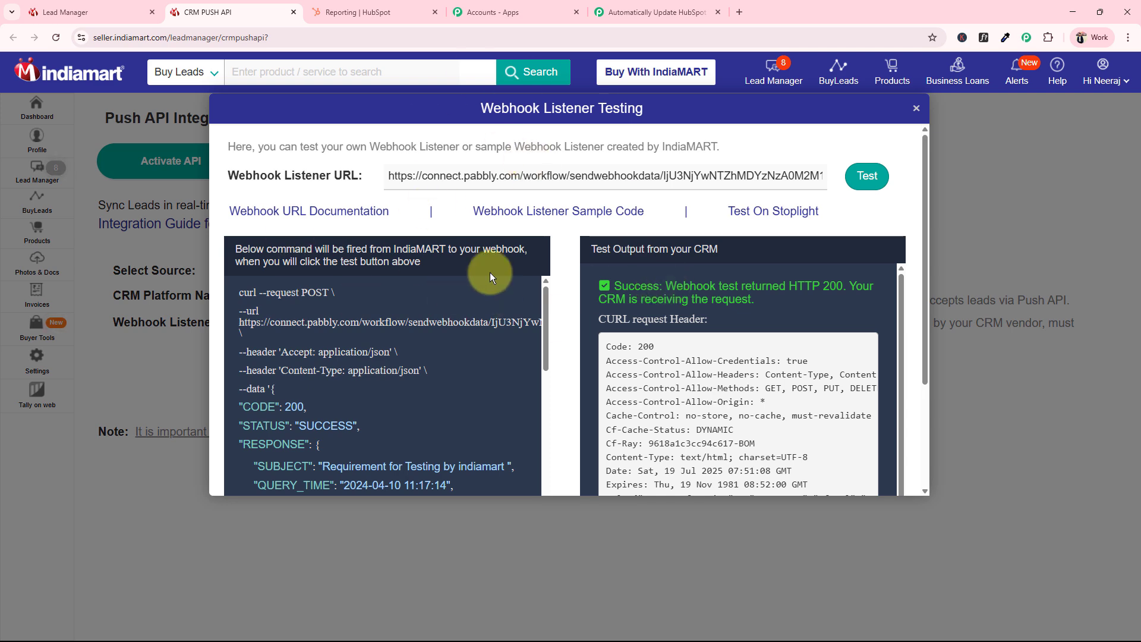
# Back in Pabbly, review the captured test lead's subject, state and pincode values
pyautogui.click(656, 11)
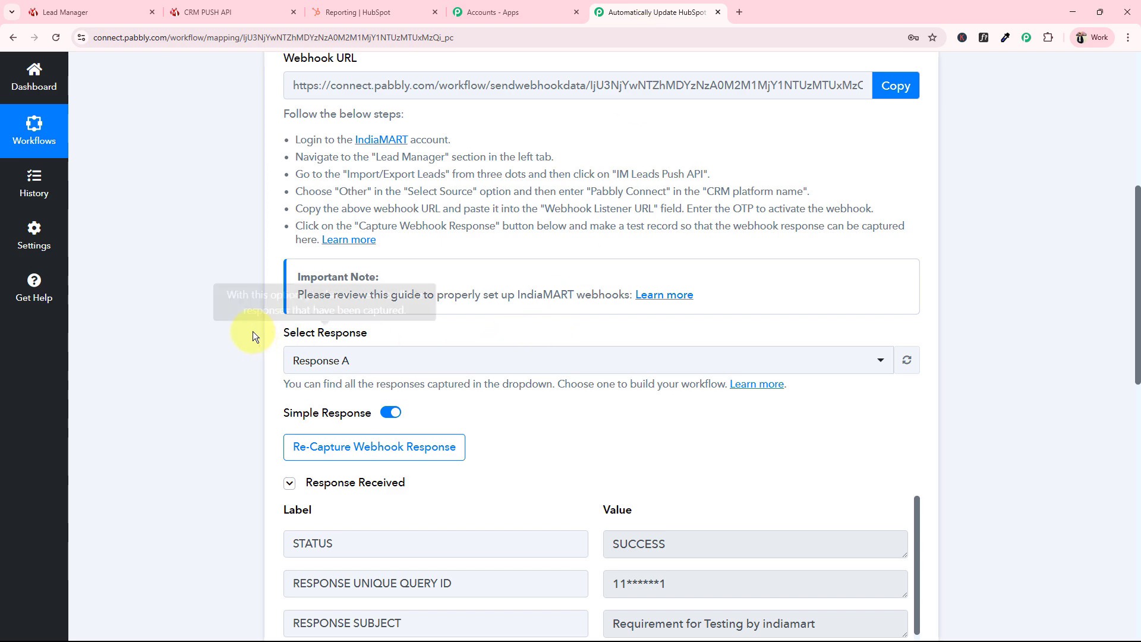
pyautogui.scroll(-5, 233, 330)
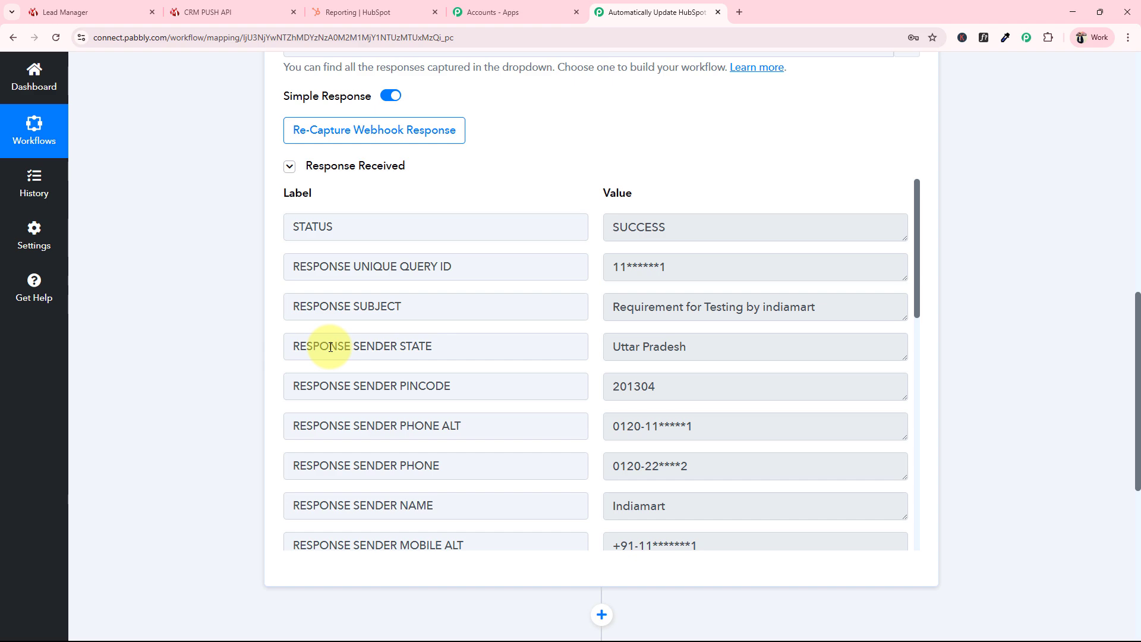
pyautogui.scroll(6, 331, 346)
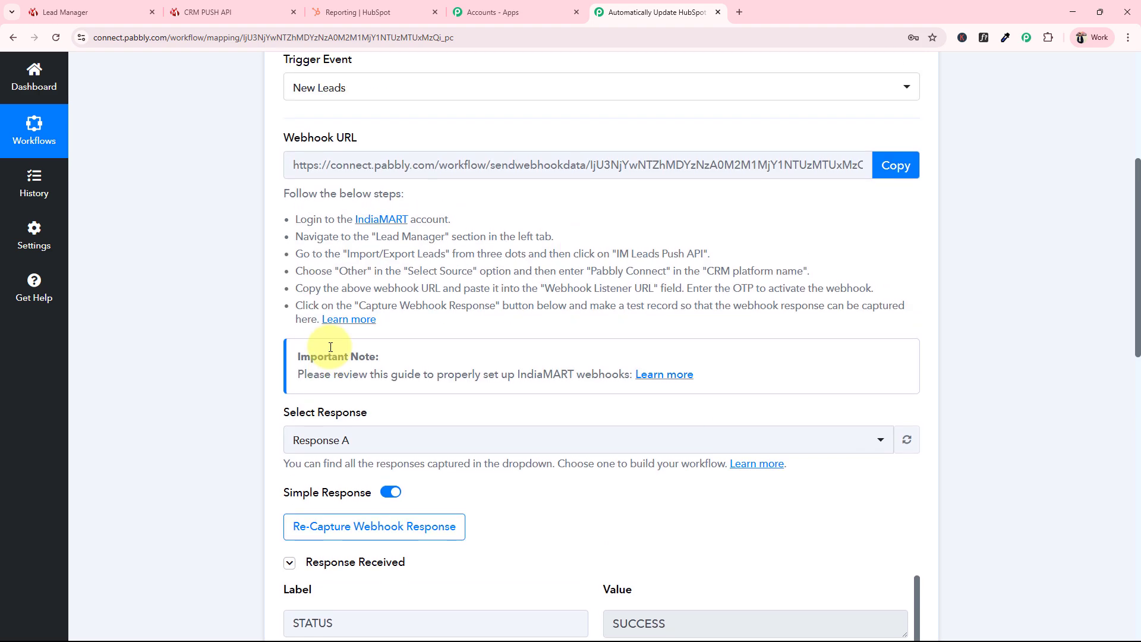
pyautogui.scroll(-6, 250, 380)
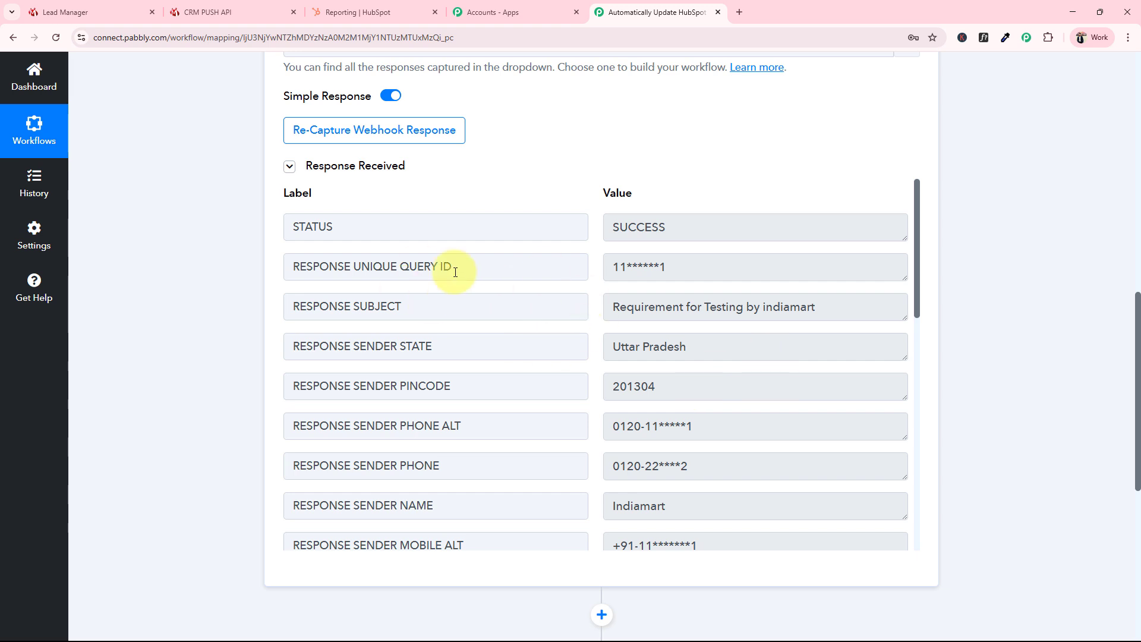
pyautogui.click(787, 299)
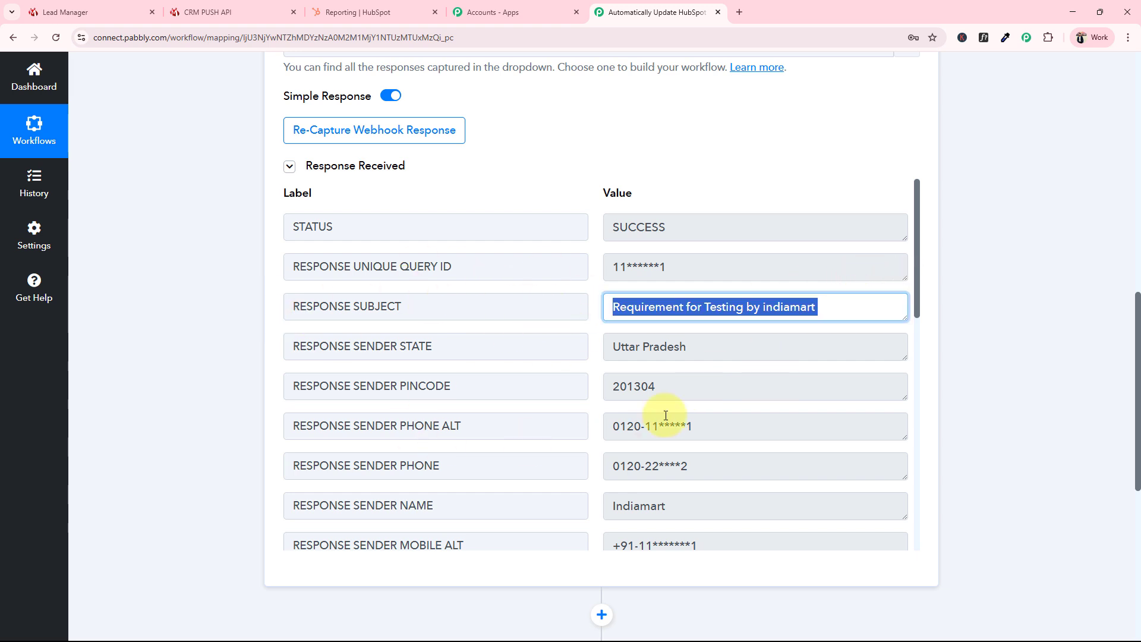
pyautogui.click(675, 346)
pyautogui.click(688, 387)
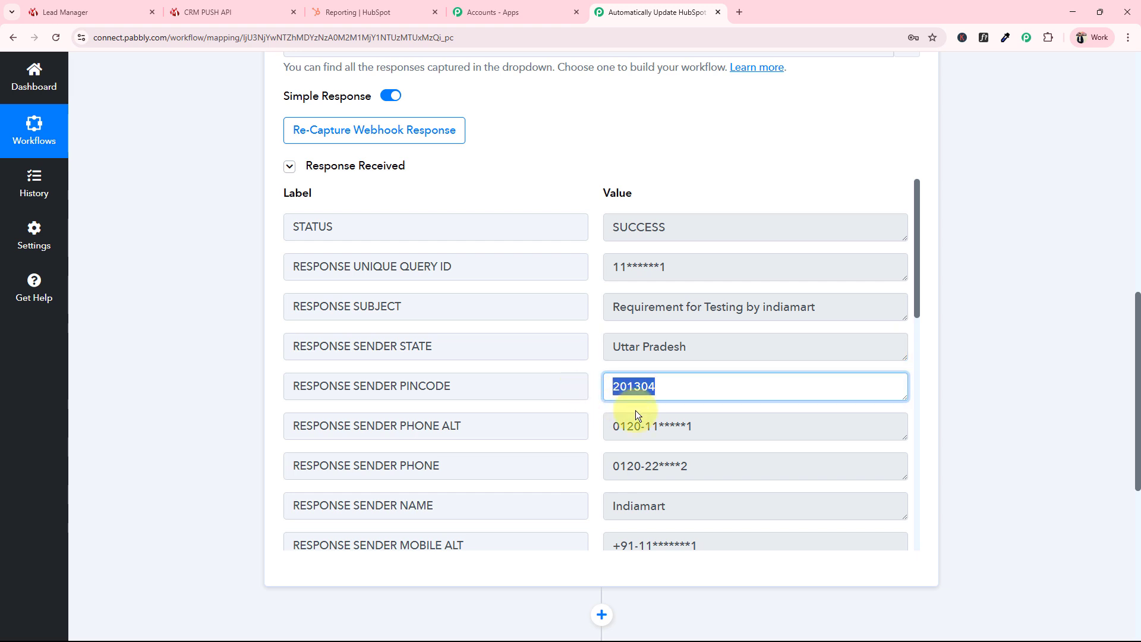
# Collapse the IndiaMART New Leads trigger card to show the workflow overview
pyautogui.scroll(-3, 635, 414)
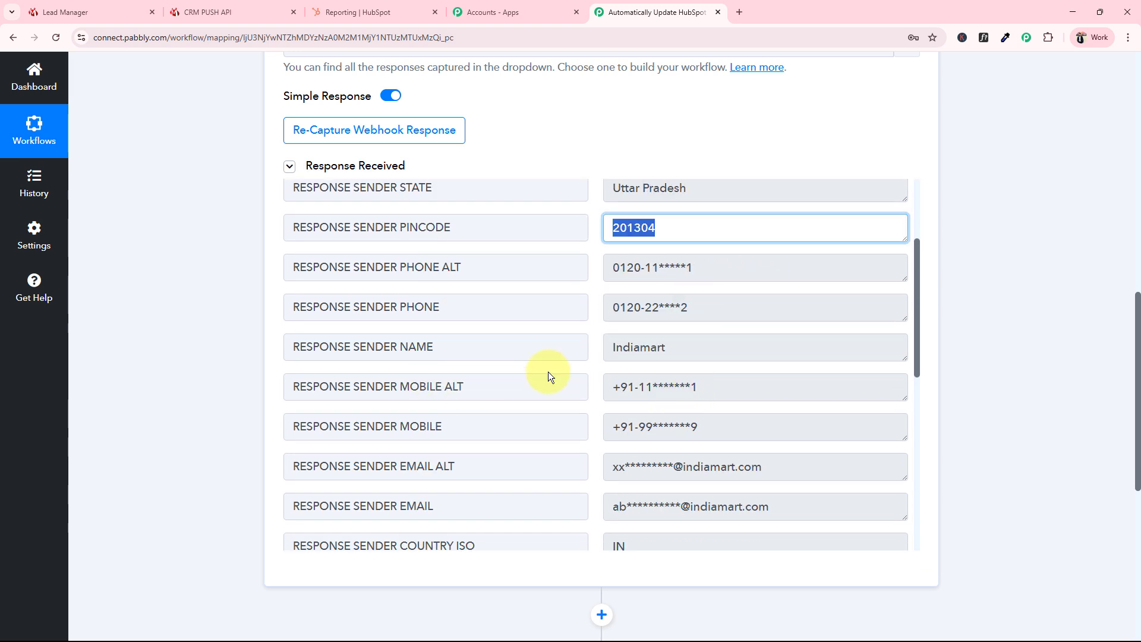
pyautogui.scroll(-3, 761, 392)
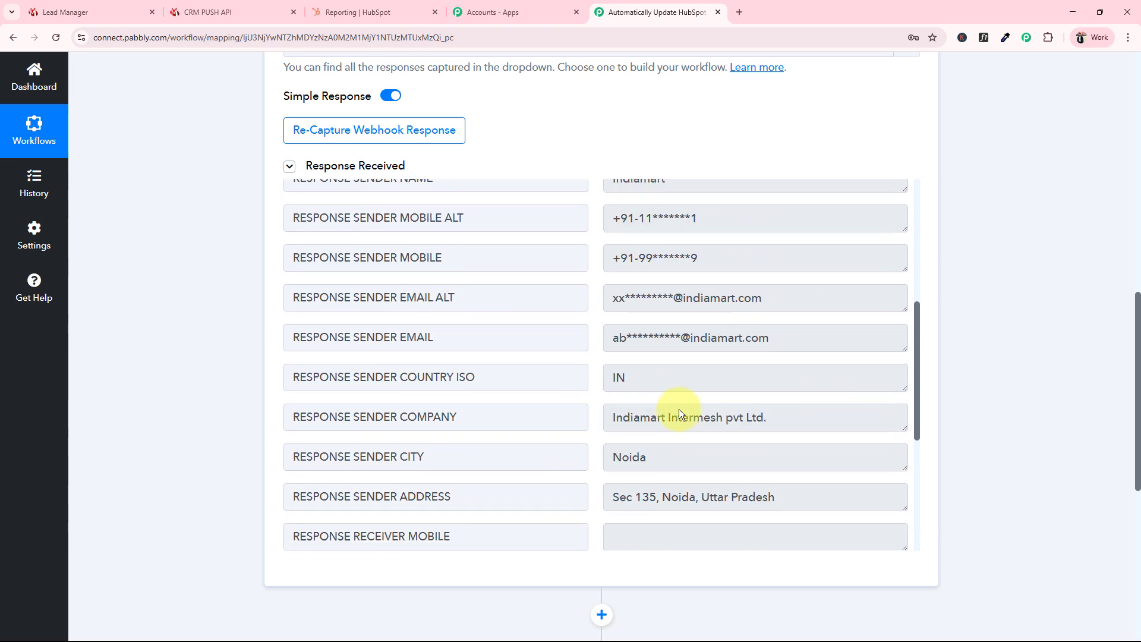
pyautogui.scroll(-5, 679, 409)
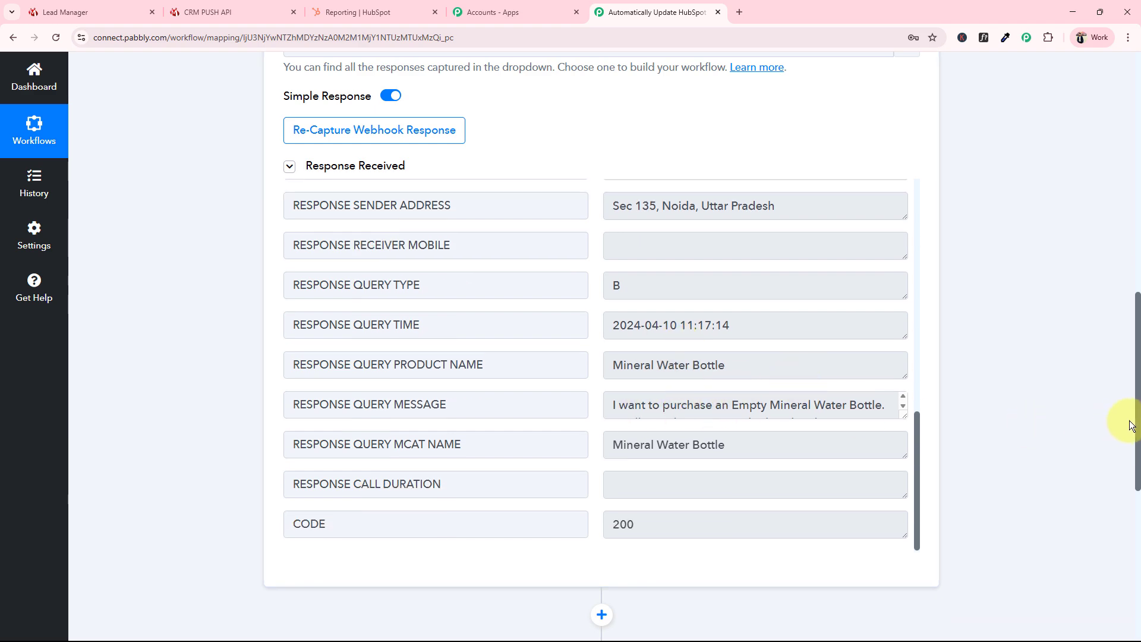
pyautogui.moveTo(1131, 426); pyautogui.dragTo(1128, 161)
pyautogui.click(647, 265)
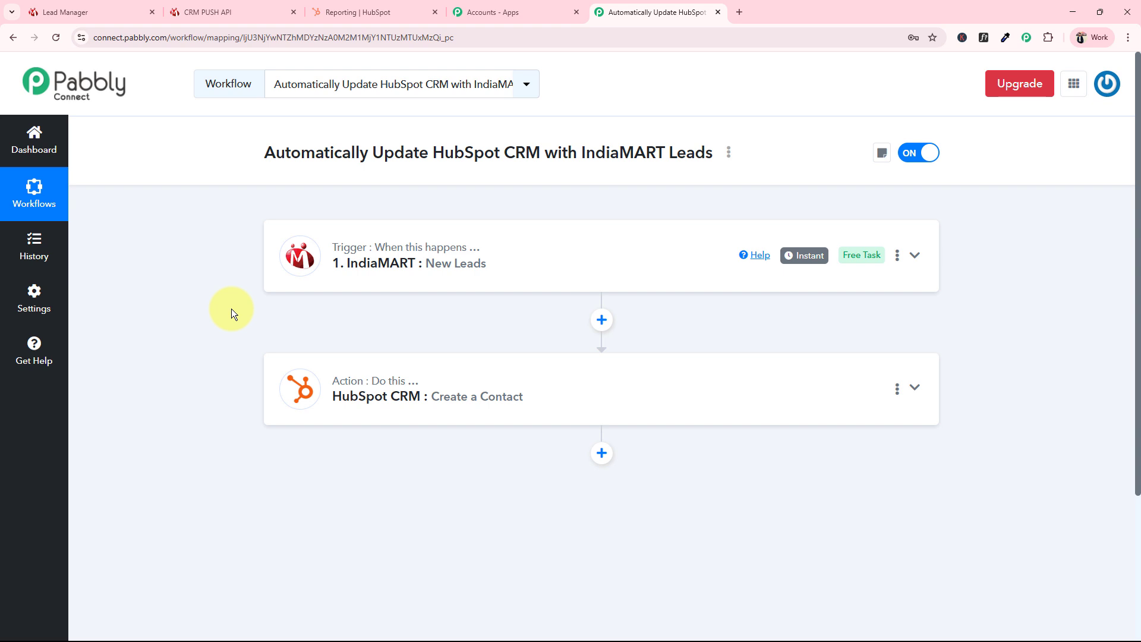
# Add a new HubSpot CRM connection to the Create a Contact action and authorize the chosen account
pyautogui.click(295, 367)
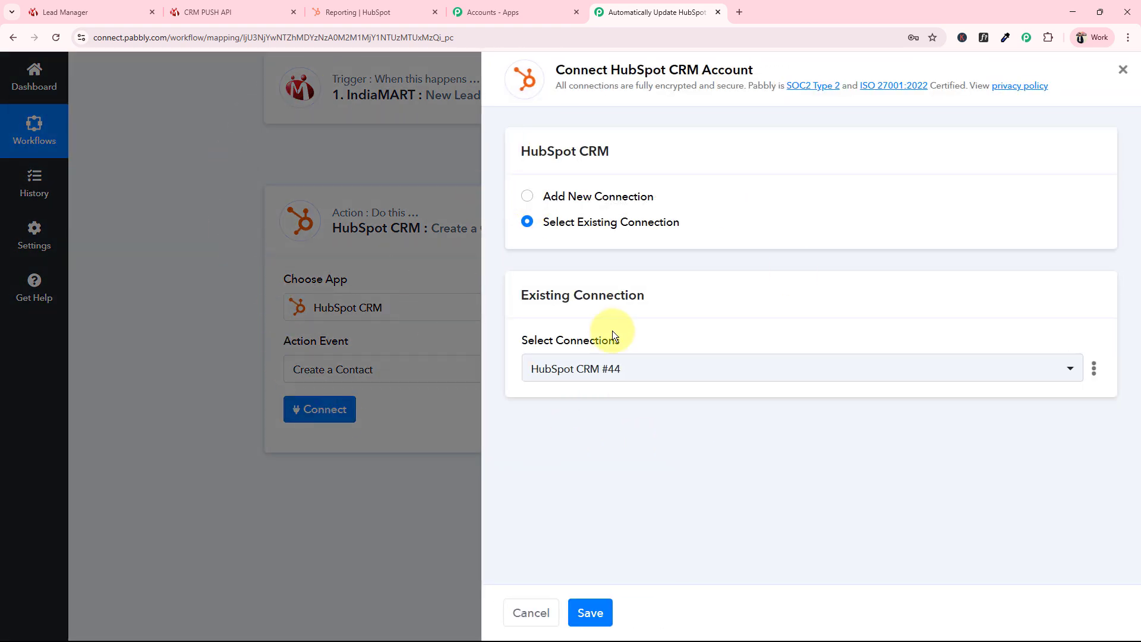
pyautogui.click(527, 198)
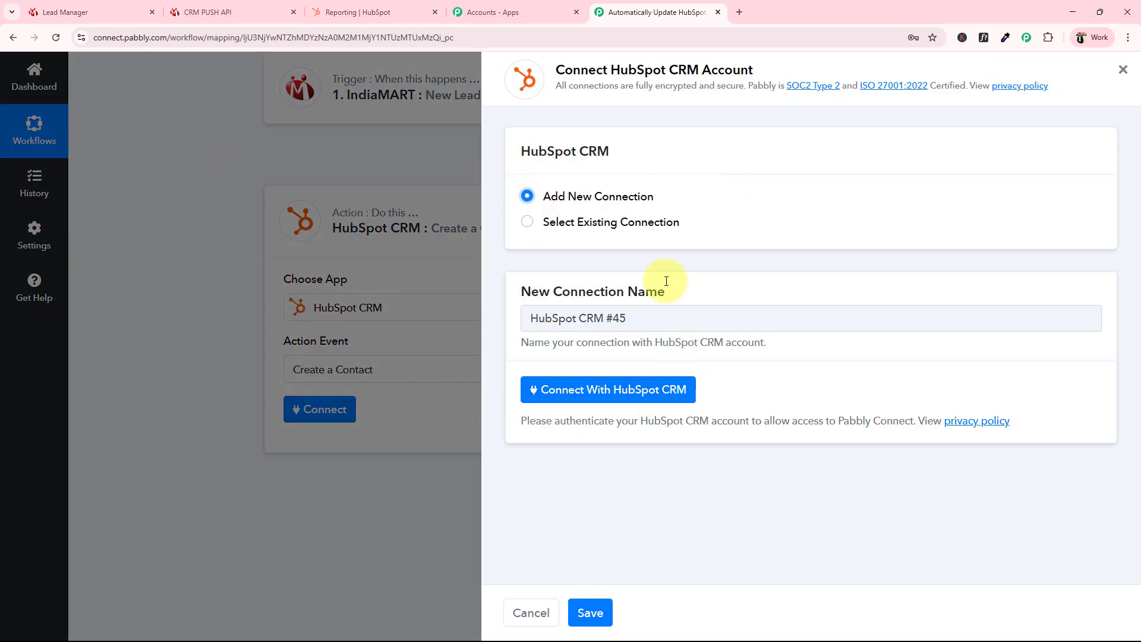
pyautogui.click(553, 391)
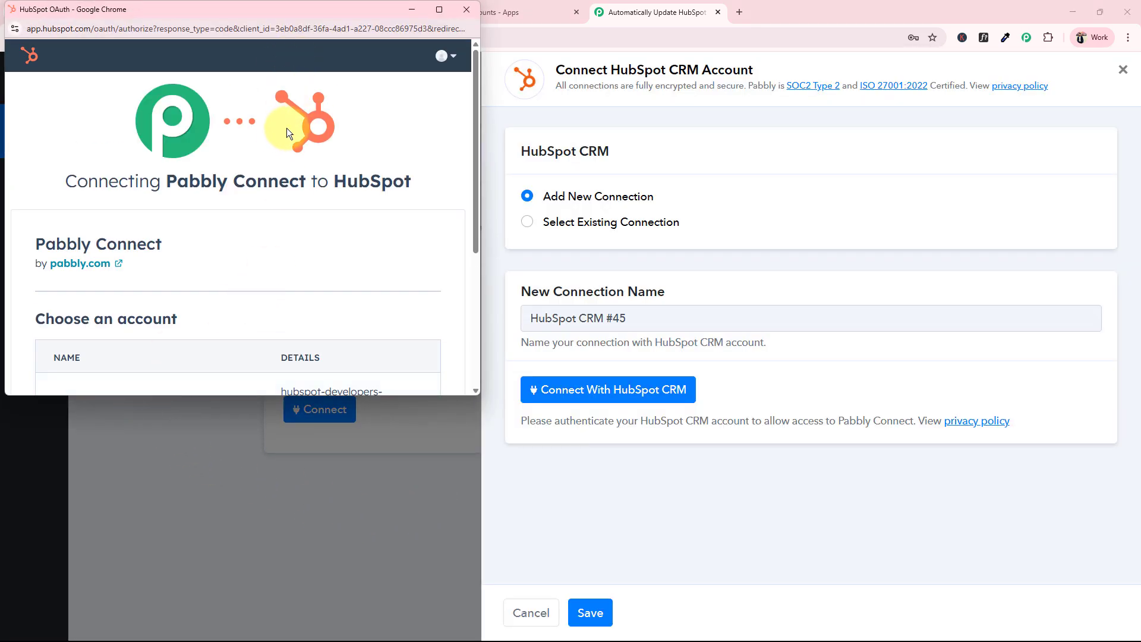
pyautogui.scroll(-4, 287, 127)
pyautogui.click(60, 241)
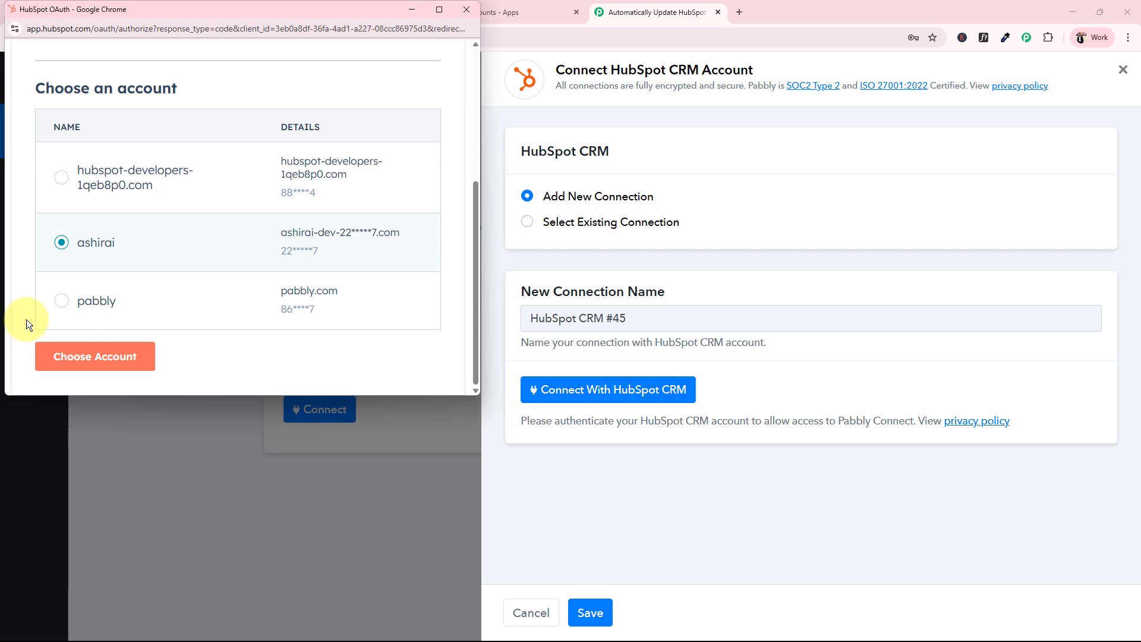
pyautogui.click(94, 356)
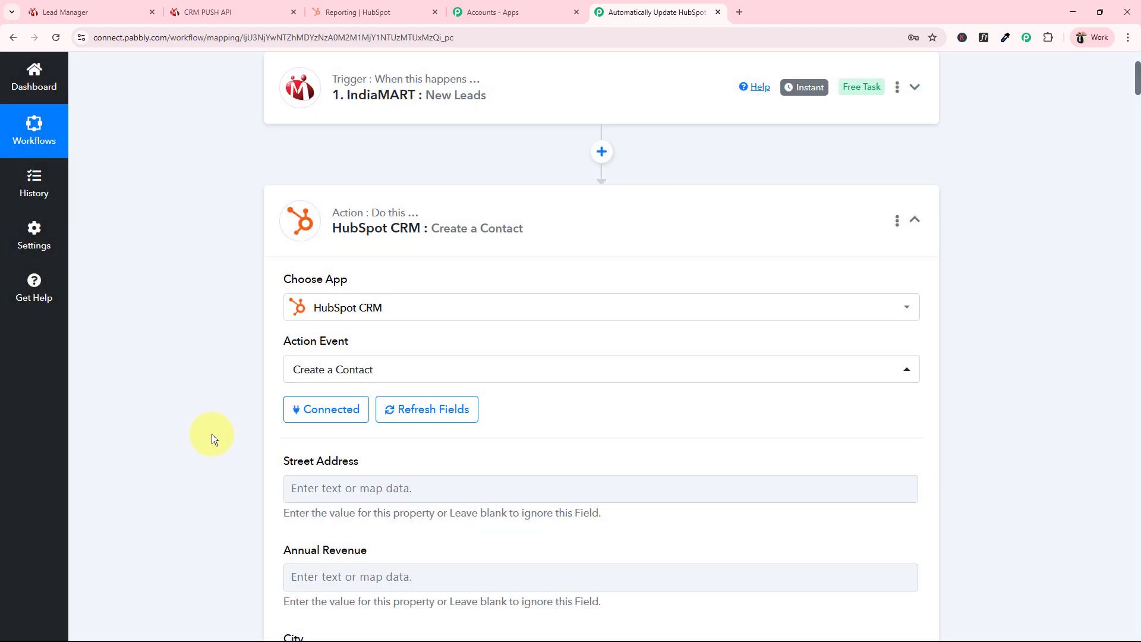
# Browse the HubSpot contact fields and open Street Address to insert previous-step IndiaMART data
pyautogui.scroll(-4, 212, 434)
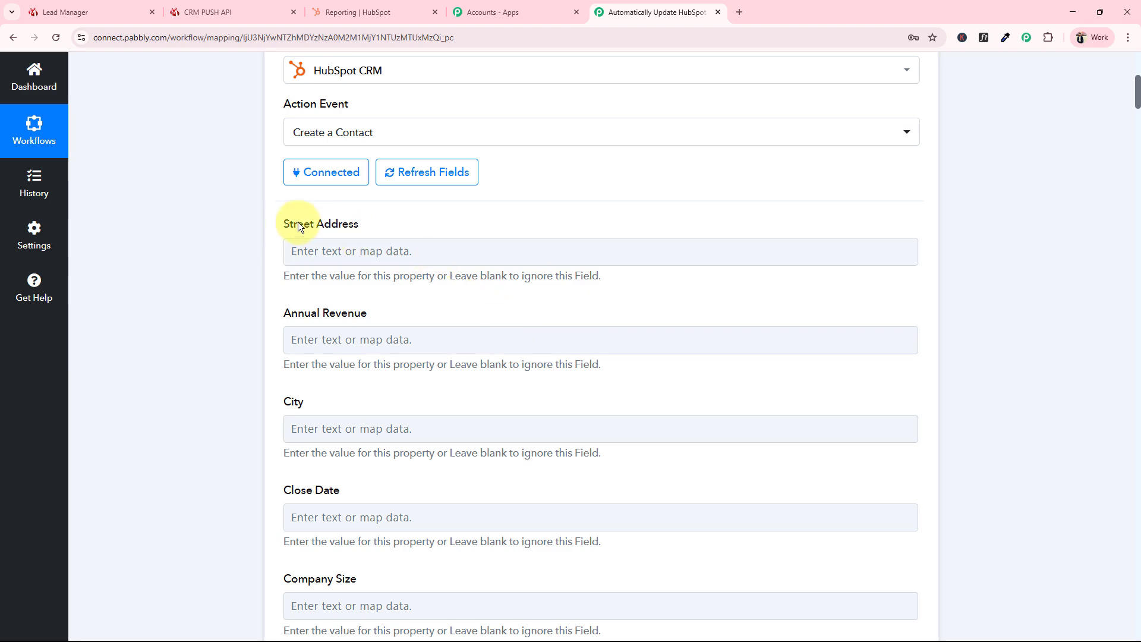
pyautogui.click(197, 307)
pyautogui.scroll(-7, 204, 325)
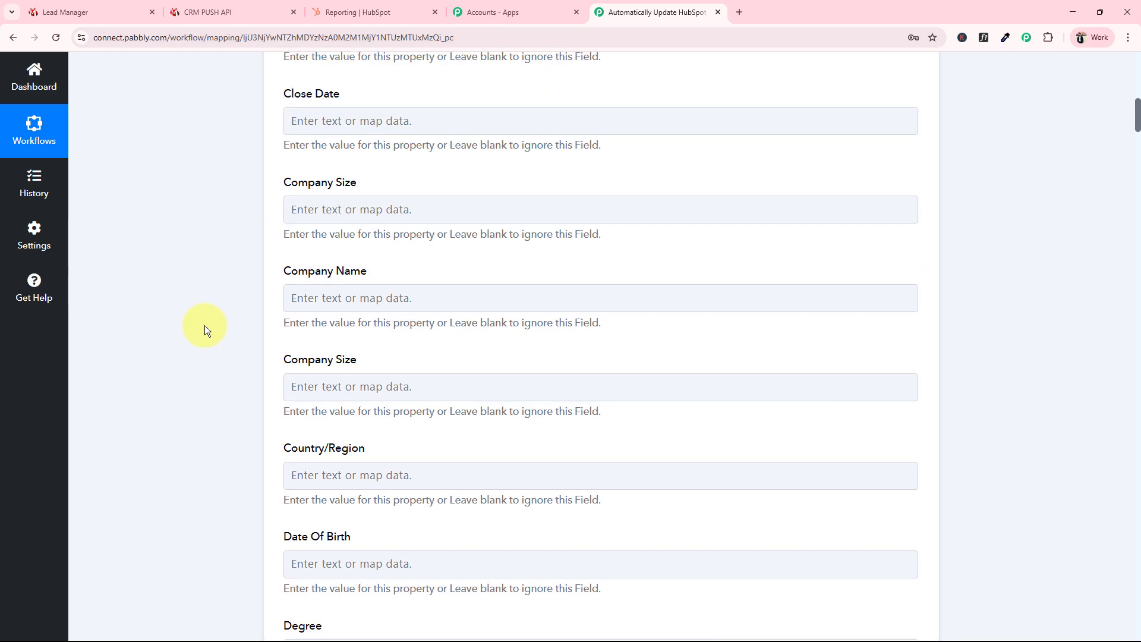
pyautogui.scroll(6, 204, 326)
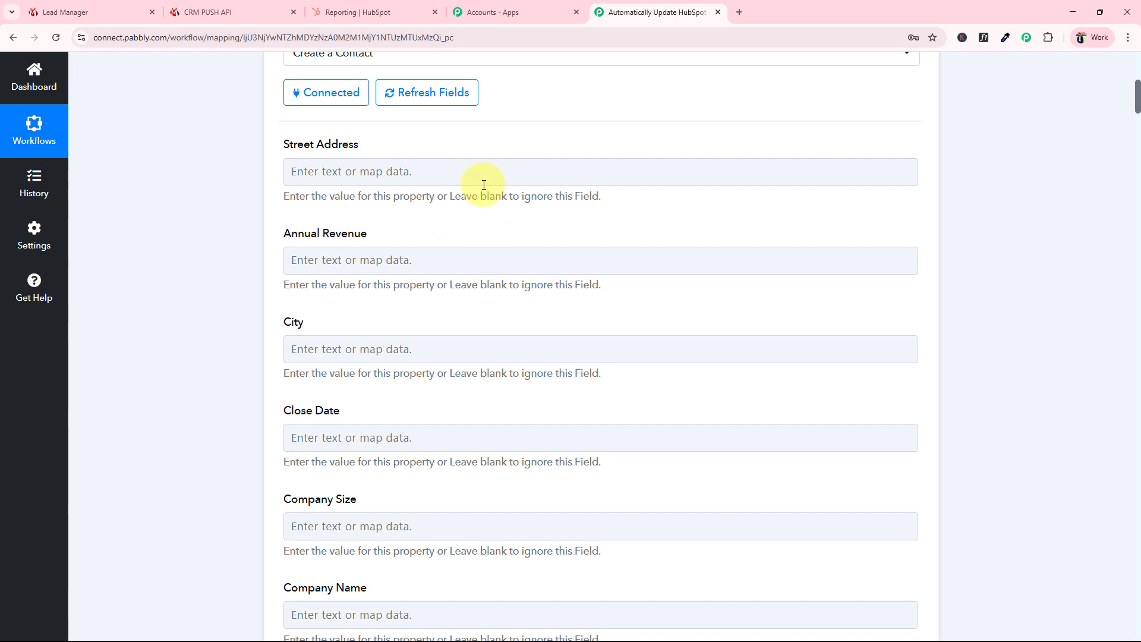
pyautogui.scroll(3, 289, 267)
pyautogui.scroll(-5, 198, 429)
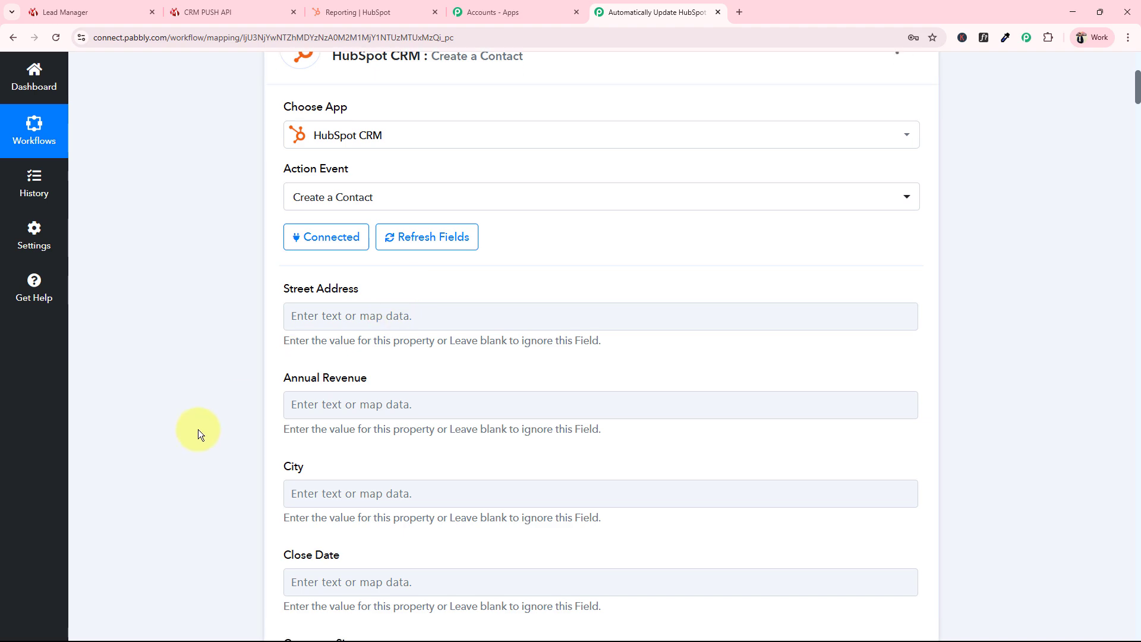
pyautogui.scroll(8, 203, 429)
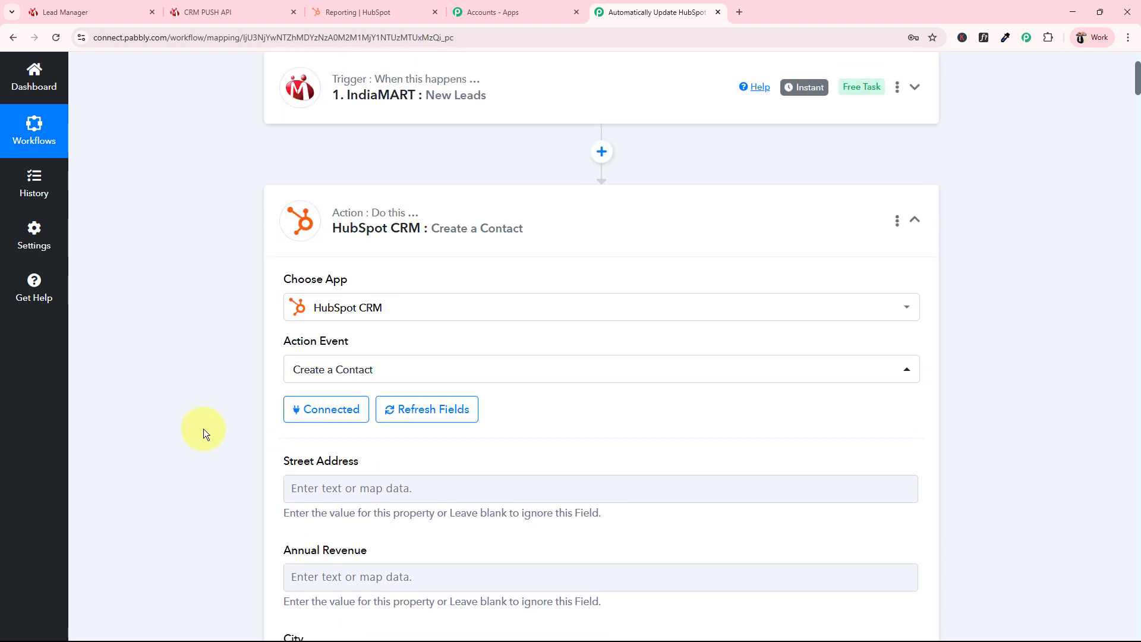
pyautogui.scroll(-2, 205, 429)
pyautogui.scroll(-3, 209, 437)
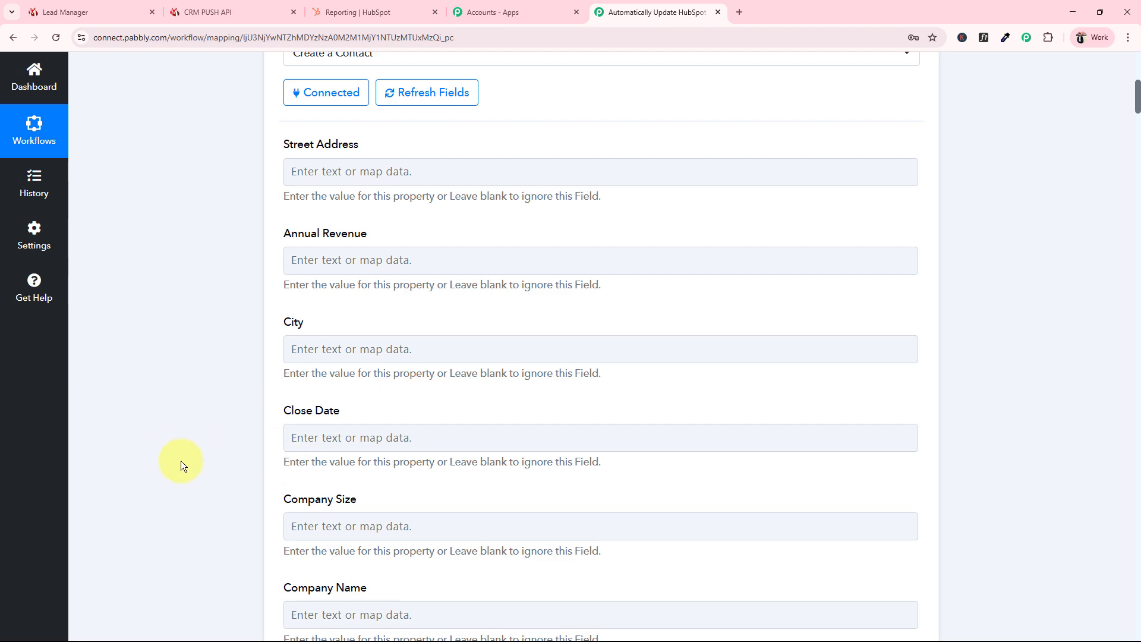
pyautogui.scroll(9, 181, 461)
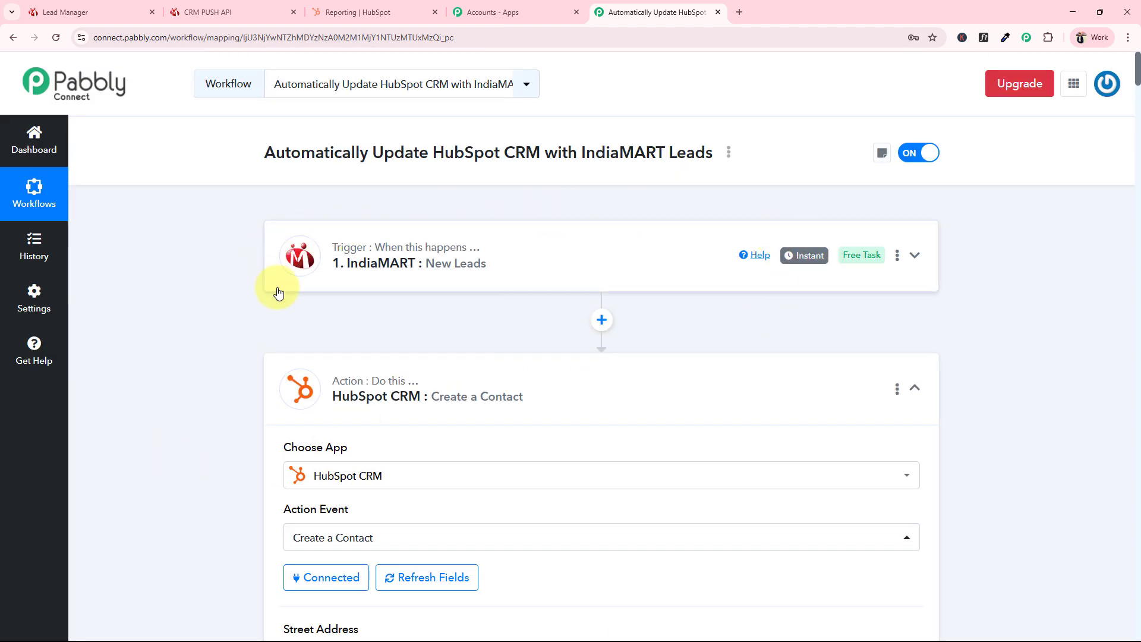
pyautogui.scroll(-8, 220, 330)
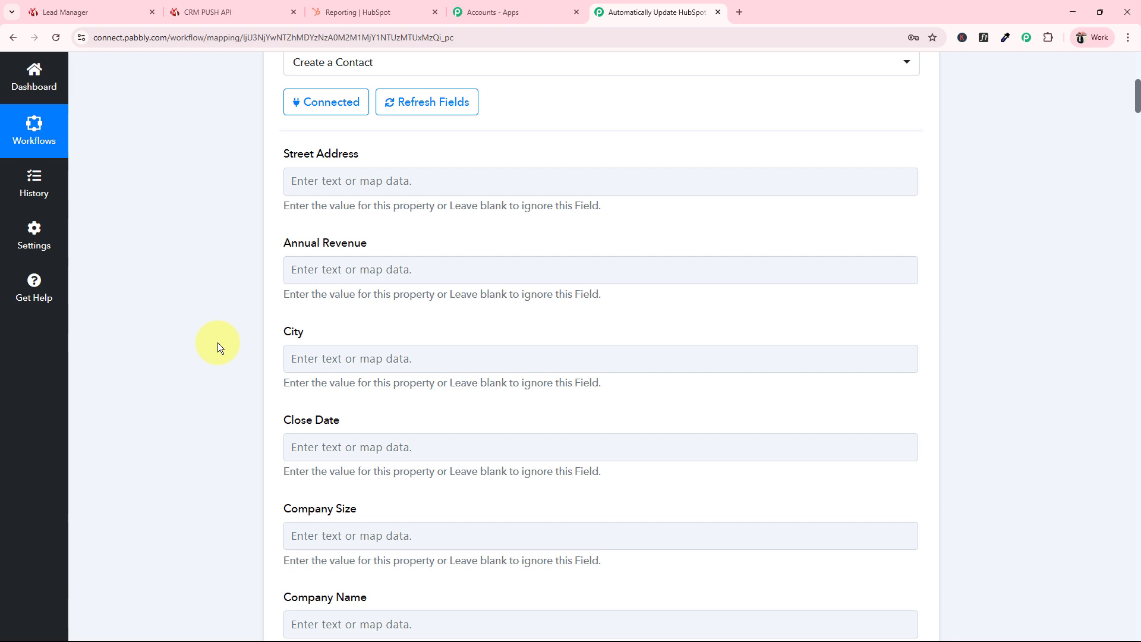
pyautogui.click(315, 184)
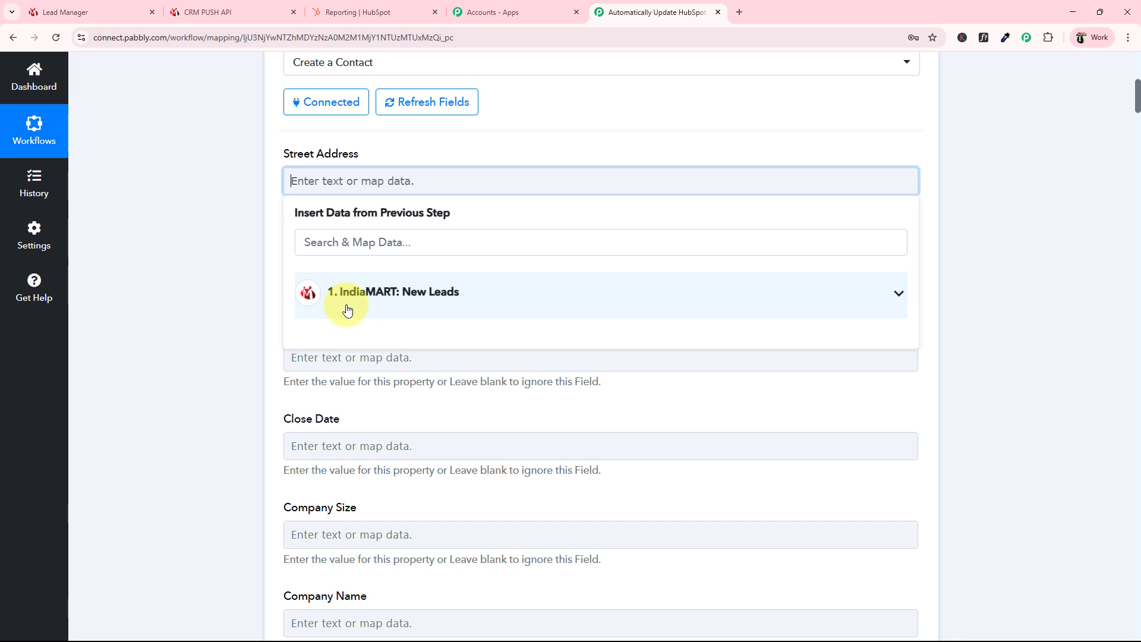
# Map the IndiaMART lead's sender address into Street Address
pyautogui.click(898, 294)
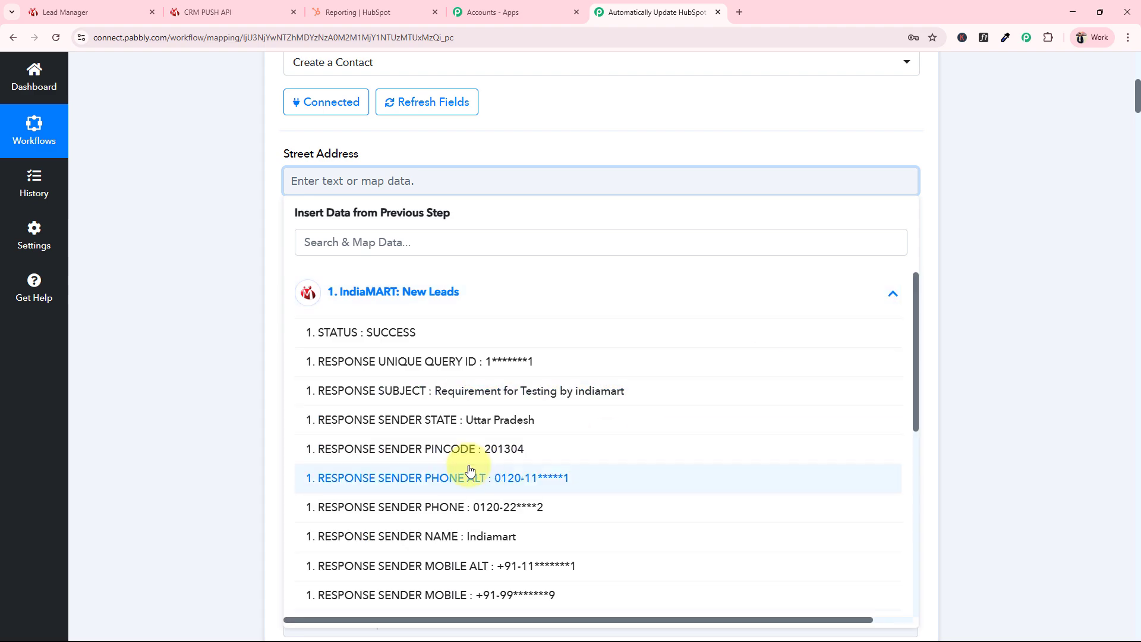
pyautogui.scroll(-5, 476, 493)
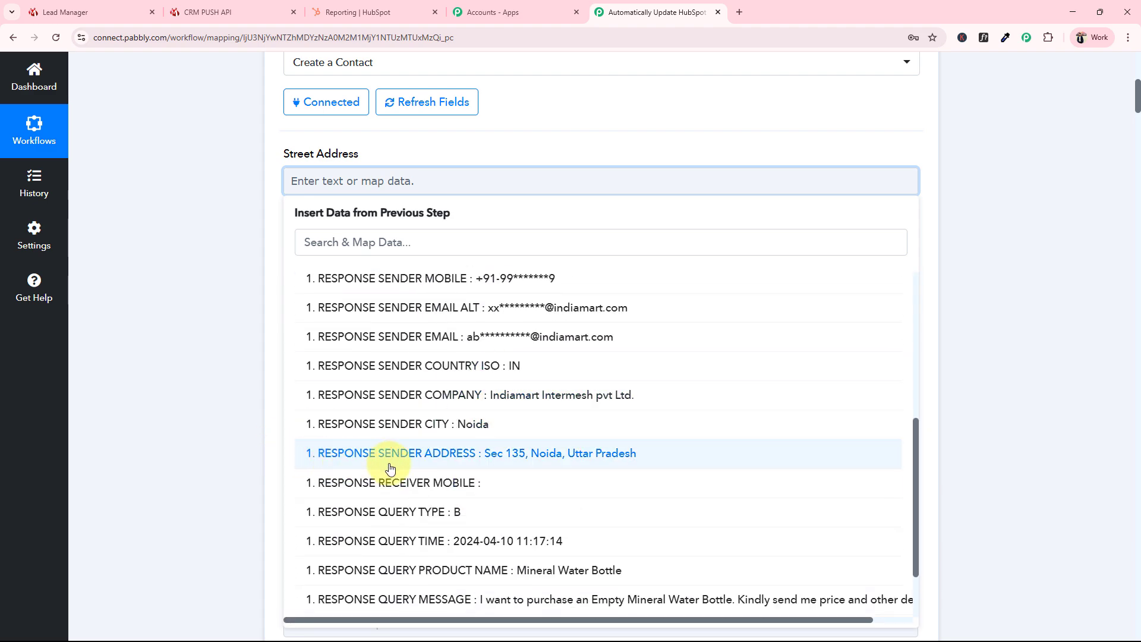
pyautogui.click(461, 454)
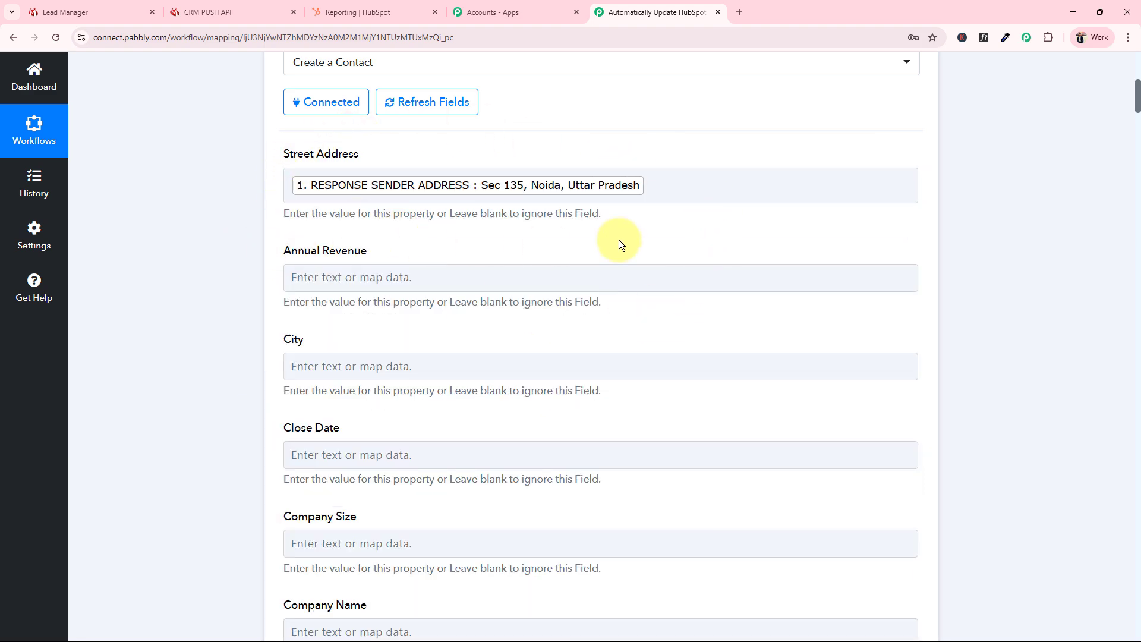
pyautogui.scroll(-3, 184, 338)
# Map RESPONSE SENDER CITY (Noida) into the City field
pyautogui.click(309, 208)
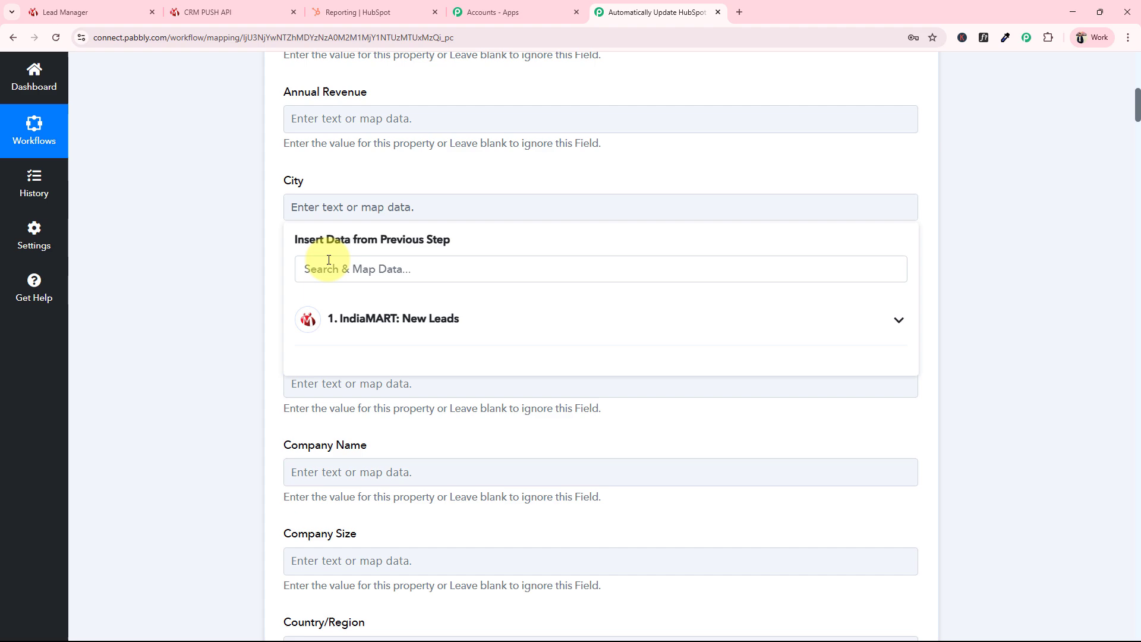
pyautogui.click(336, 318)
pyautogui.scroll(-5, 387, 467)
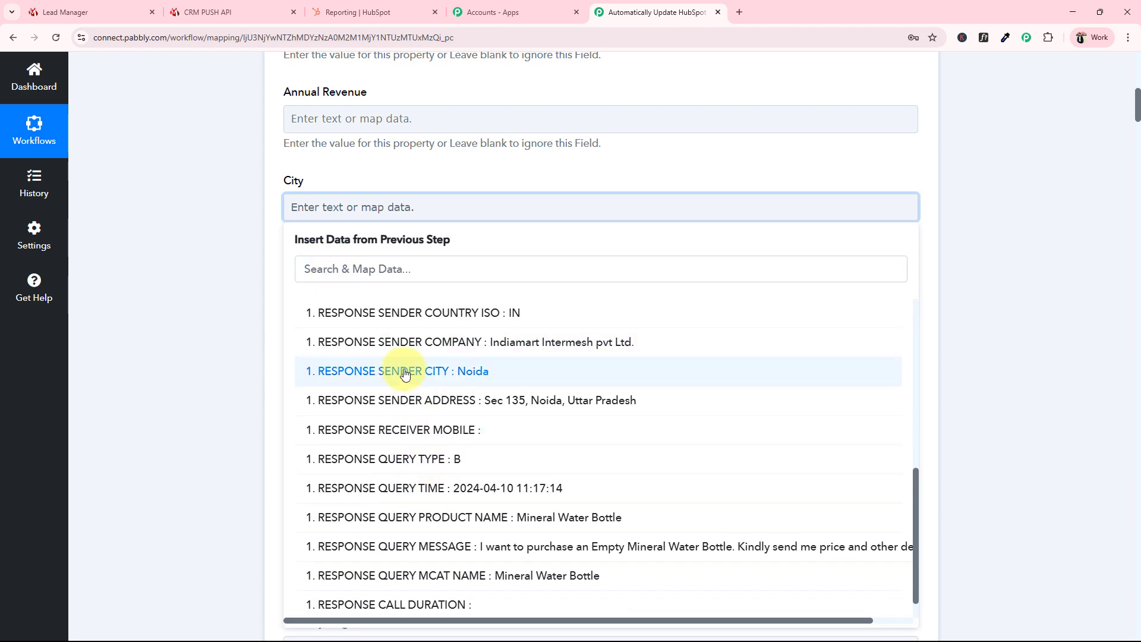
pyautogui.click(349, 371)
pyautogui.scroll(-5, 240, 398)
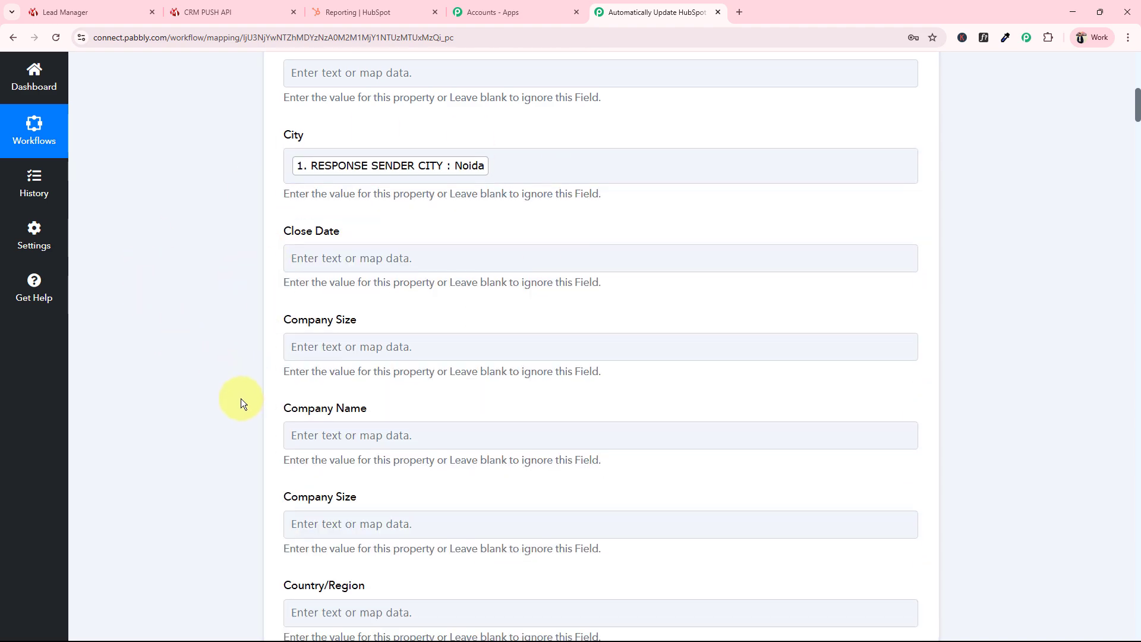
pyautogui.scroll(-3, 175, 392)
pyautogui.scroll(-6, 217, 377)
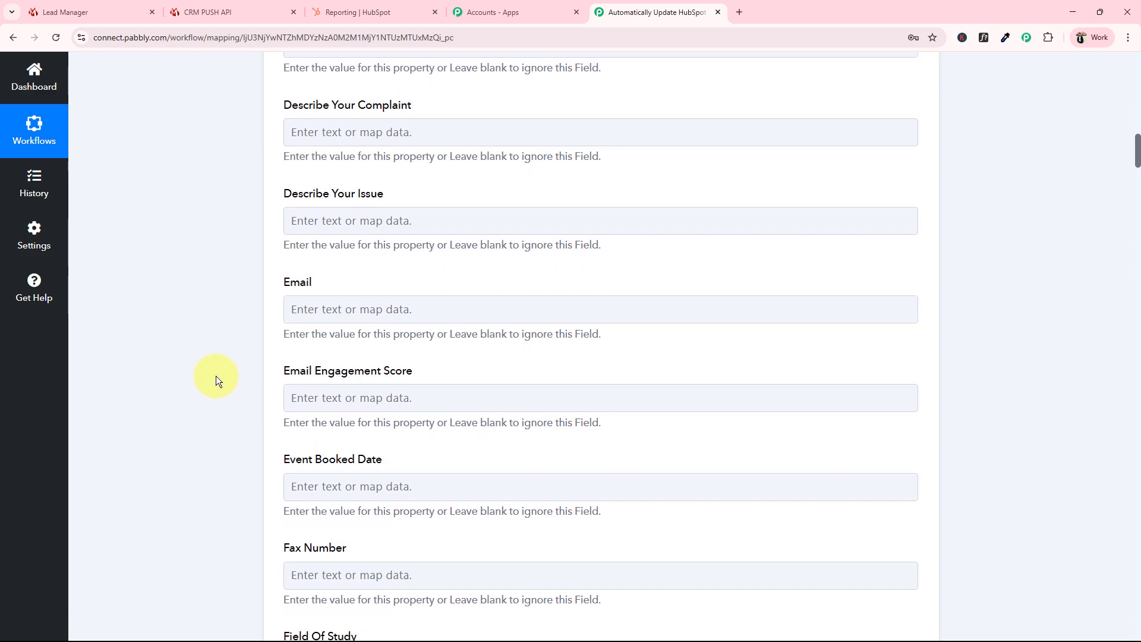
# Map RESPONSE SENDER EMAIL into the Email field
pyautogui.click(296, 150)
pyautogui.click(333, 259)
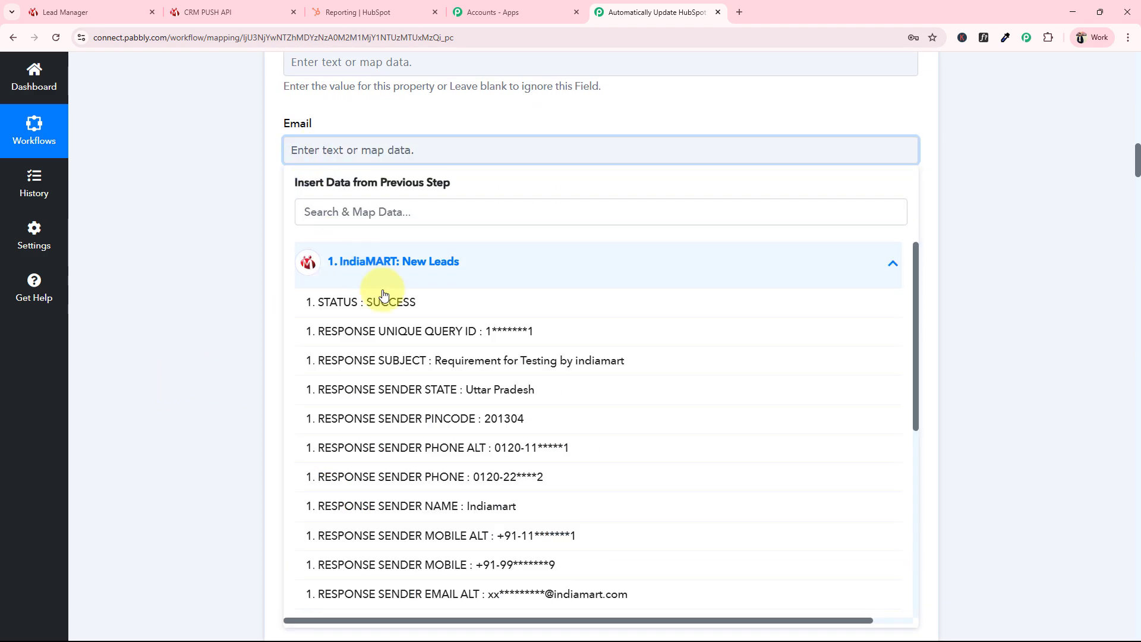
pyautogui.scroll(-3, 369, 466)
pyautogui.click(369, 466)
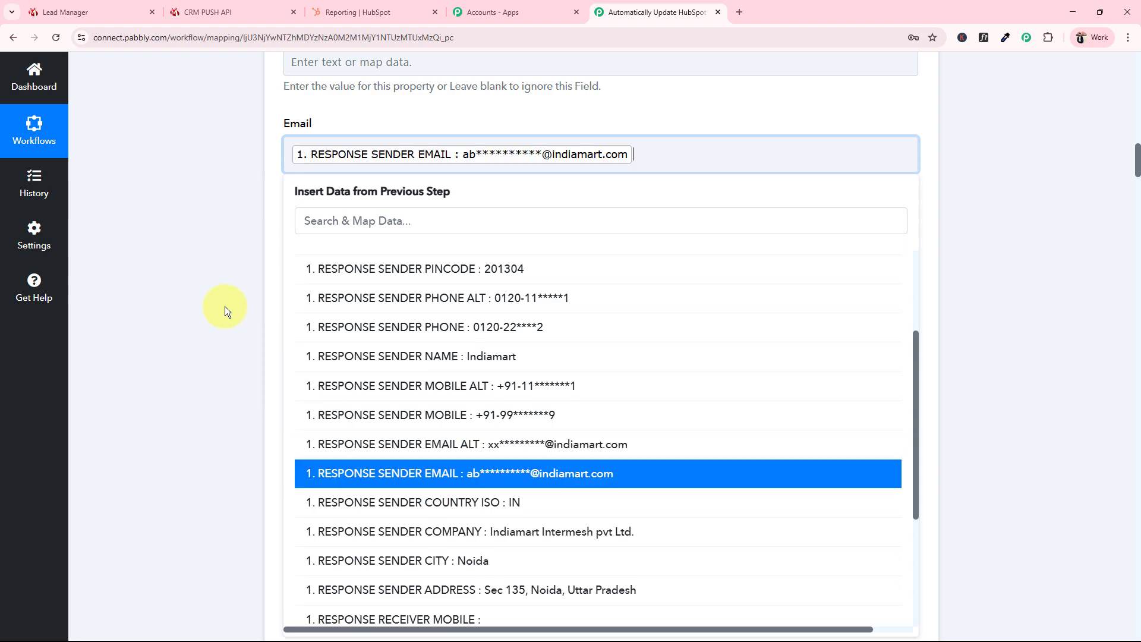
pyautogui.click(224, 305)
pyautogui.scroll(-5, 188, 311)
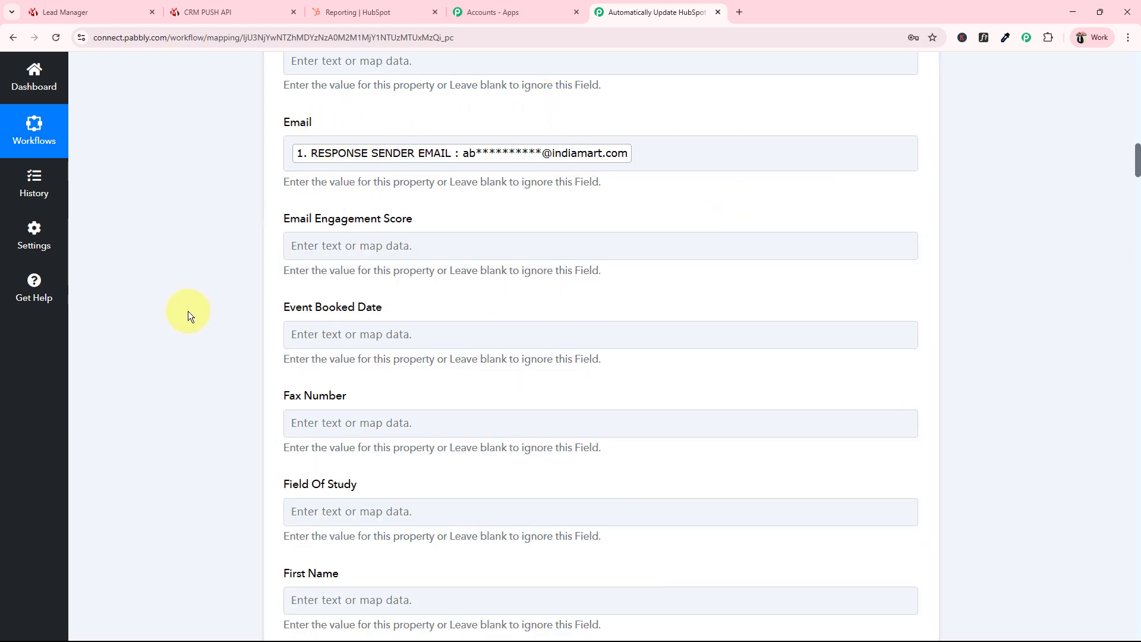
pyautogui.scroll(-4, 208, 341)
# Map RESPONSE SENDER NAME into the First Name field
pyautogui.click(326, 124)
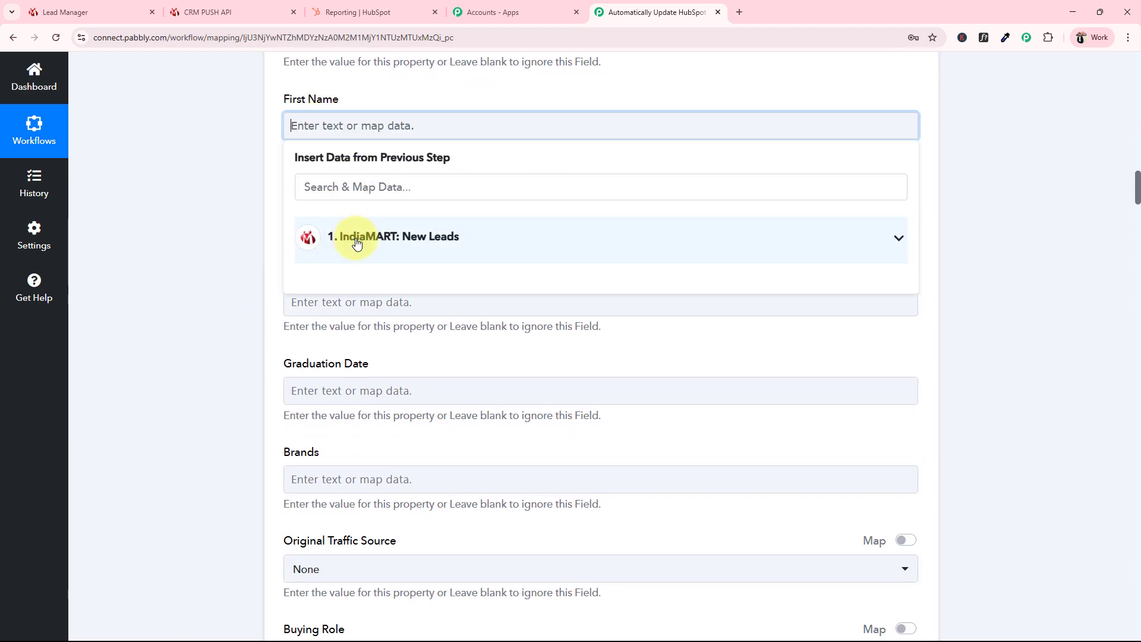
pyautogui.click(338, 237)
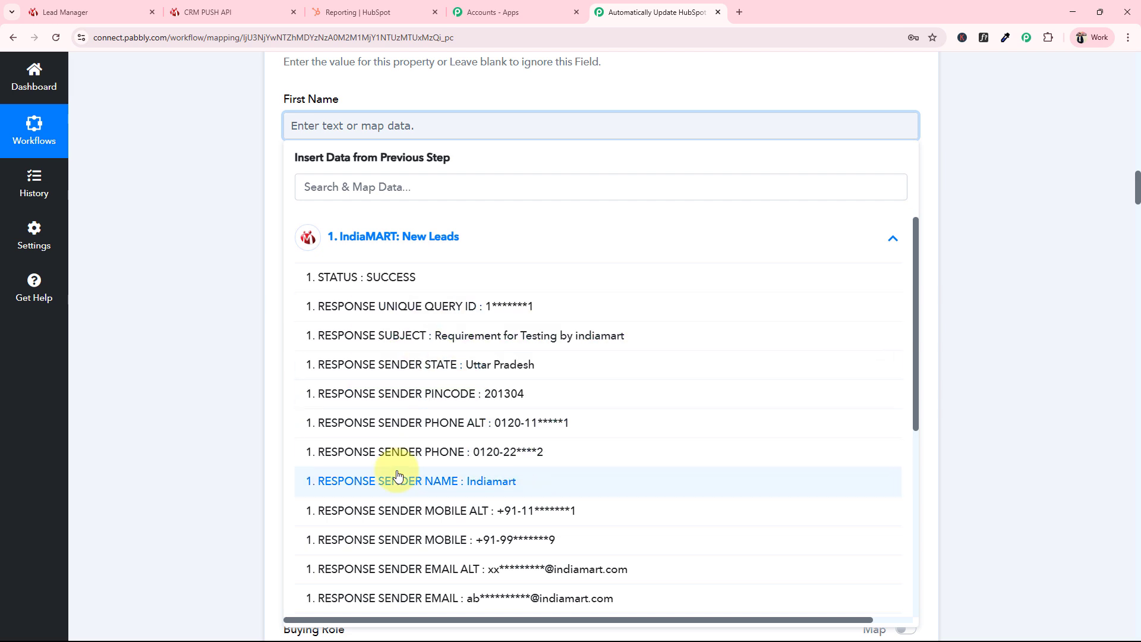
pyautogui.click(488, 489)
pyautogui.click(217, 258)
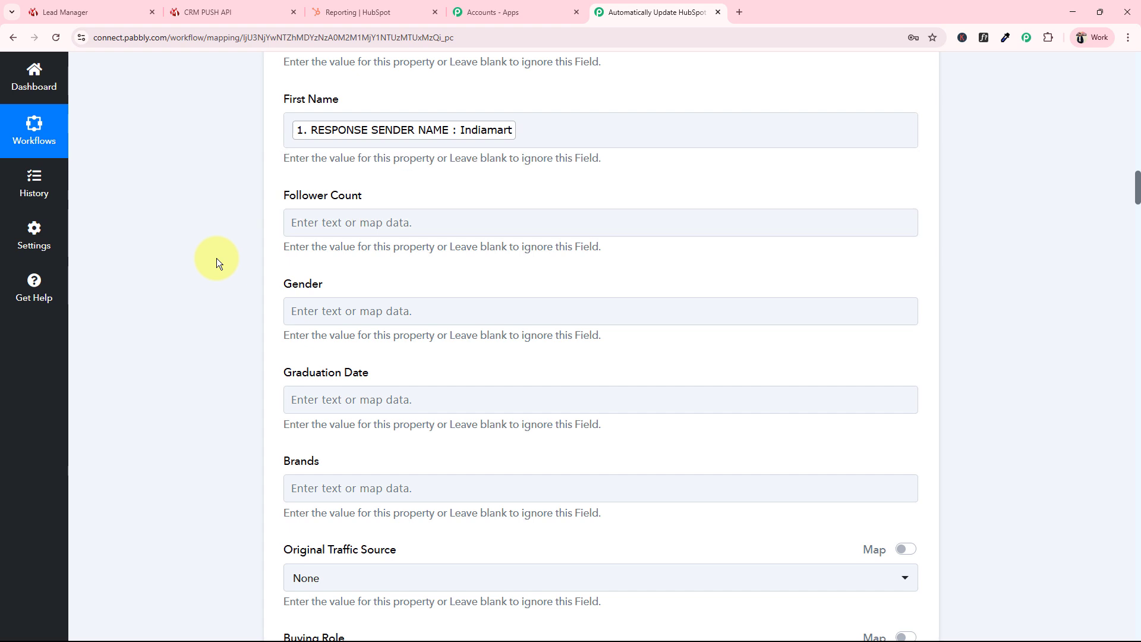
pyautogui.scroll(-3, 226, 265)
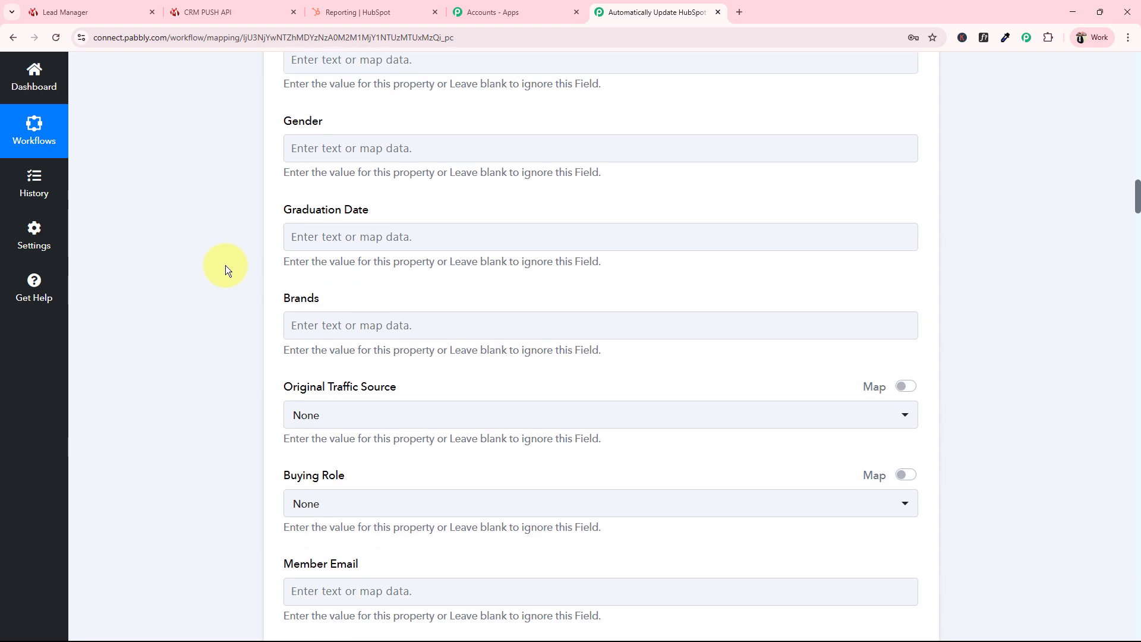
pyautogui.scroll(-12, 226, 265)
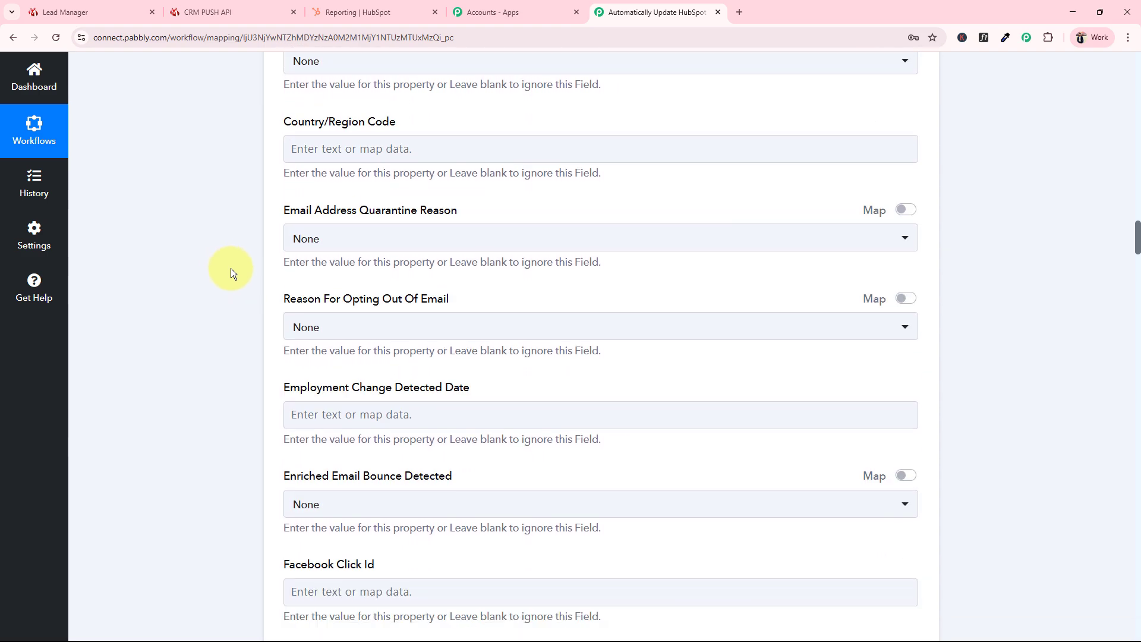
pyautogui.scroll(-1, 270, 265)
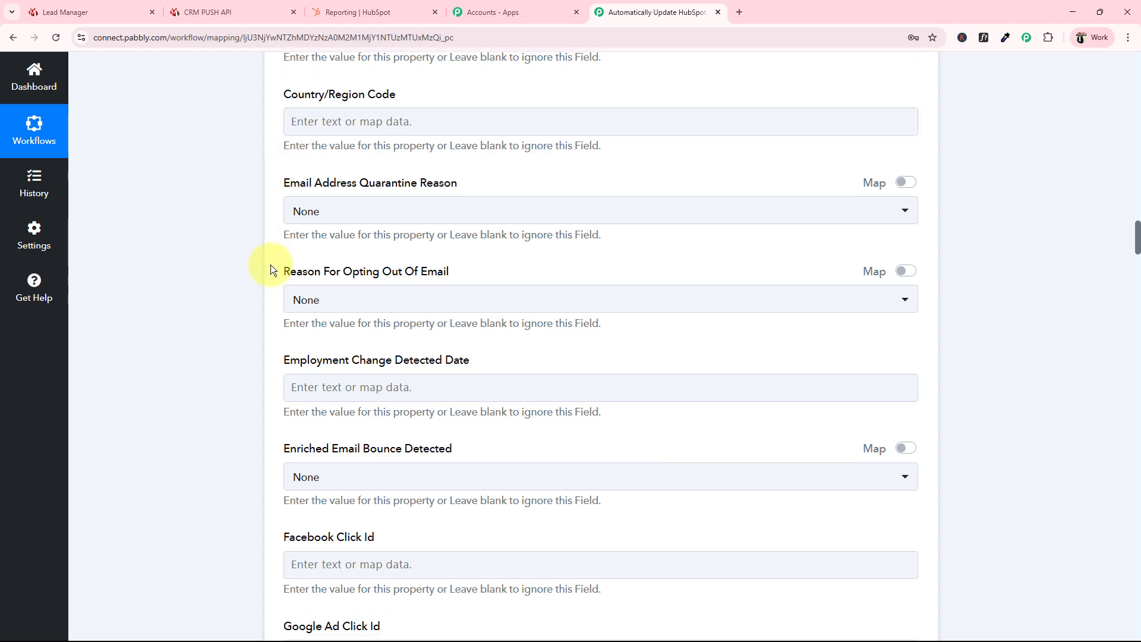
pyautogui.scroll(-16, 270, 265)
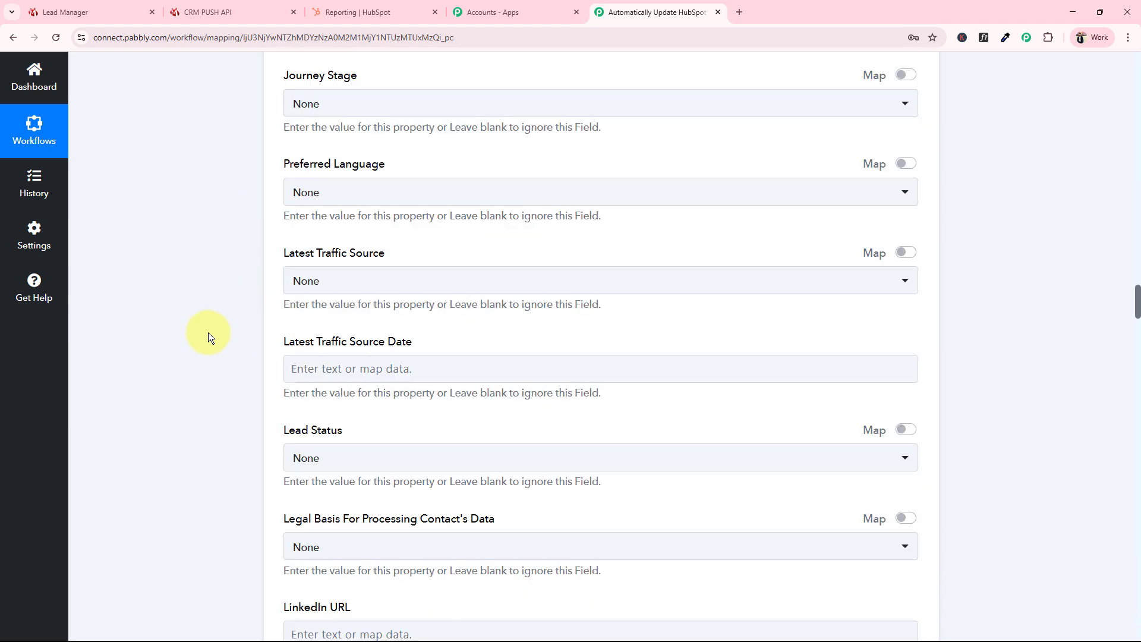
pyautogui.scroll(-9, 209, 337)
pyautogui.scroll(-4, 212, 339)
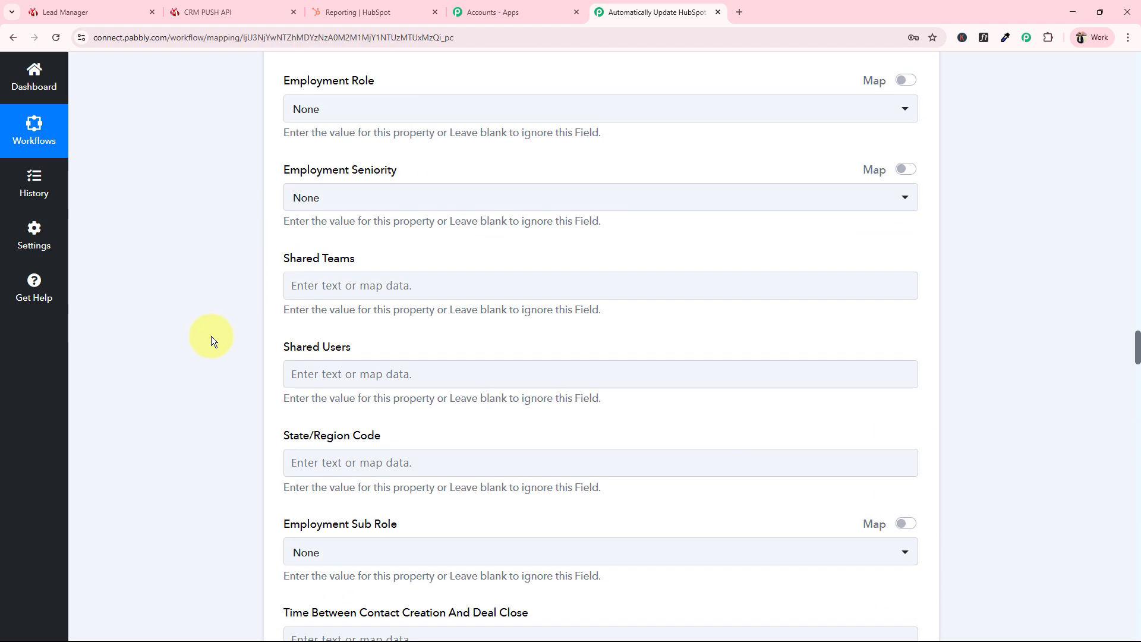
pyautogui.scroll(-17, 212, 336)
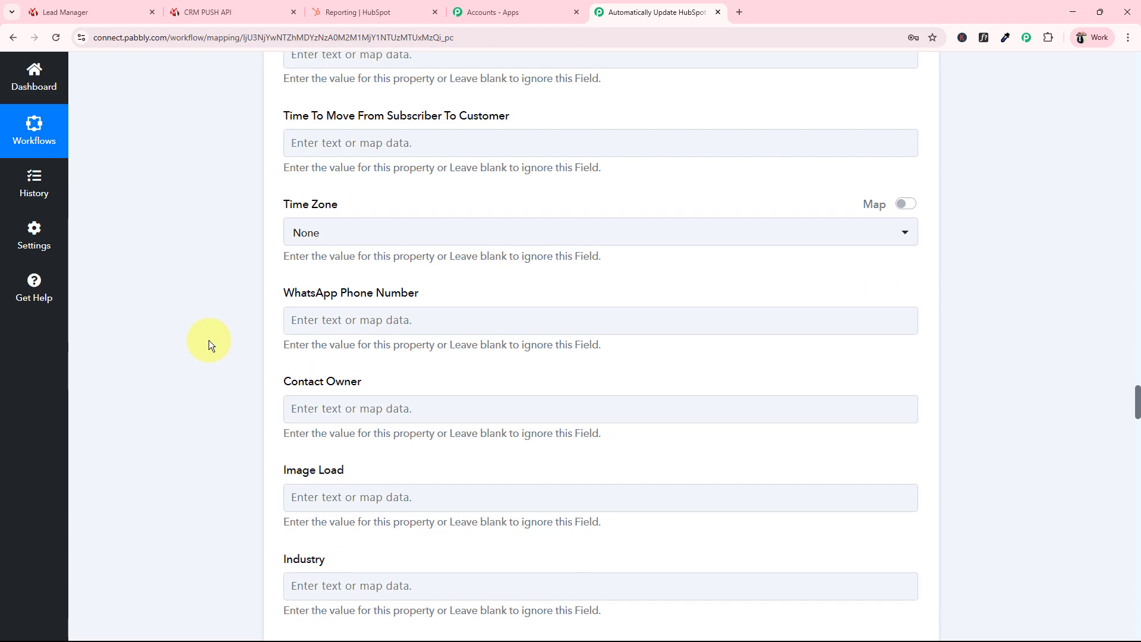
pyautogui.scroll(-13, 208, 341)
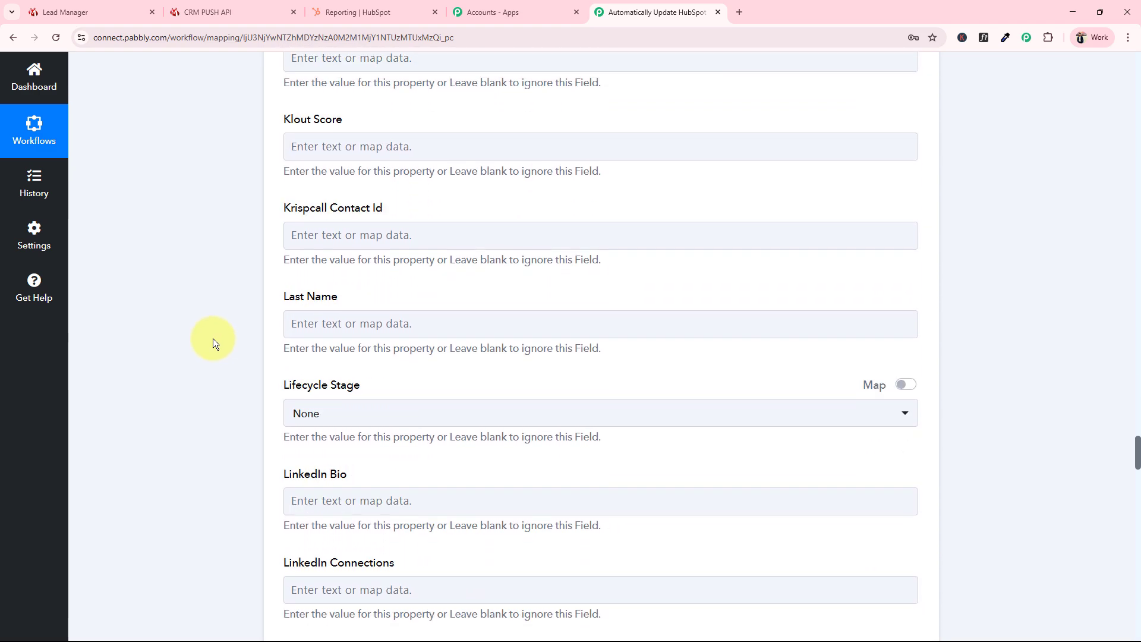
pyautogui.click(299, 326)
pyautogui.click(333, 433)
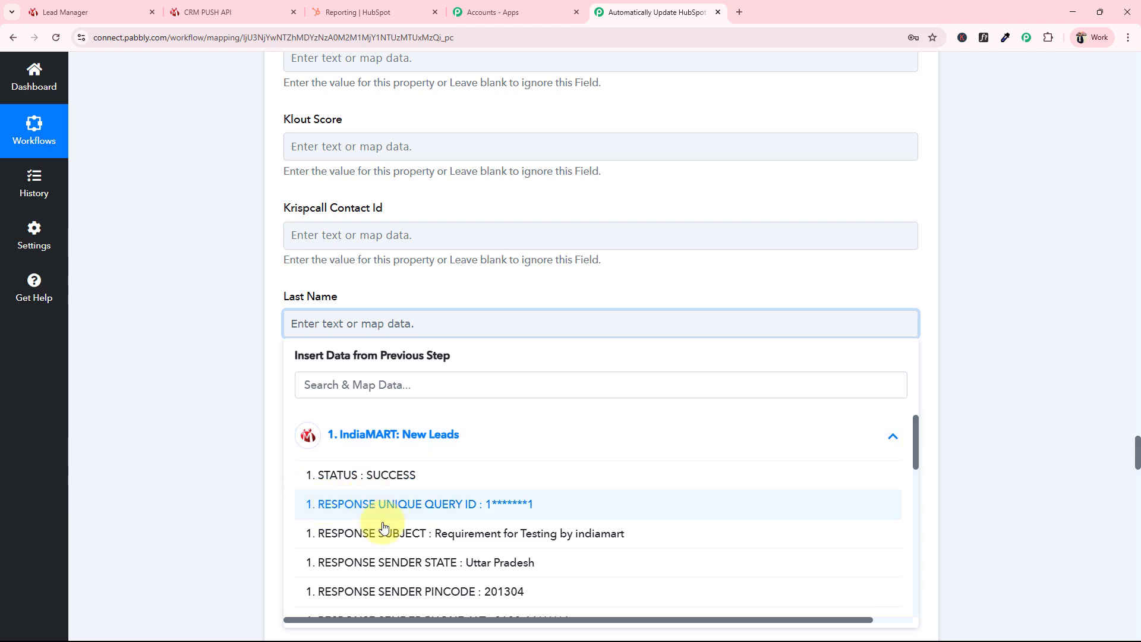
pyautogui.scroll(-2, 380, 532)
pyautogui.scroll(-3, 469, 521)
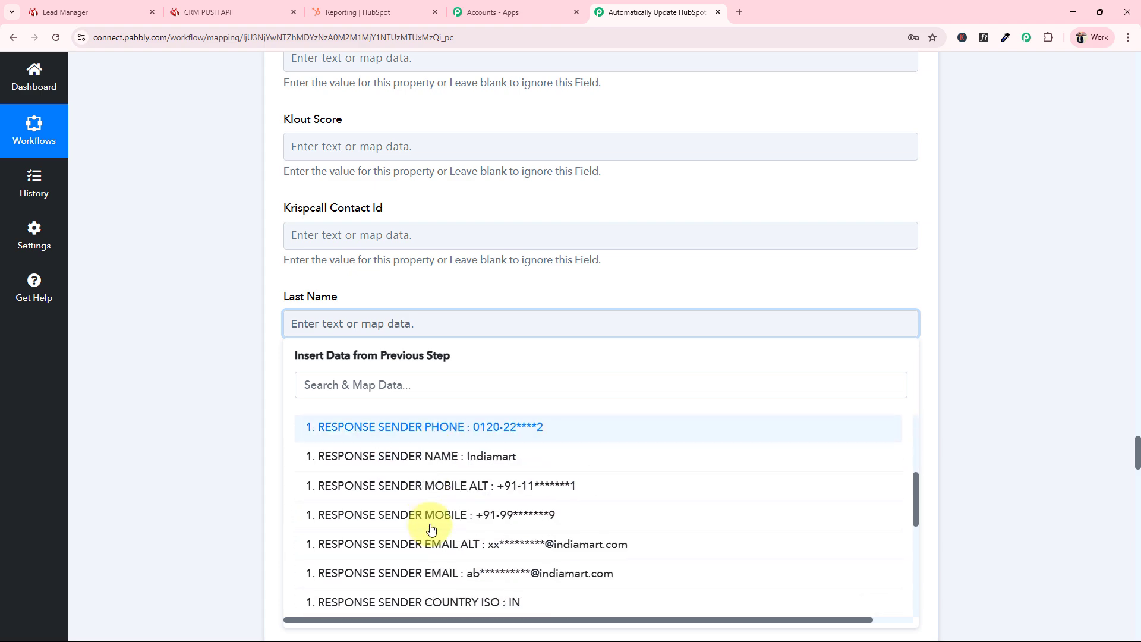
pyautogui.click(437, 453)
pyautogui.click(181, 377)
pyautogui.scroll(-6, 181, 375)
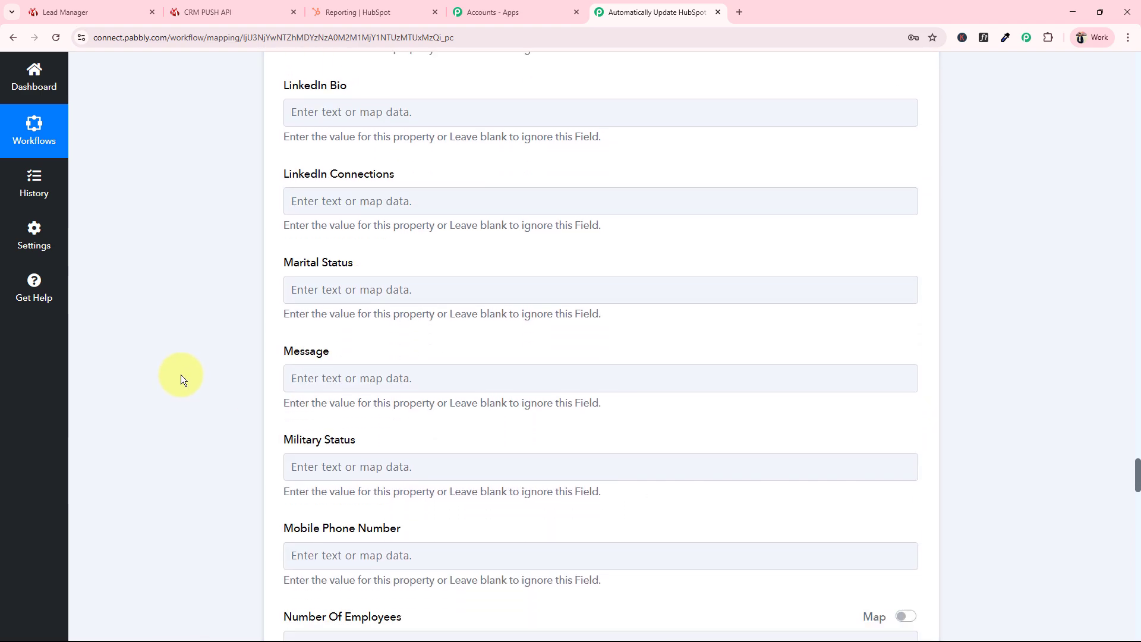
pyautogui.scroll(-2, 195, 367)
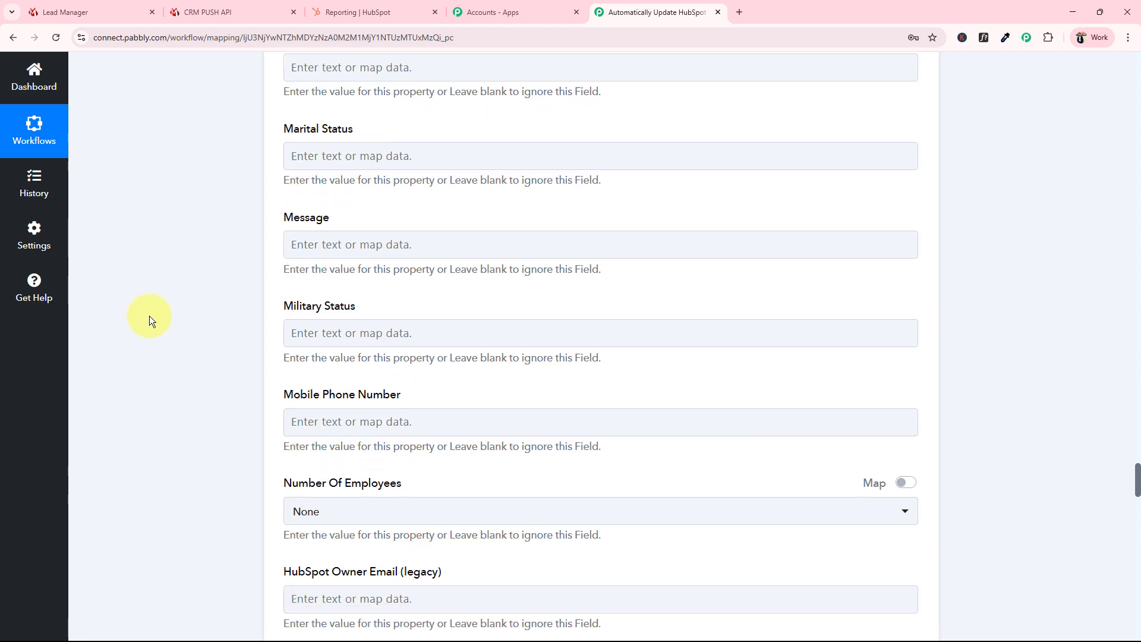
pyautogui.scroll(-2, 149, 316)
pyautogui.click(326, 316)
pyautogui.click(370, 427)
pyautogui.scroll(-3, 464, 568)
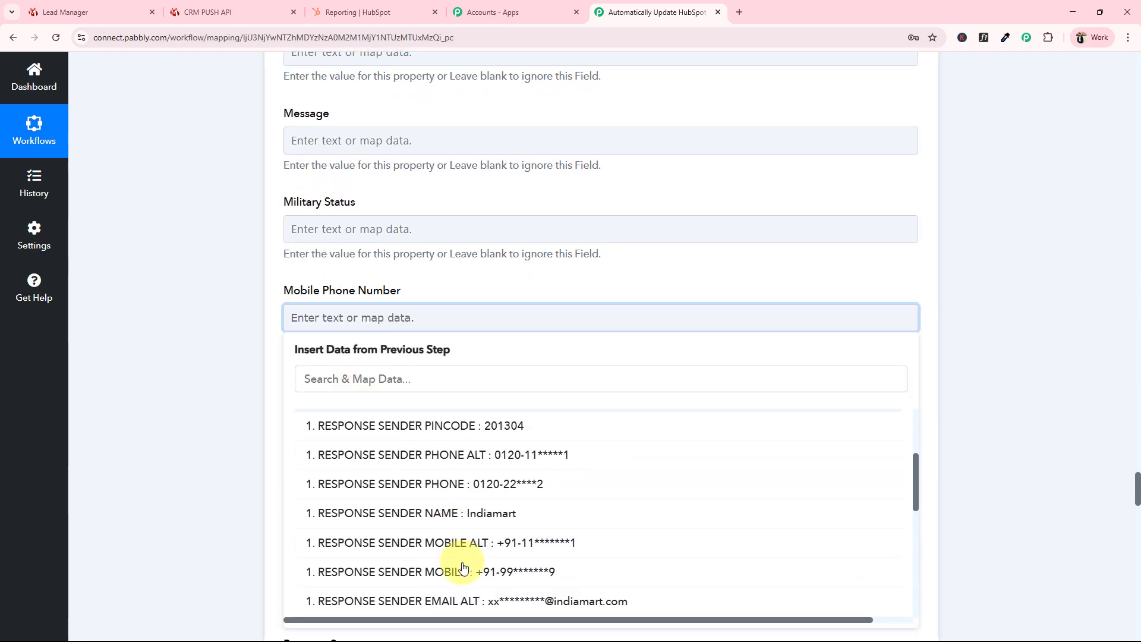
pyautogui.scroll(-3, 464, 568)
pyautogui.click(459, 423)
pyautogui.click(235, 356)
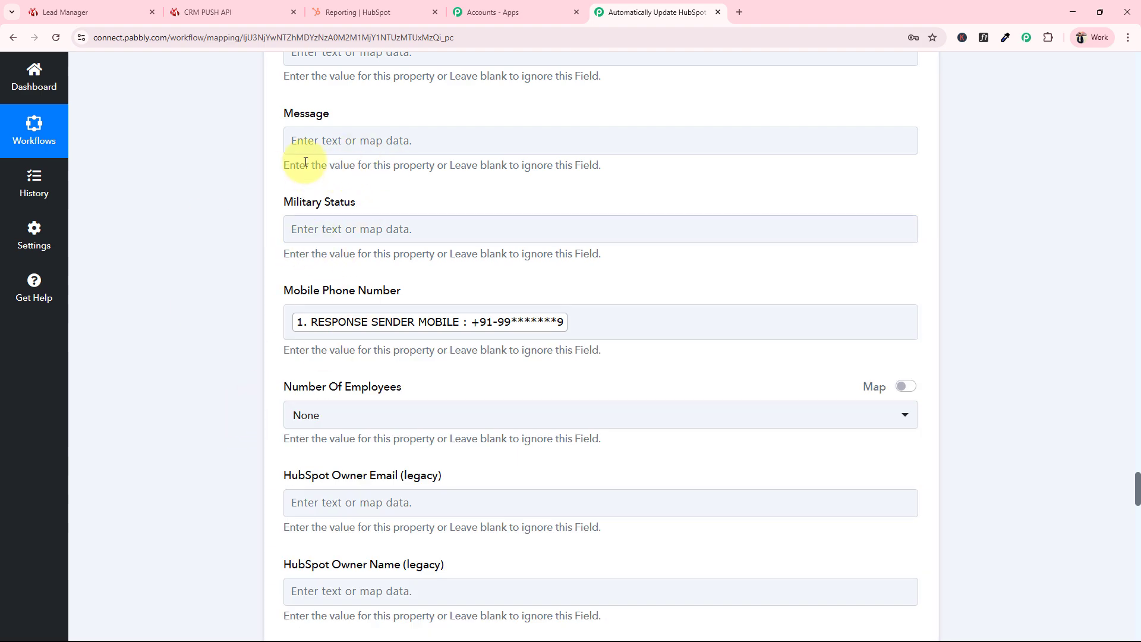
pyautogui.click(289, 136)
pyautogui.click(371, 282)
pyautogui.scroll(-5, 467, 438)
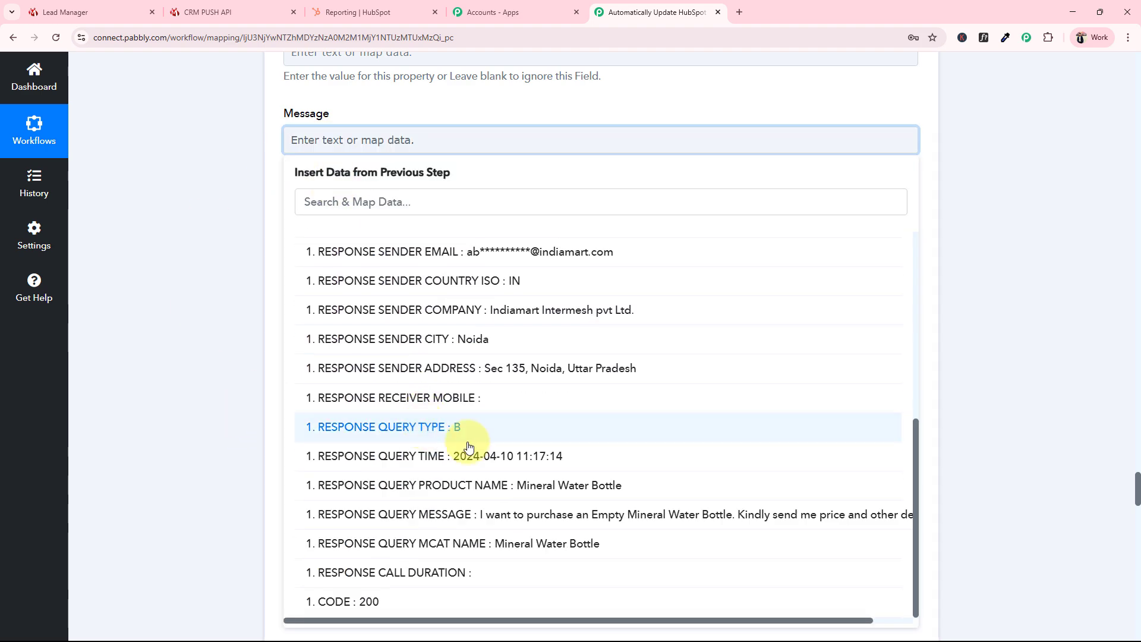
pyautogui.click(467, 515)
pyautogui.click(173, 288)
pyautogui.scroll(-9, 189, 281)
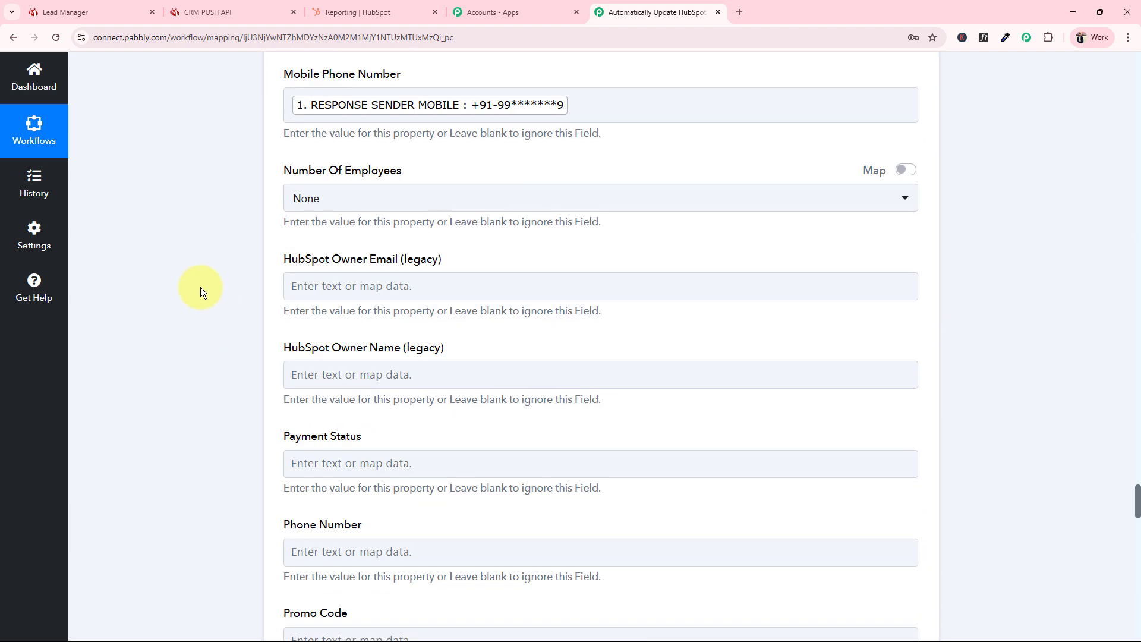
pyautogui.scroll(-11, 237, 325)
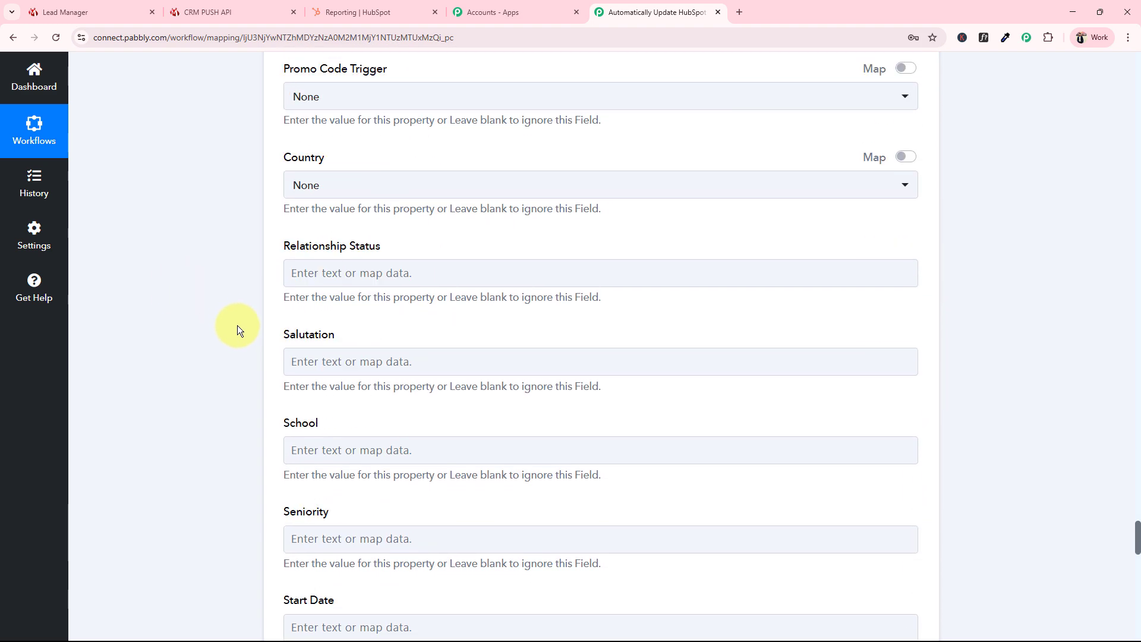
pyautogui.scroll(-12, 237, 325)
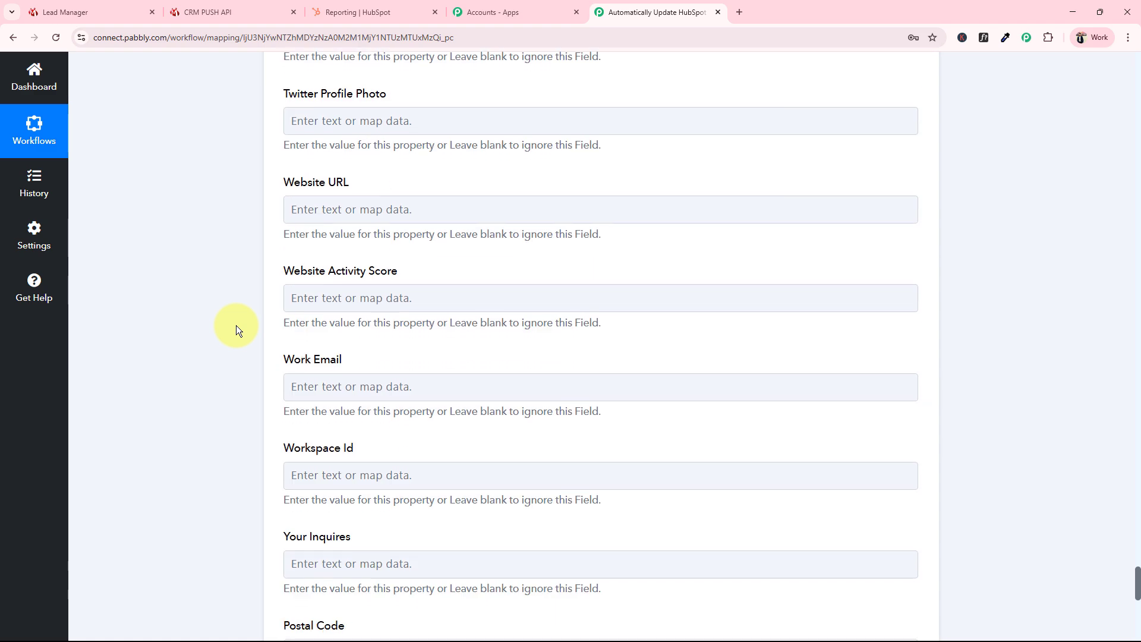
pyautogui.scroll(4, 265, 348)
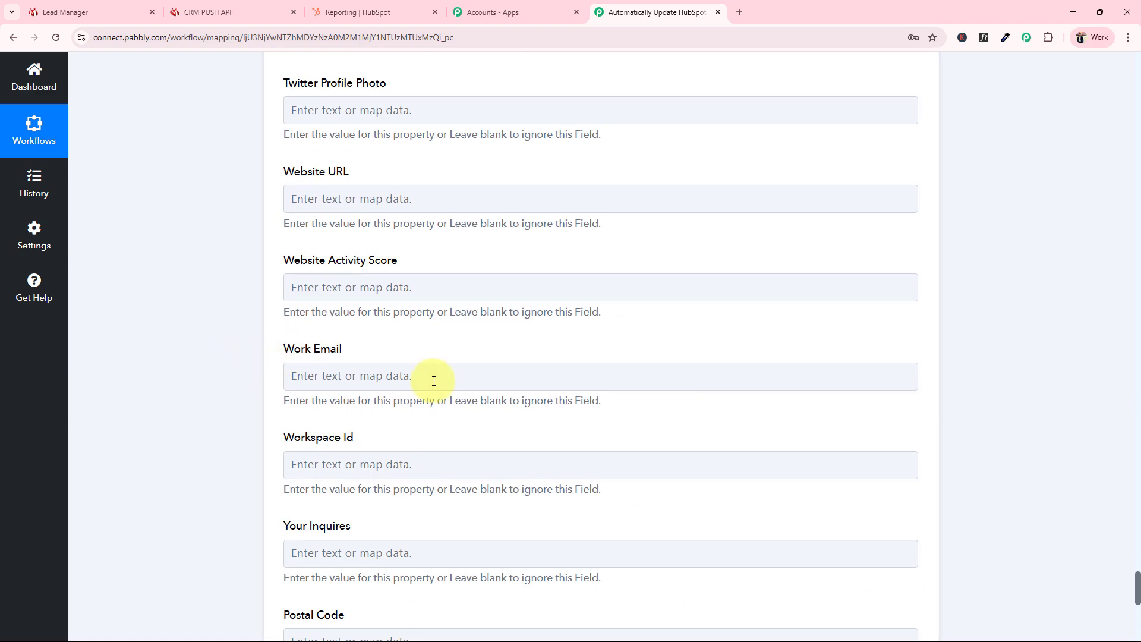
pyautogui.scroll(6, 332, 374)
pyautogui.scroll(2, 379, 358)
pyautogui.click(333, 324)
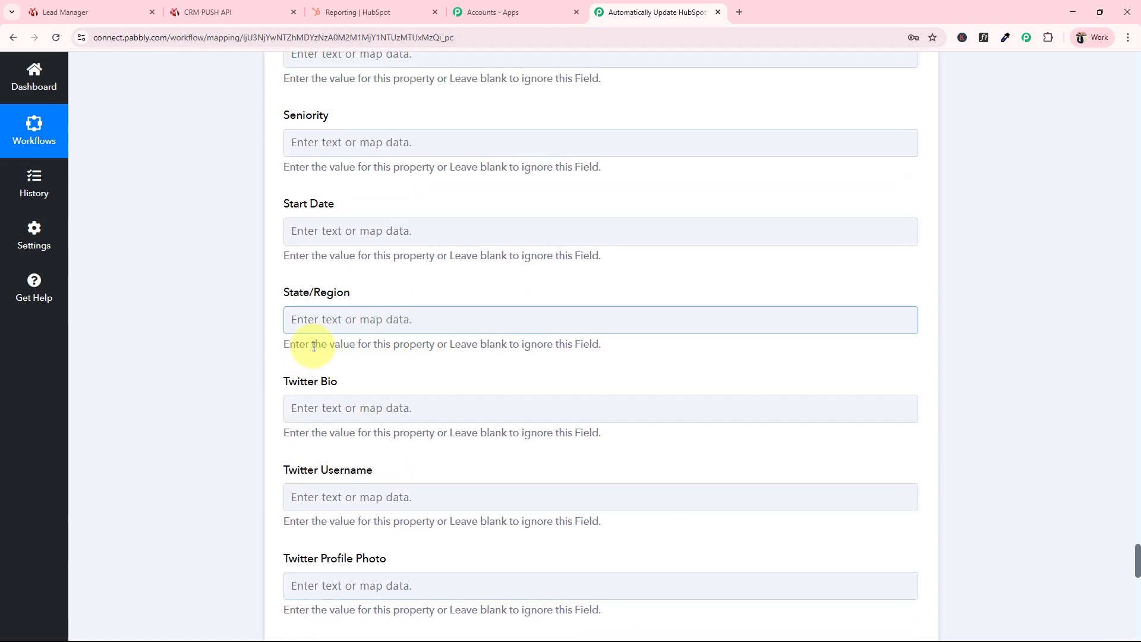
pyautogui.click(226, 341)
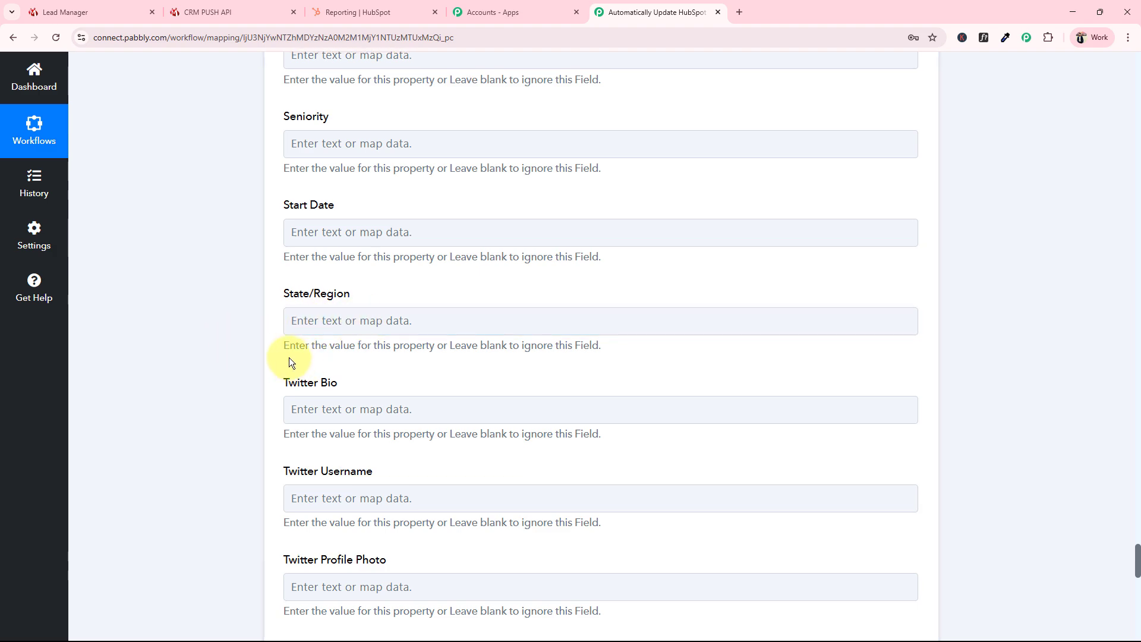
pyautogui.scroll(5, 708, 351)
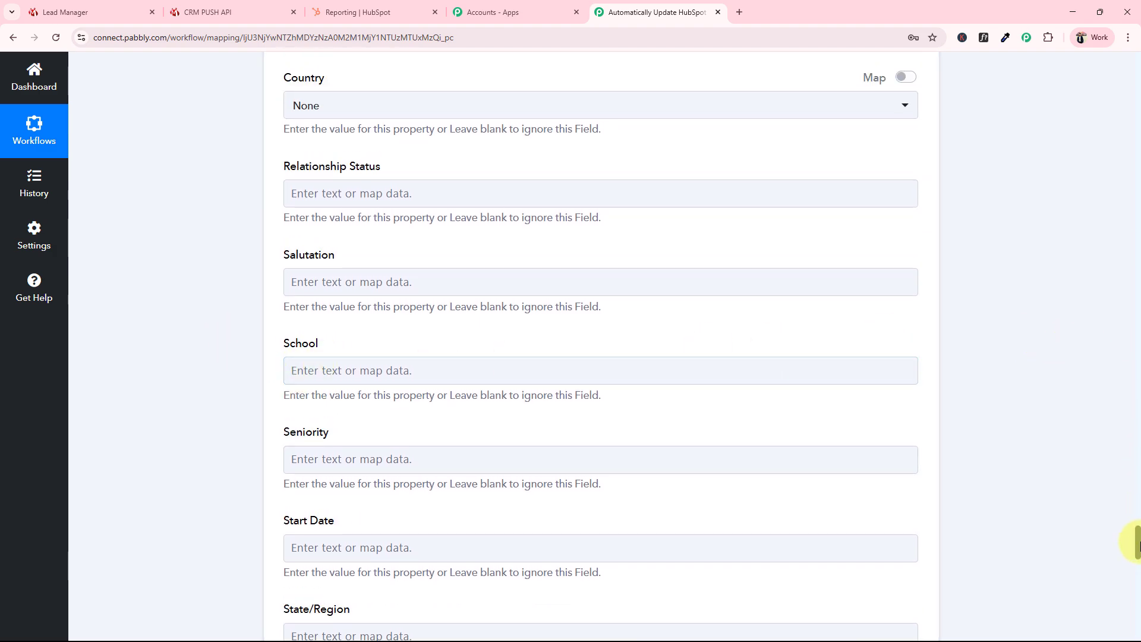
pyautogui.moveTo(1139, 541); pyautogui.dragTo(1134, 107)
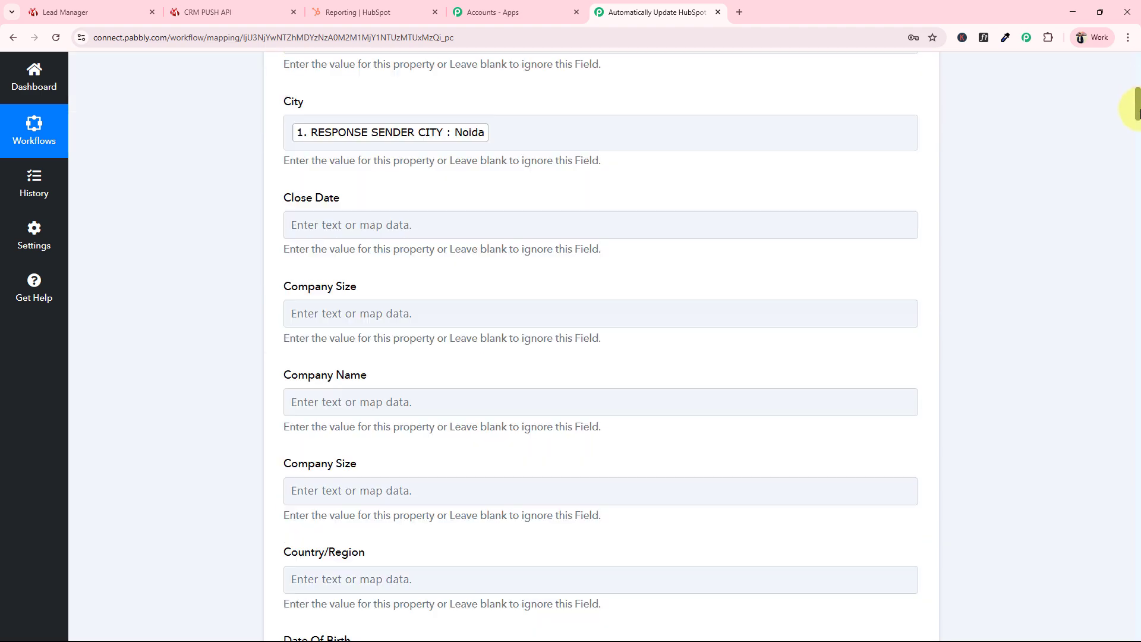
# Clean up the City field by removing the extra typed 'Noida' text, then scroll to the bottom
pyautogui.scroll(1, 650, 219)
pyautogui.scroll(3, 650, 217)
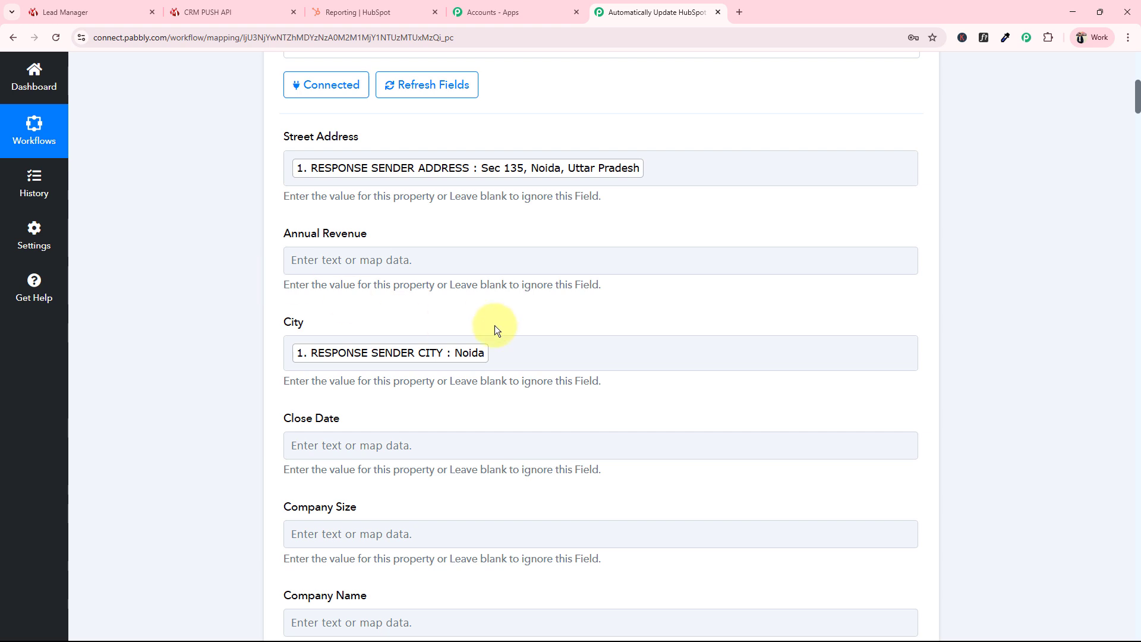
pyautogui.click(592, 358)
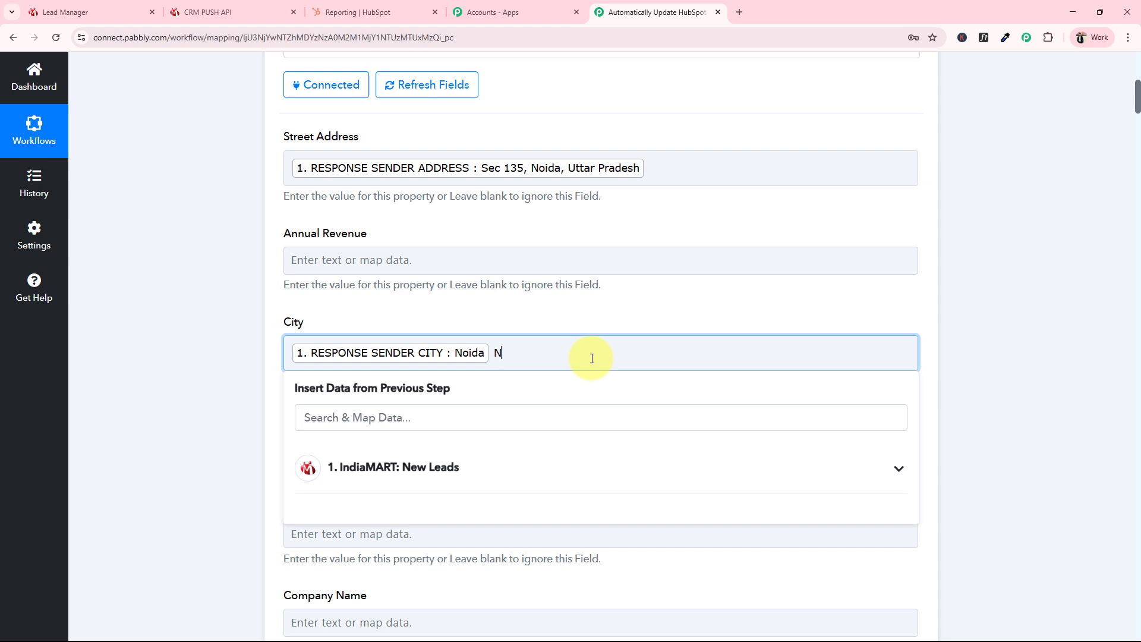
pyautogui.write('Noida')
pyautogui.press('BackSpace')
pyautogui.press('BackSpace')
pyautogui.press('BackSpace')
pyautogui.press('BackSpace')
pyautogui.press('BackSpace')
pyautogui.click(212, 373)
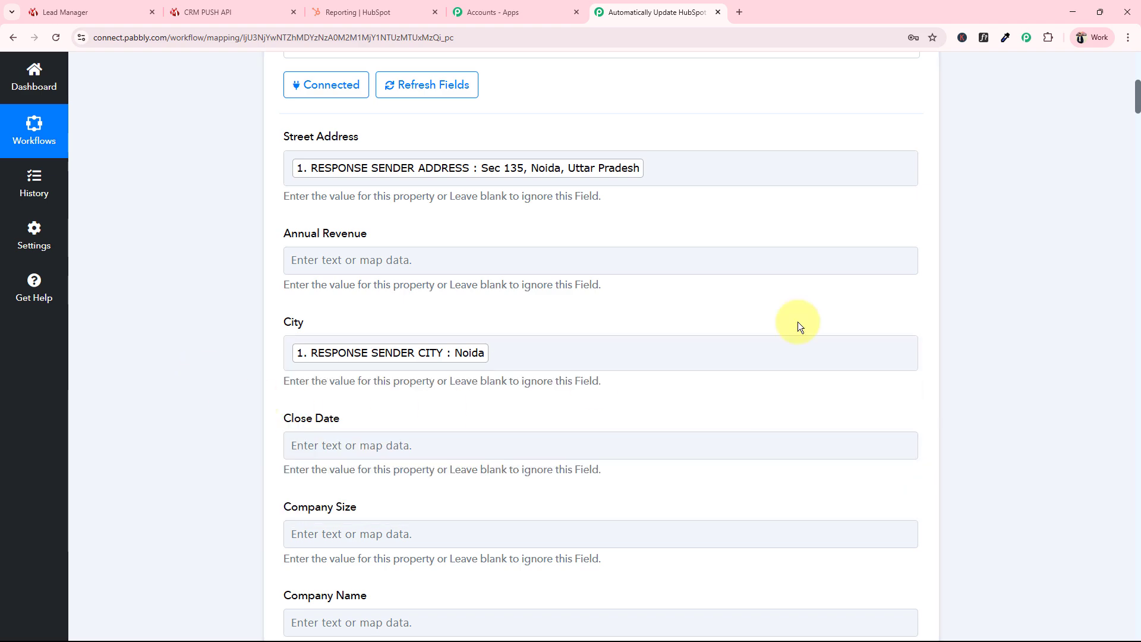
pyautogui.moveTo(1135, 138); pyautogui.dragTo(1135, 591)
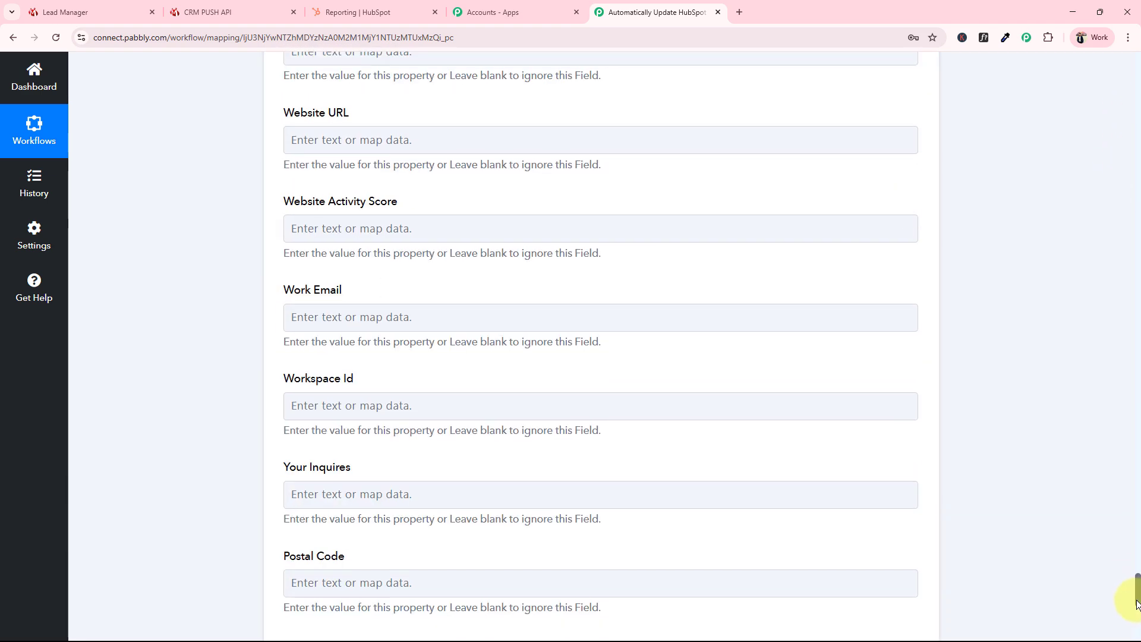
pyautogui.scroll(-5, 267, 465)
# Save and send a test request, review HubSpot's returned contact details, then switch to HubSpot
pyautogui.click(332, 393)
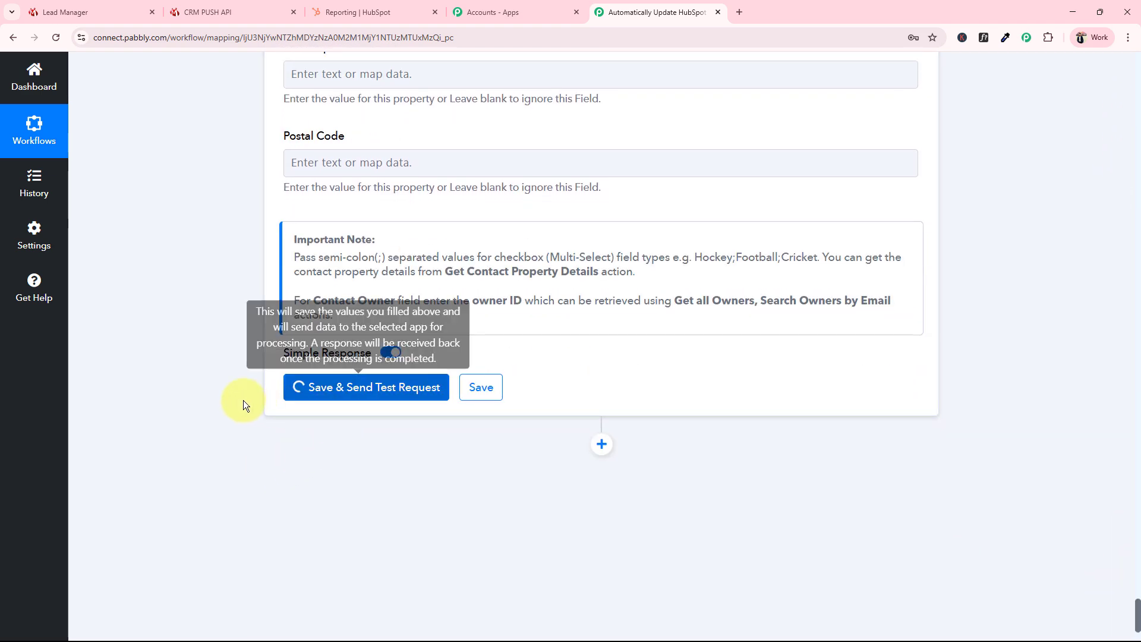
pyautogui.scroll(3, 243, 402)
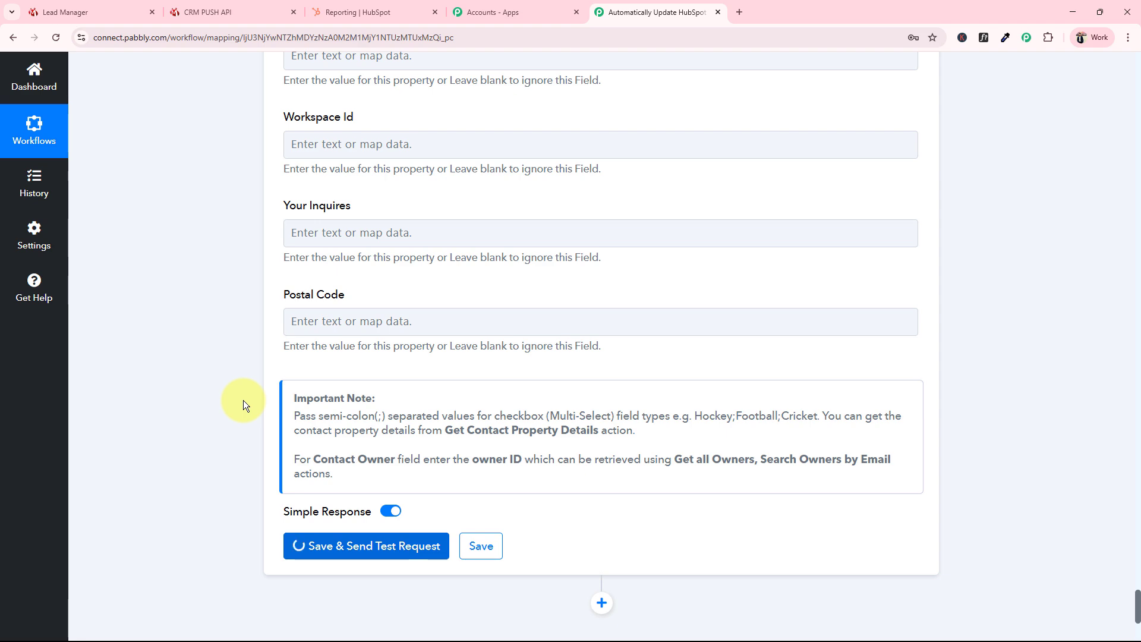
pyautogui.scroll(-8, 243, 400)
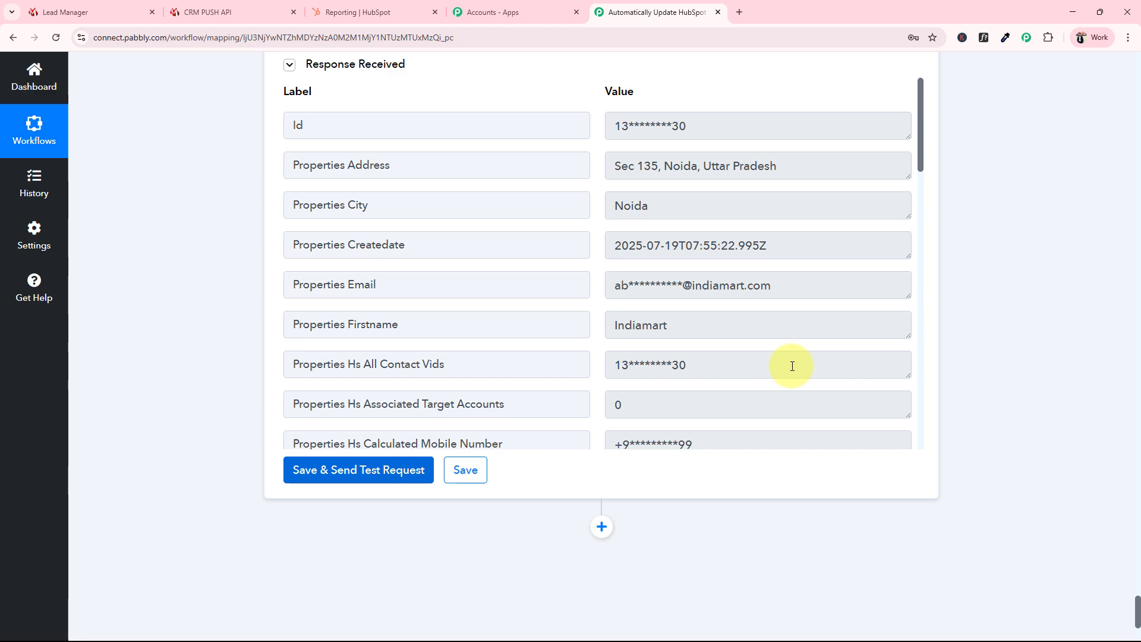
pyautogui.moveTo(792, 365); pyautogui.dragTo(580, 369)
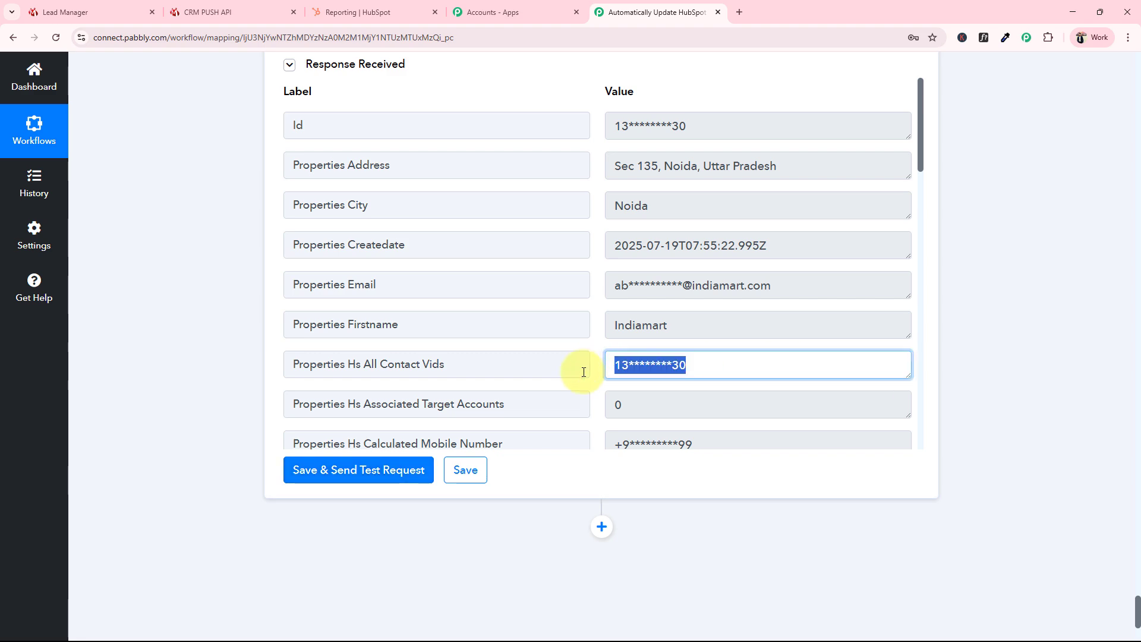
pyautogui.moveTo(611, 326); pyautogui.dragTo(676, 326)
pyautogui.scroll(-8, 678, 328)
pyautogui.scroll(-6, 679, 330)
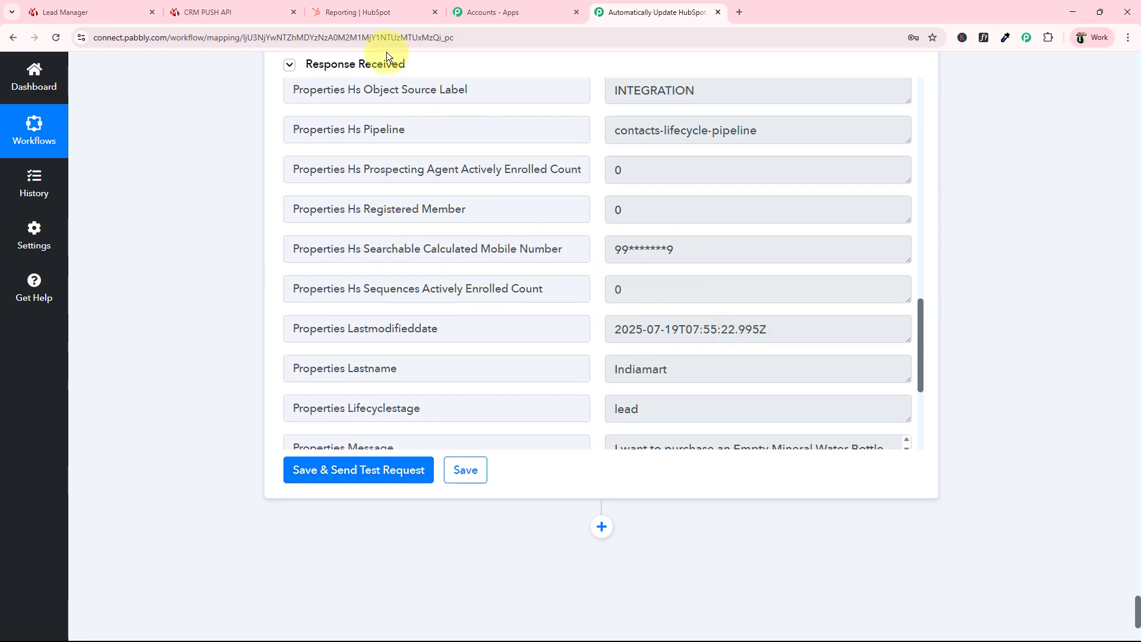
pyautogui.click(367, 7)
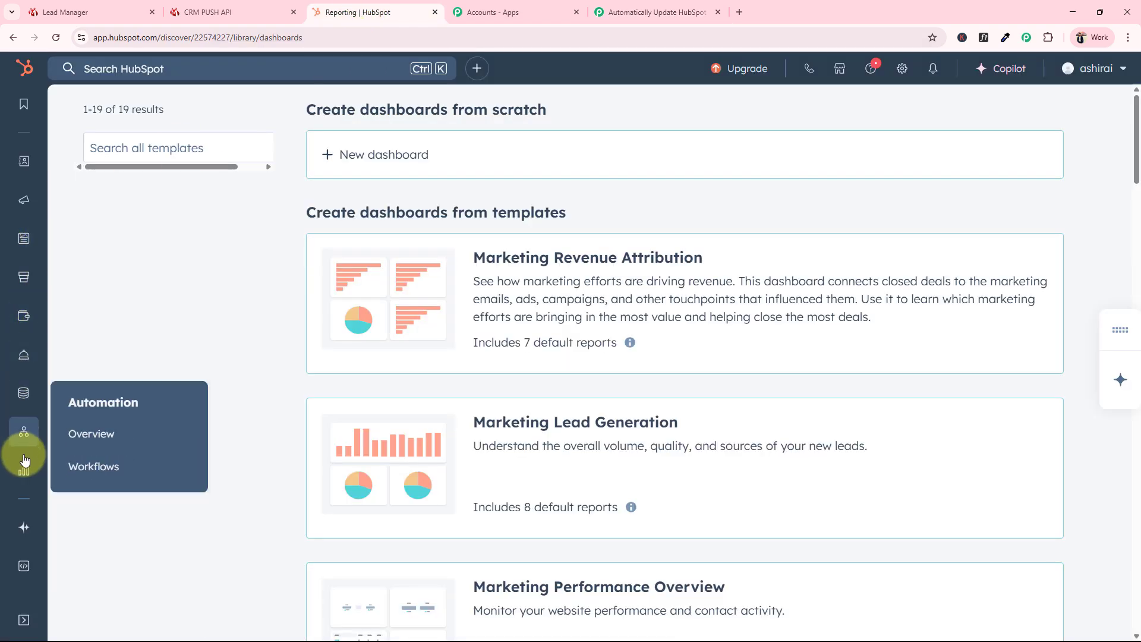
# Open HubSpot Contacts and view the new Indiamart contact's record, lifecycle stage Lead
pyautogui.moveTo(23, 161)
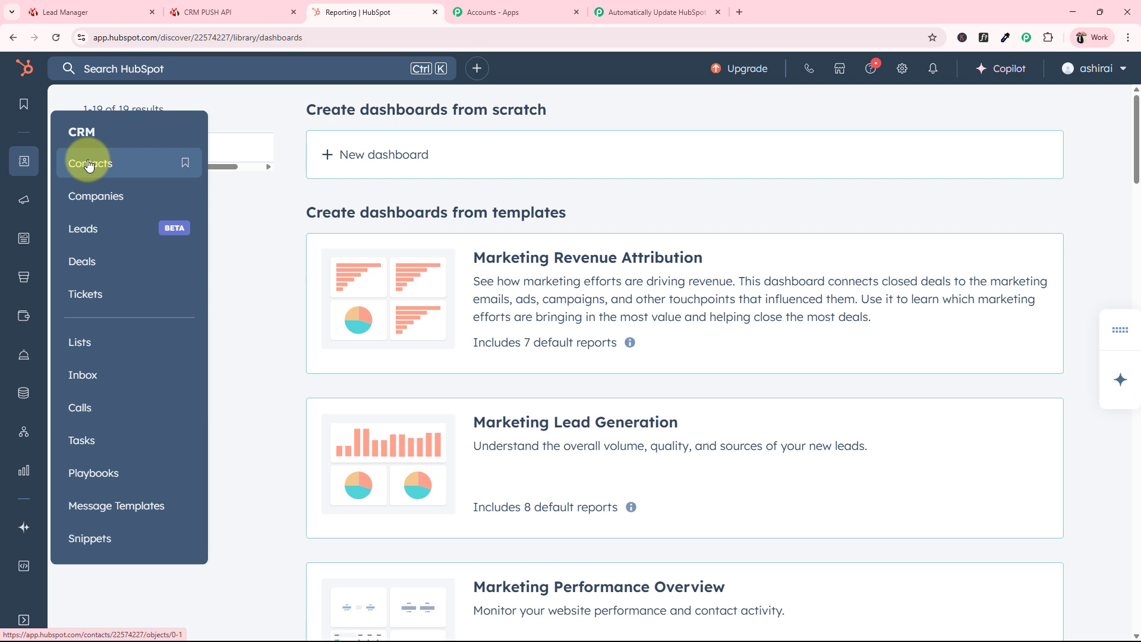
pyautogui.click(90, 164)
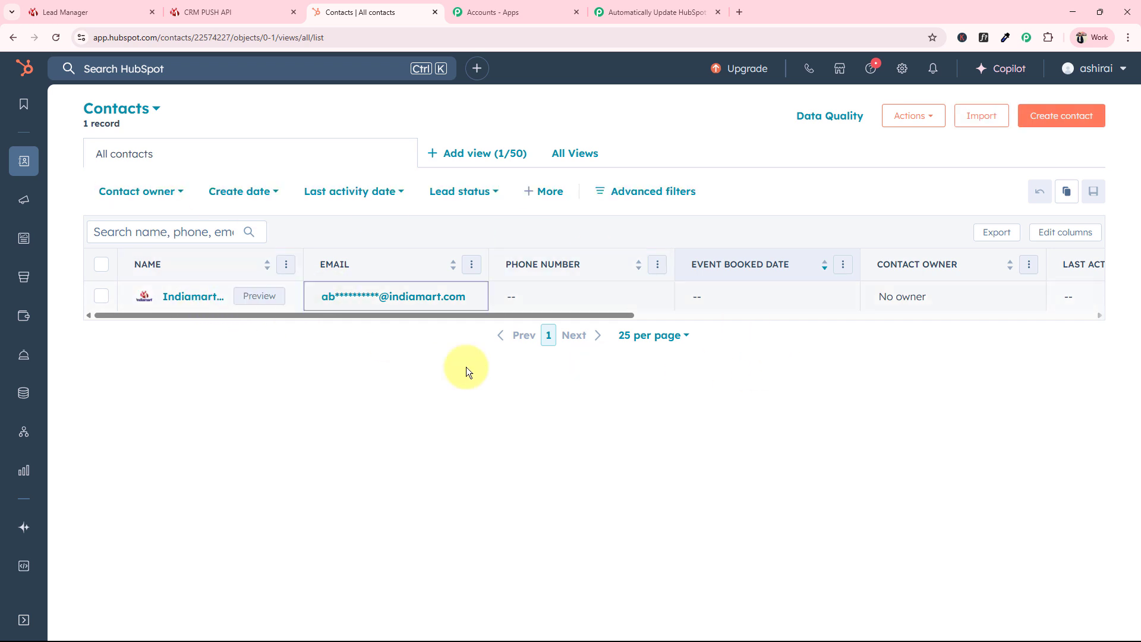
pyautogui.click(192, 297)
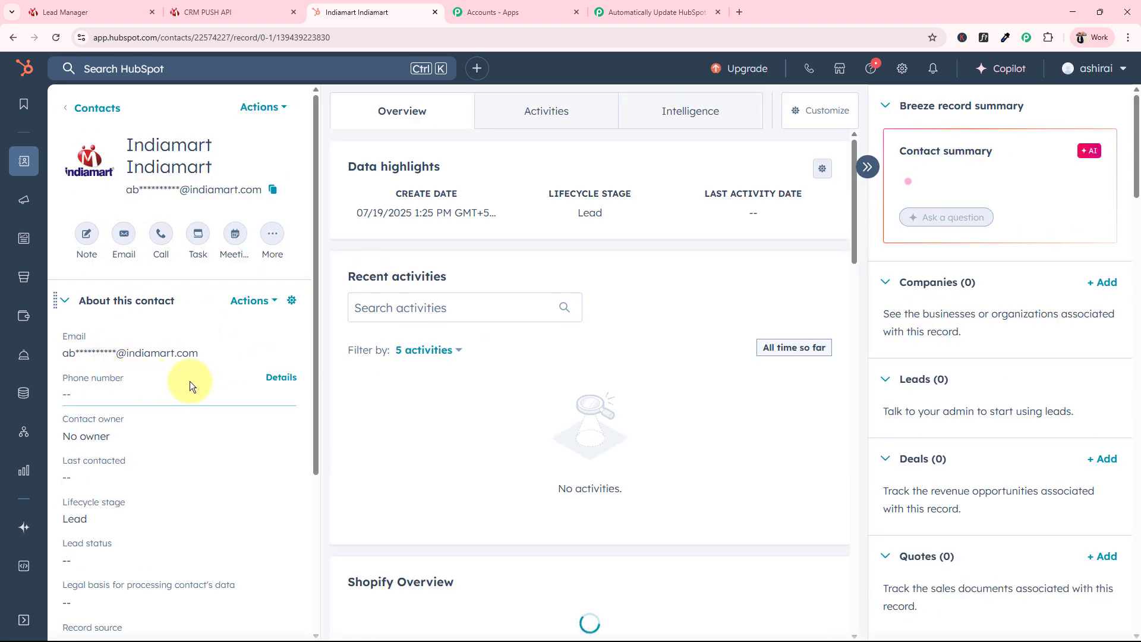
pyautogui.scroll(-4, 190, 385)
pyautogui.scroll(4, 178, 383)
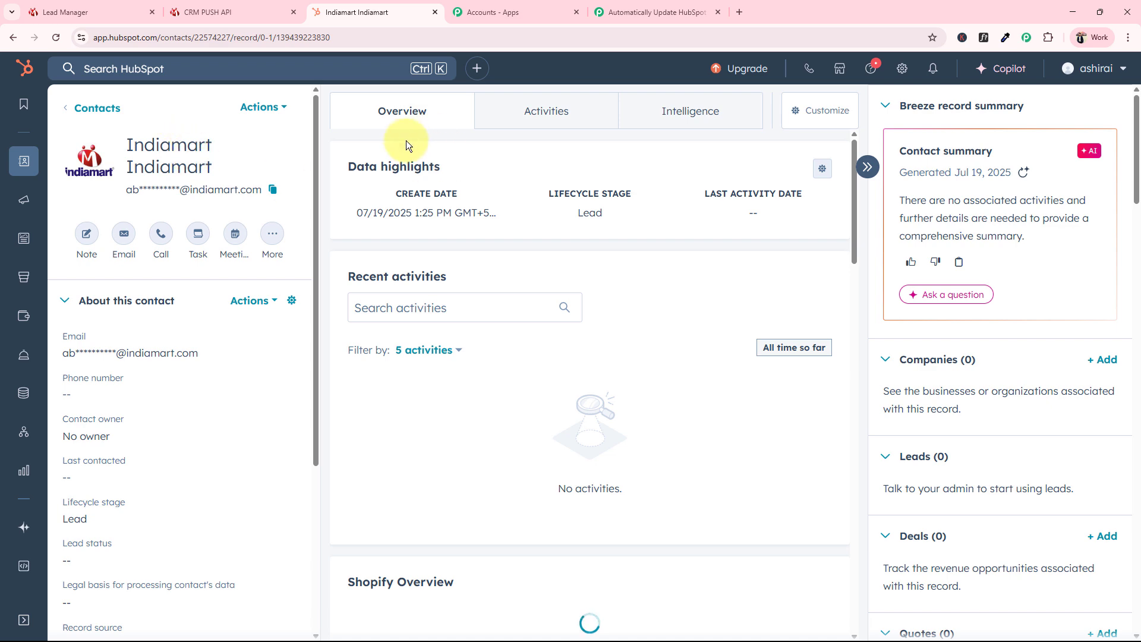
# Return to Pabbly and collapse the HubSpot Create a Contact action card
pyautogui.click(654, 12)
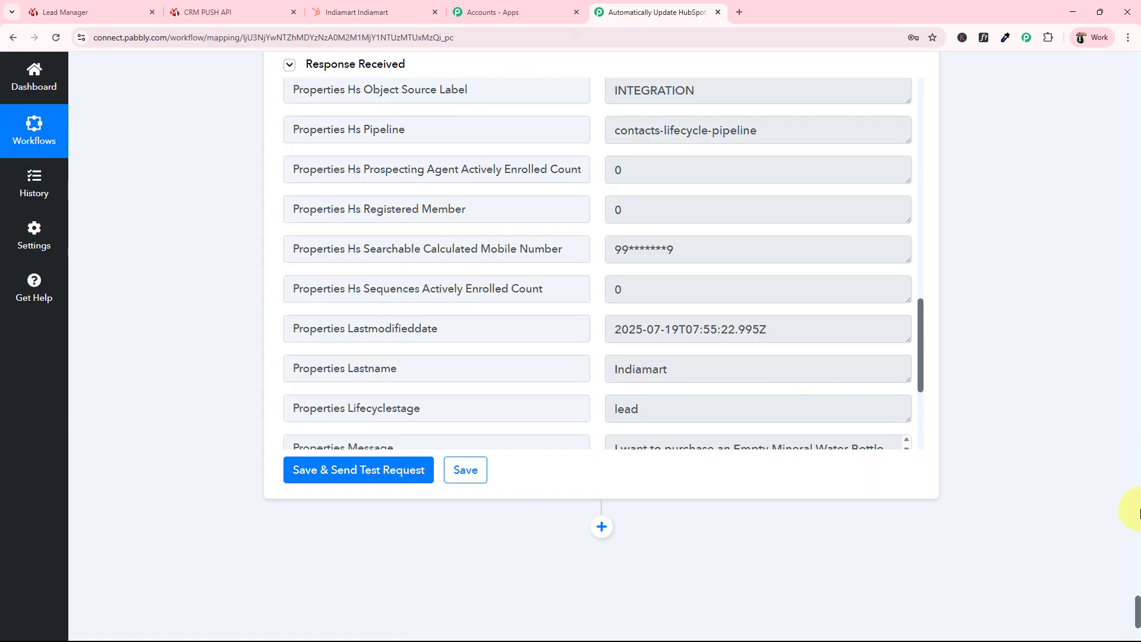
pyautogui.moveTo(1137, 607); pyautogui.dragTo(1106, 71)
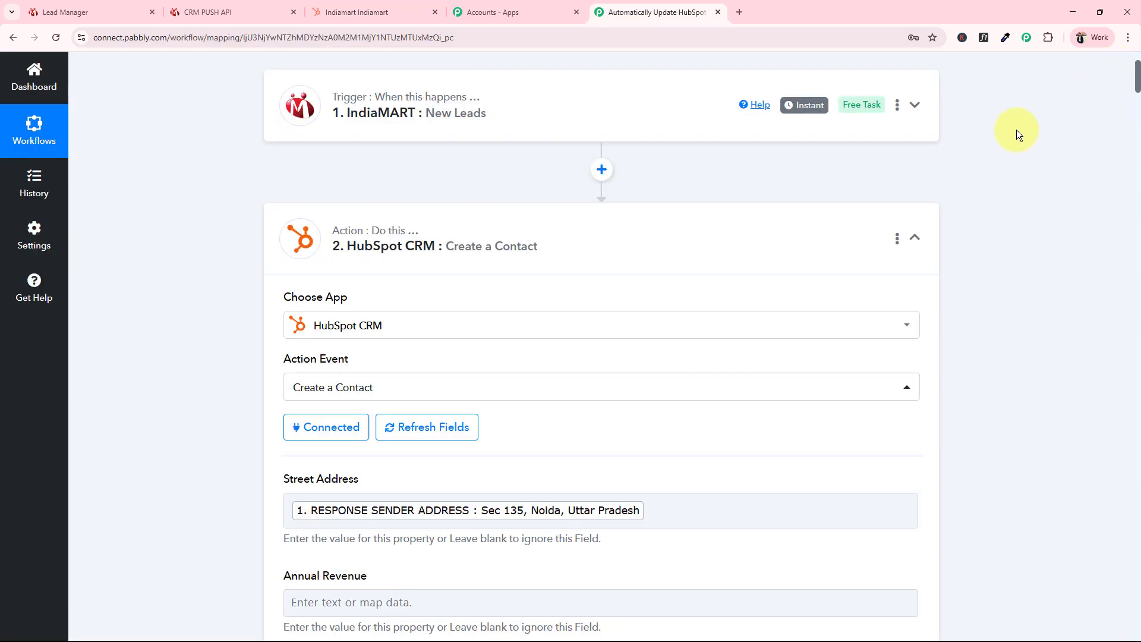
pyautogui.click(657, 259)
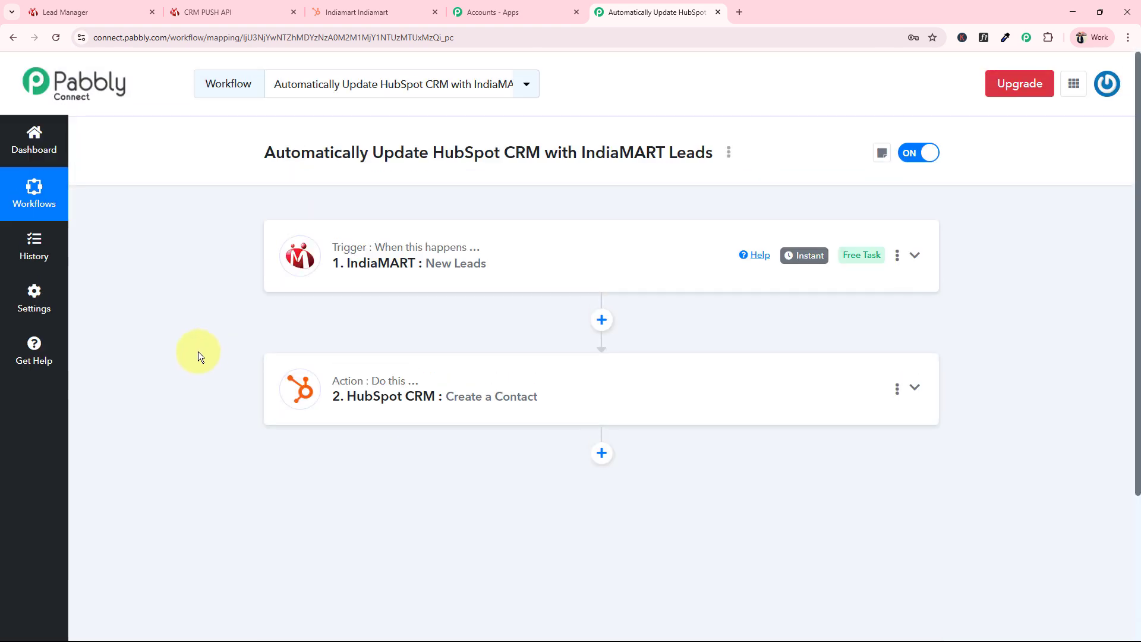